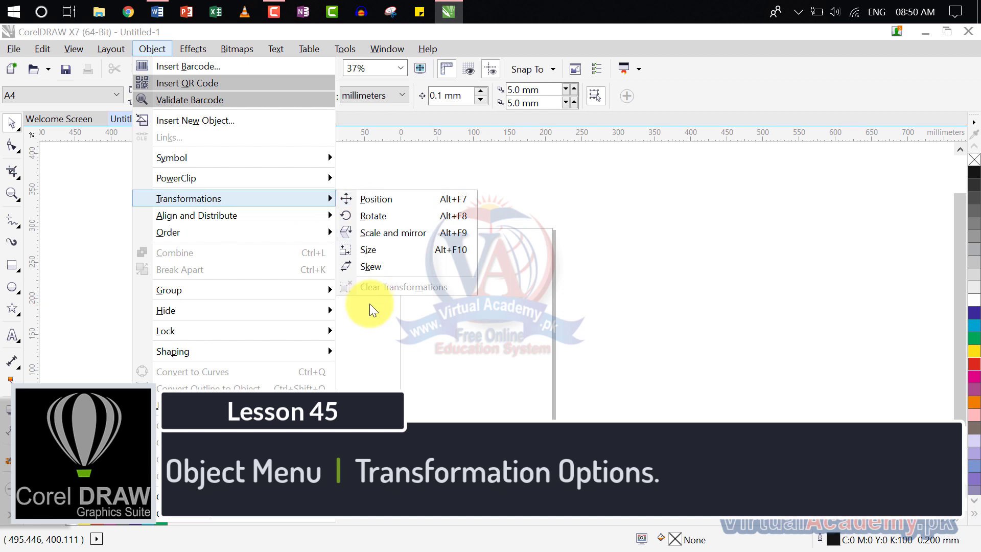
Open the Position transformation settings for moving objects
mouse_move(190, 183)
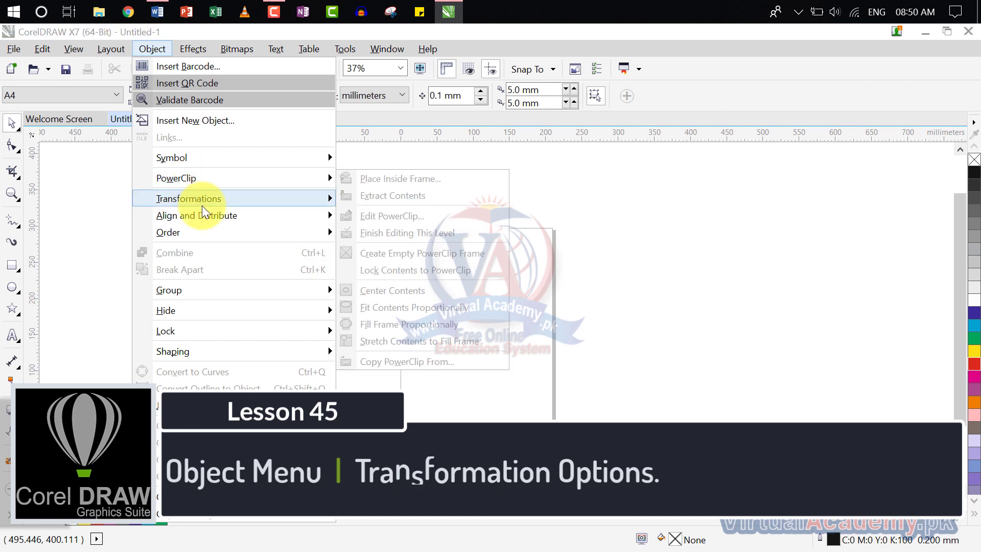
mouse_move(212, 202)
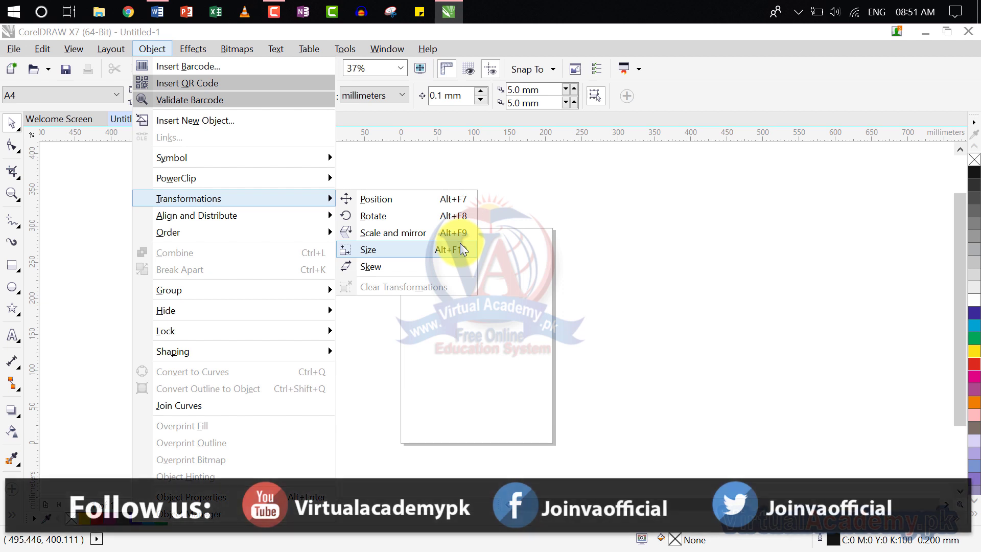
mouse_move(324, 176)
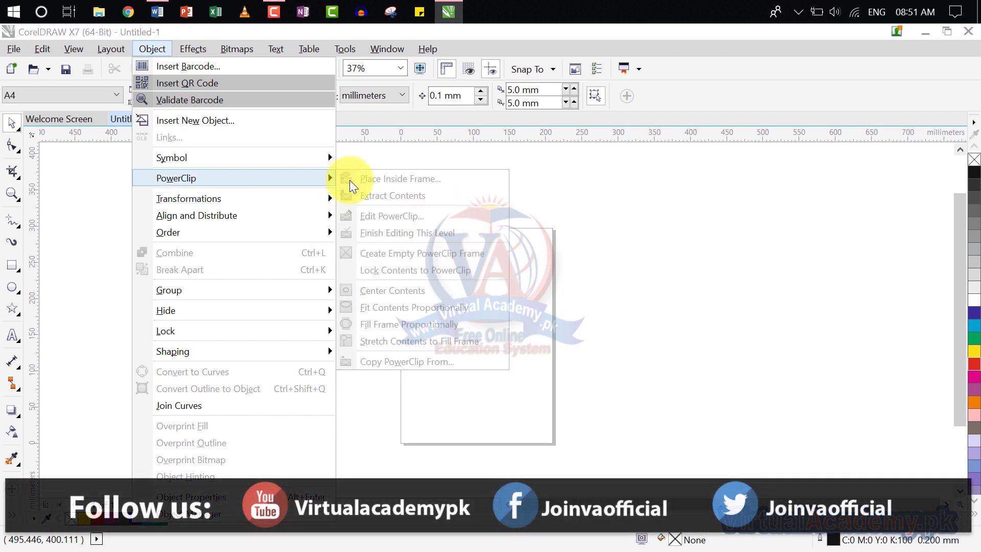
mouse_move(328, 229)
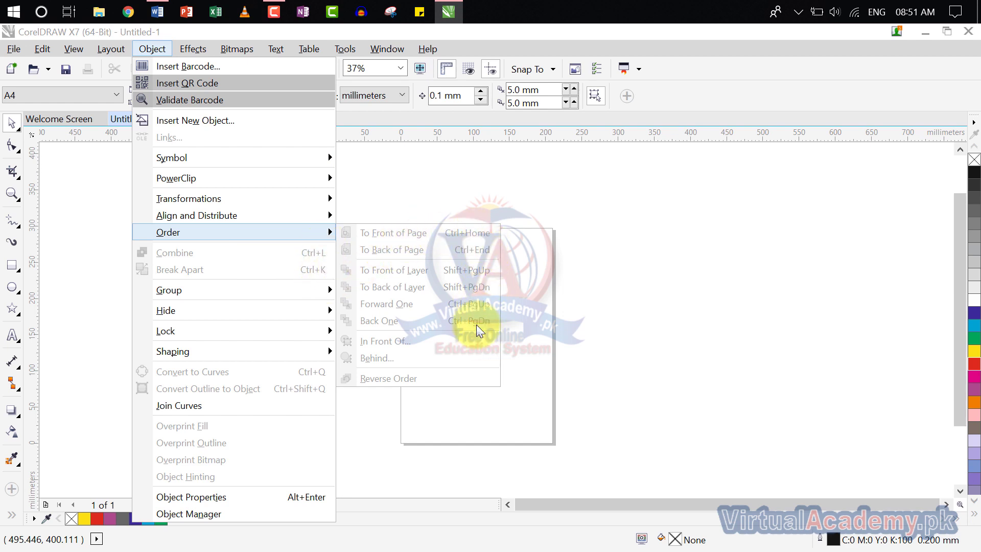
mouse_move(266, 198)
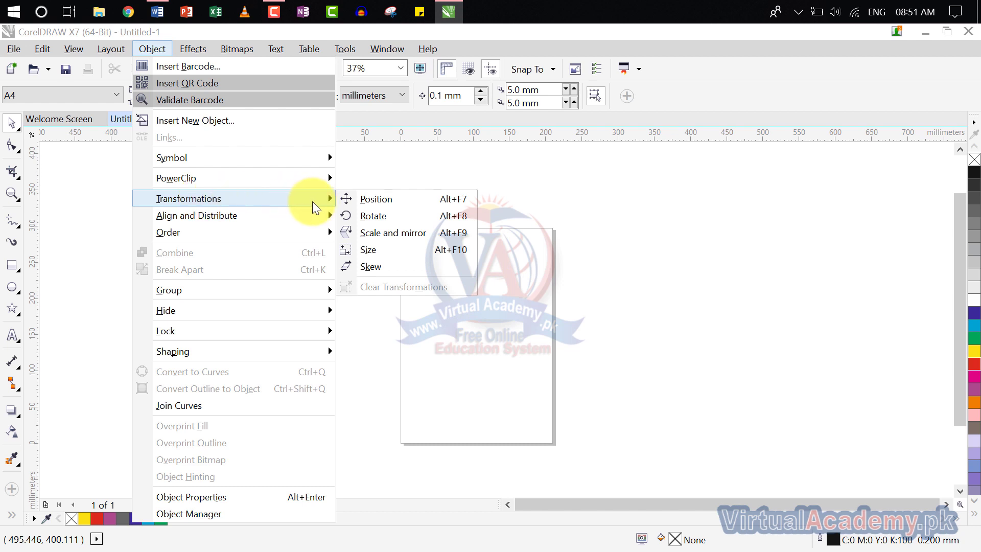
click(379, 198)
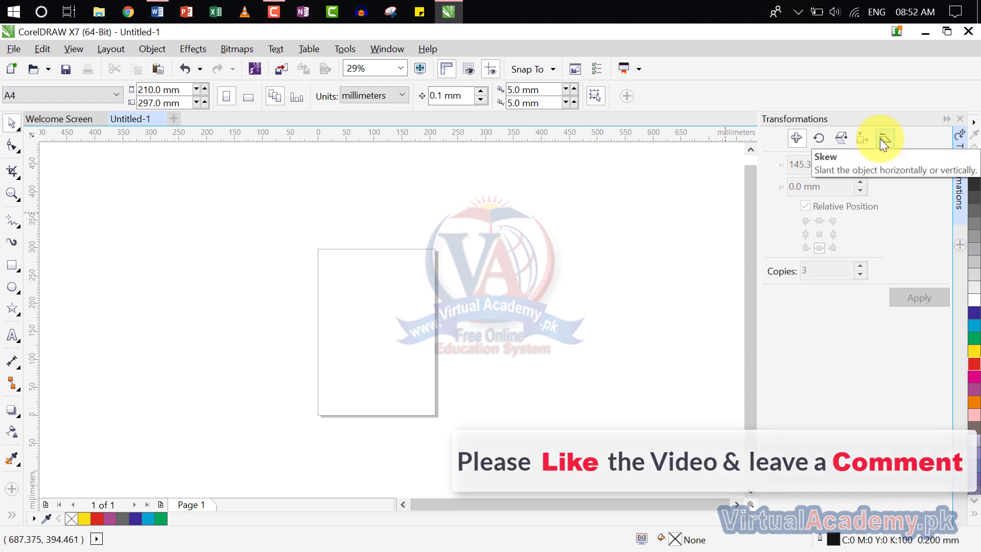
click(468, 336)
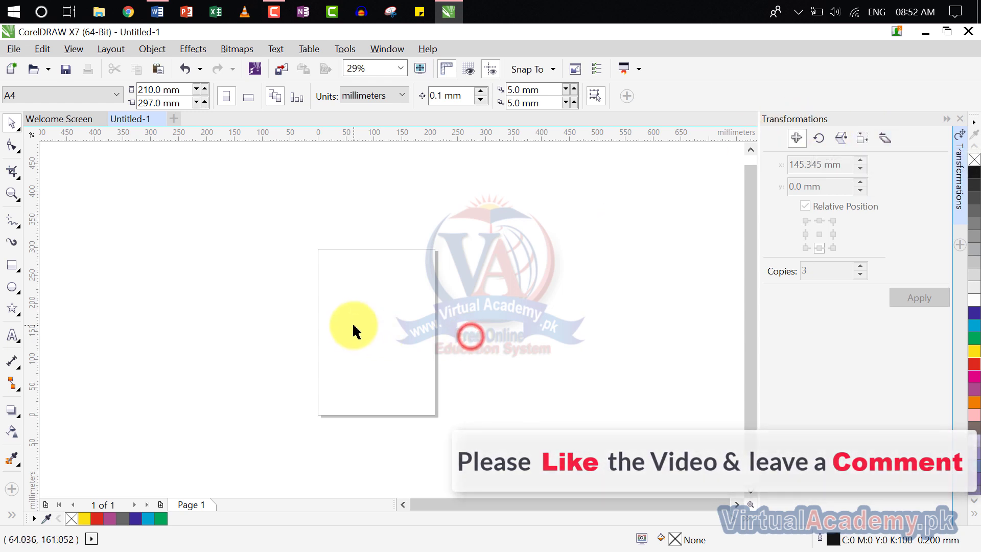
click(352, 325)
right_click(383, 301)
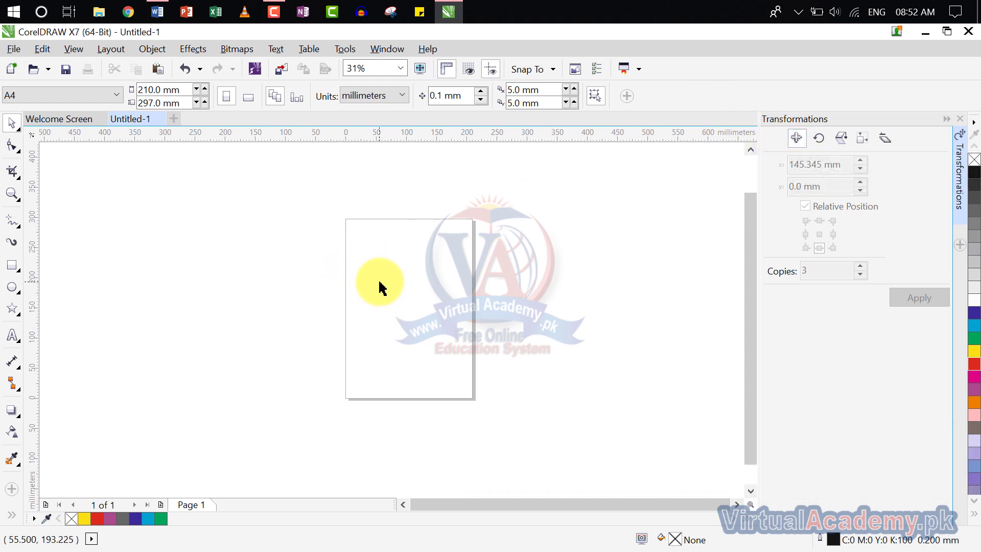
Draw a rectangle about 59 by 52 mm in the upper-left part of the page and fill it green
scroll(379, 286, up, 1)
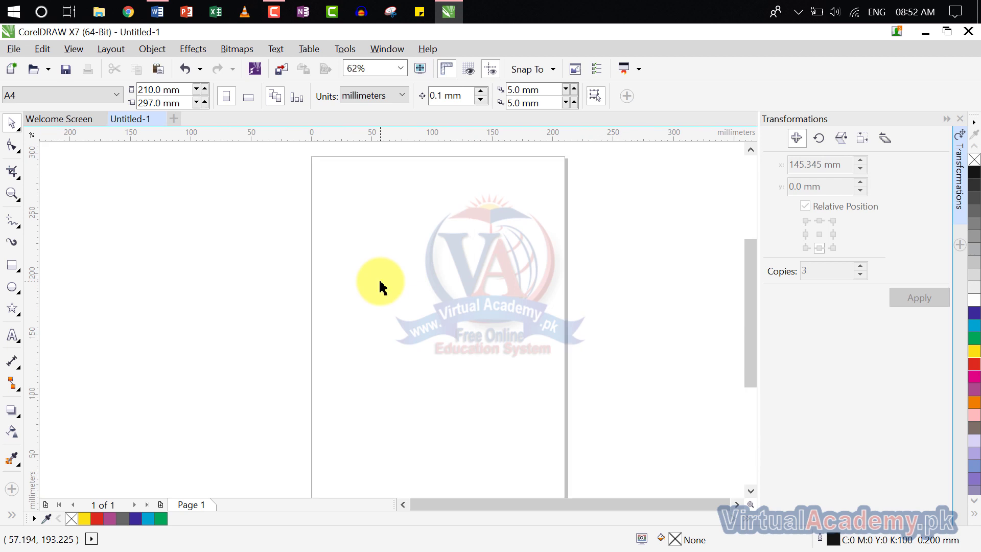
click(10, 269)
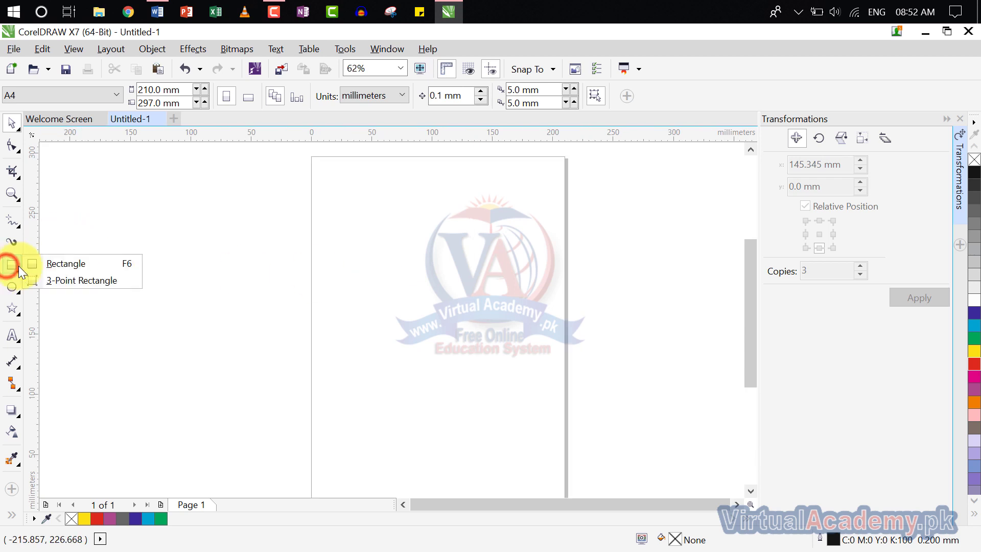
click(66, 264)
drag(338, 235, 408, 297)
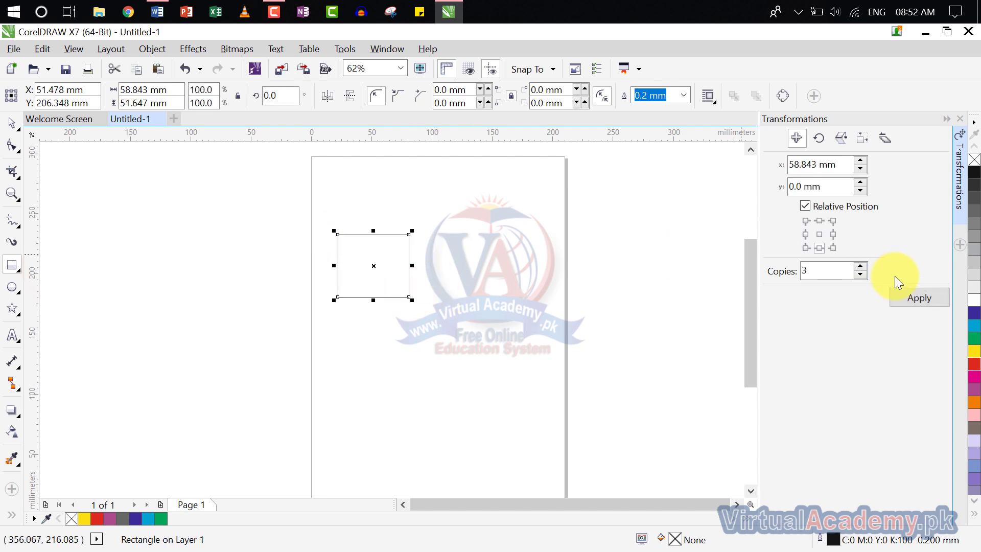
click(975, 340)
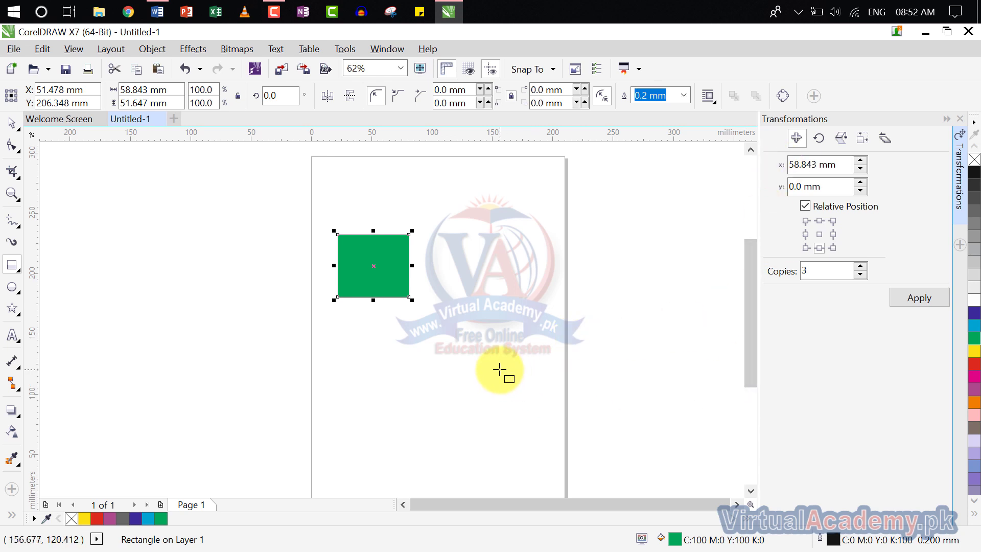
click(413, 325)
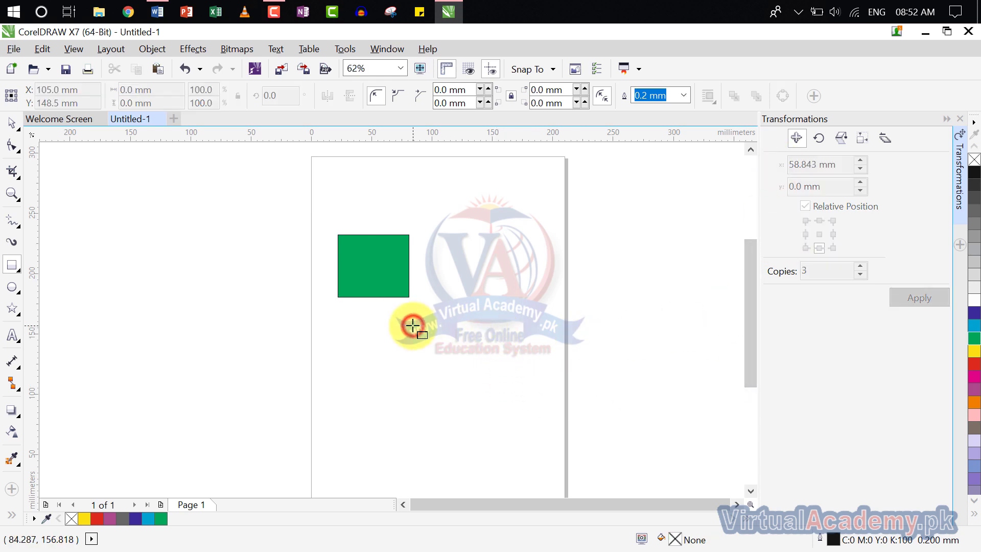
click(12, 127)
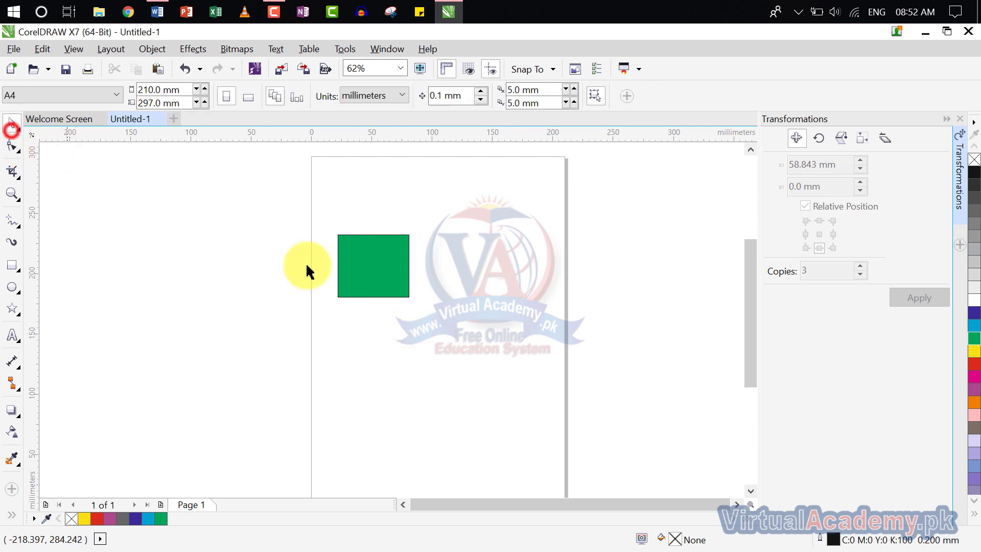
Select the green rectangle and set the number of copies for the position transformation to 0
click(377, 265)
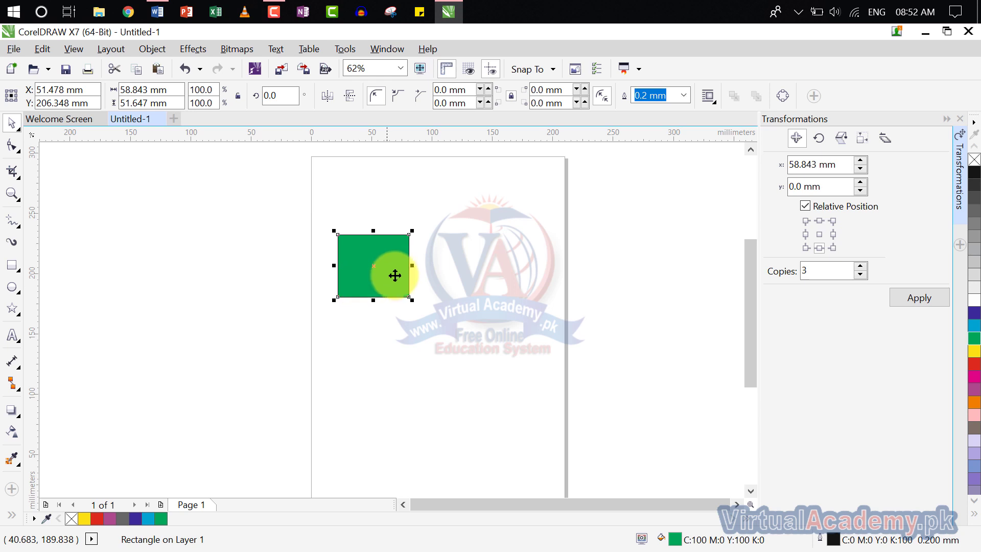
click(830, 271)
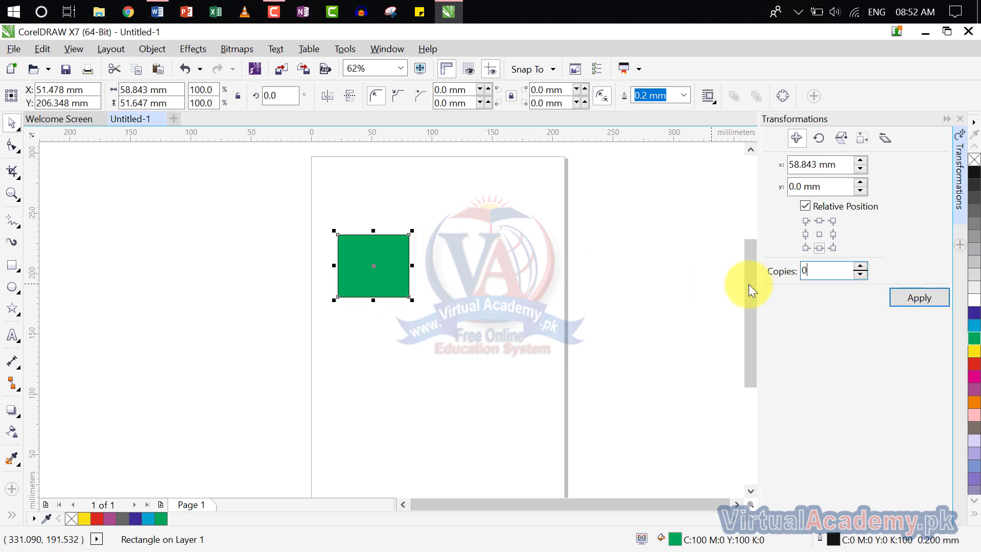
text(0)
click(936, 365)
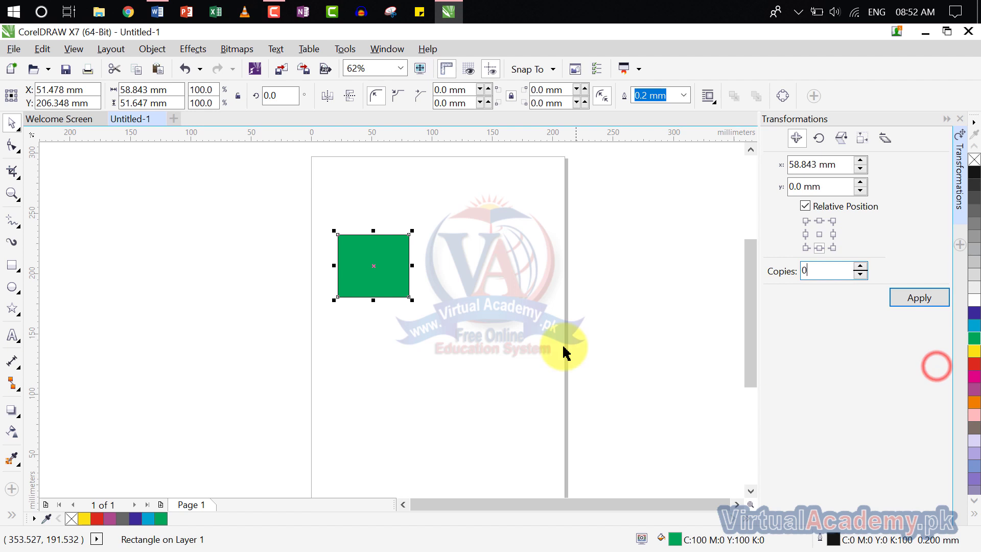
click(685, 335)
Move the green rectangle 100 mm horizontally relative to its position, with no vertical offset
click(401, 267)
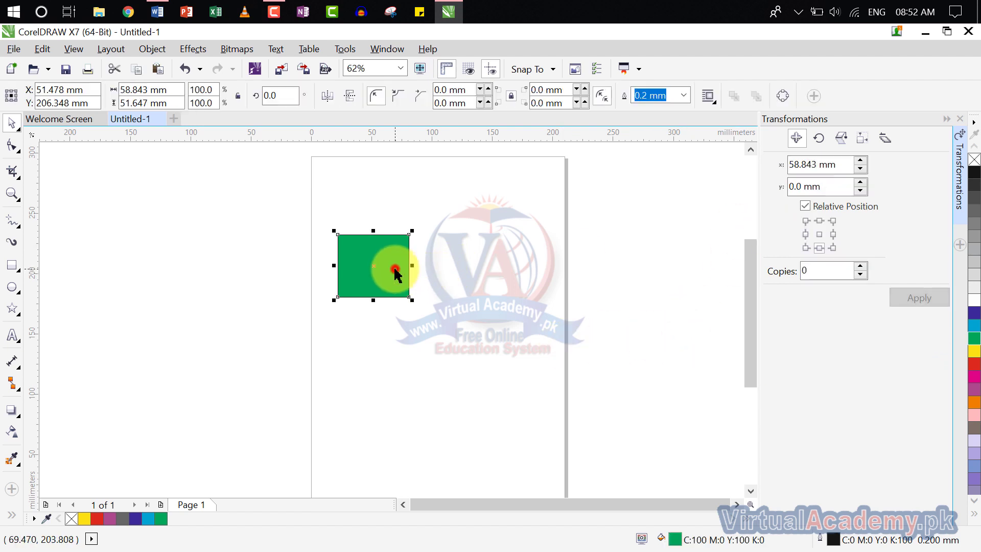
drag(834, 165, 732, 171)
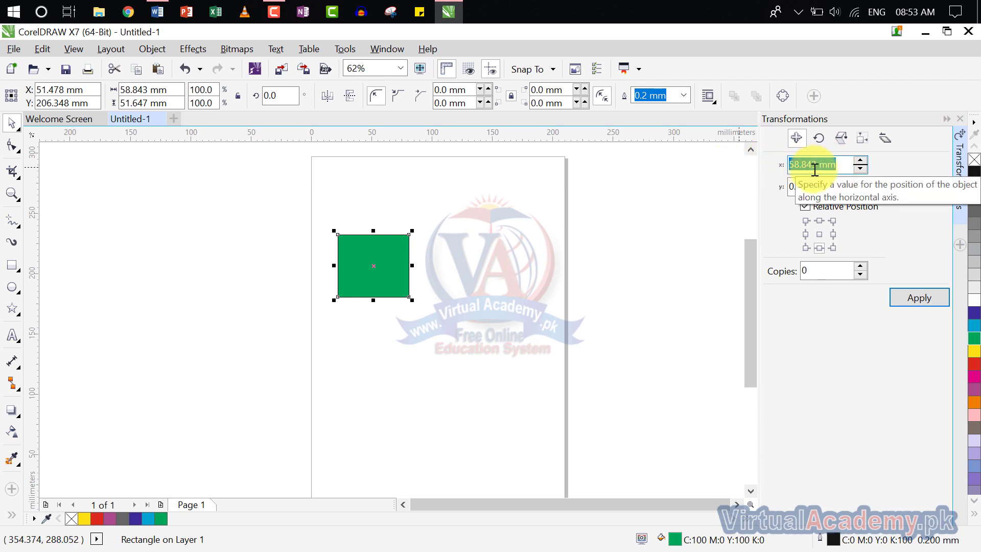
text(100)
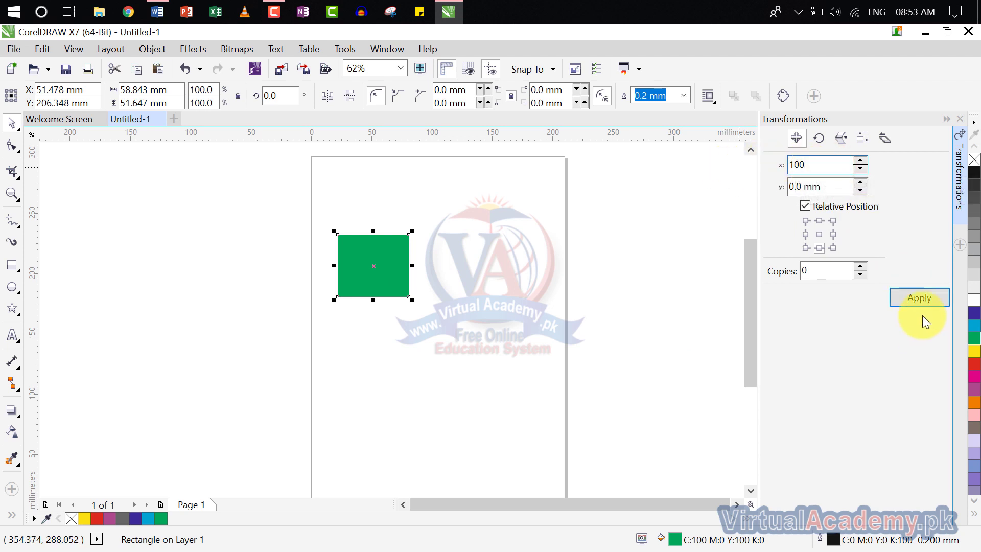
click(924, 299)
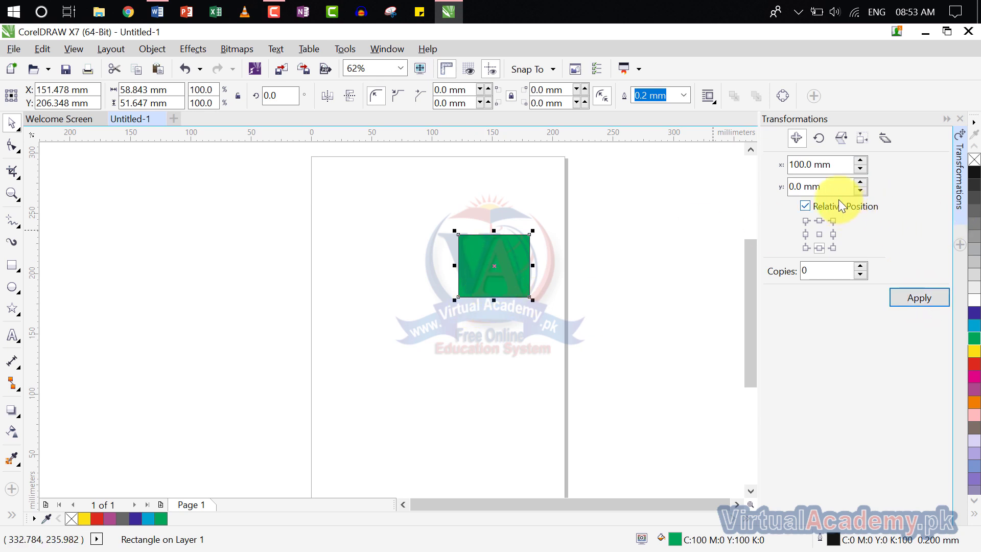
Set the vertical offset to 100 mm, apply the diagonal move to the rectangle, and undo that move
click(825, 187)
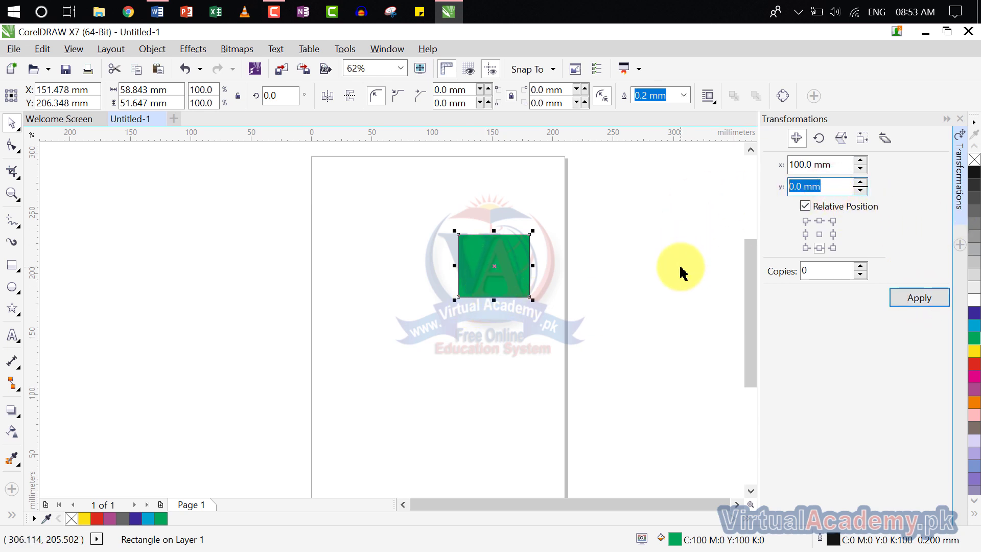
text(100)
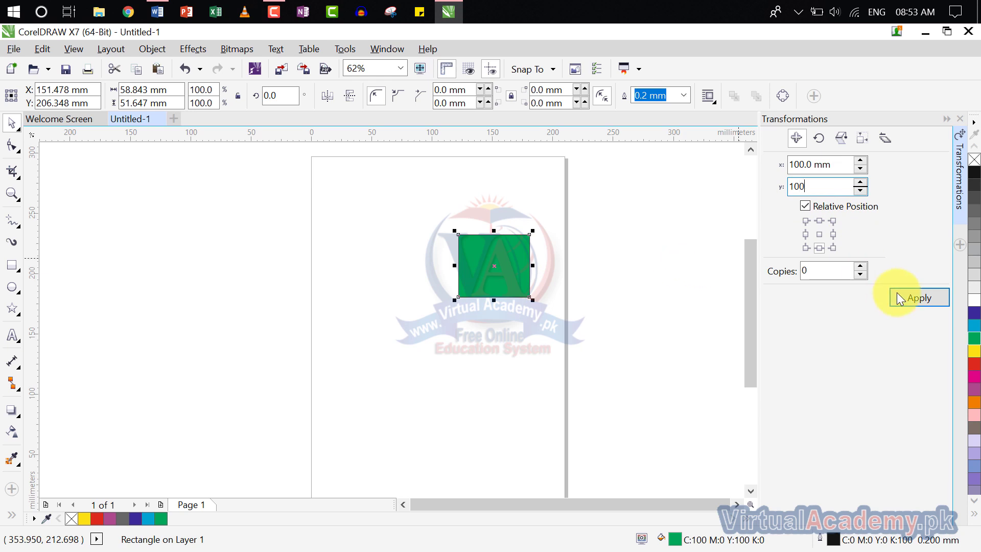
click(930, 299)
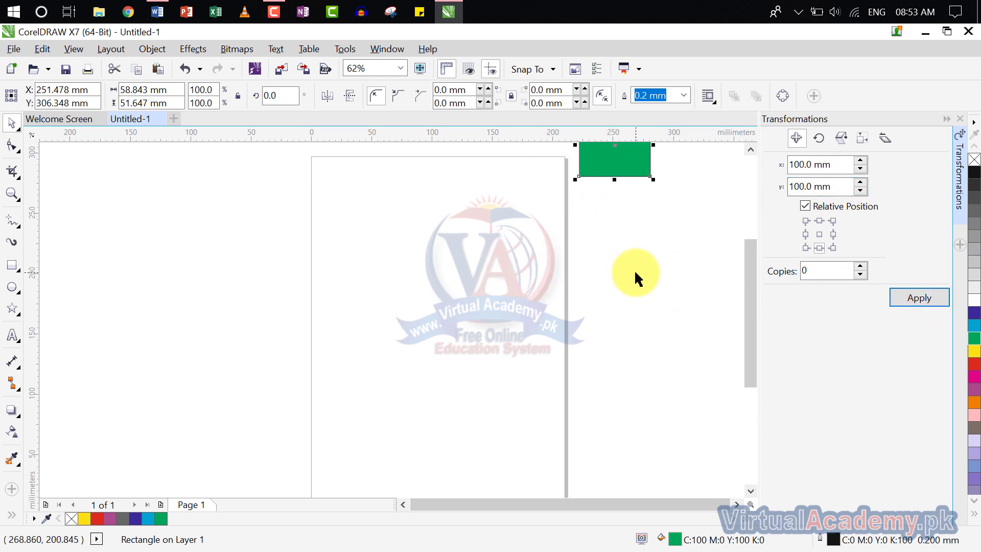
key(ctrl+z)
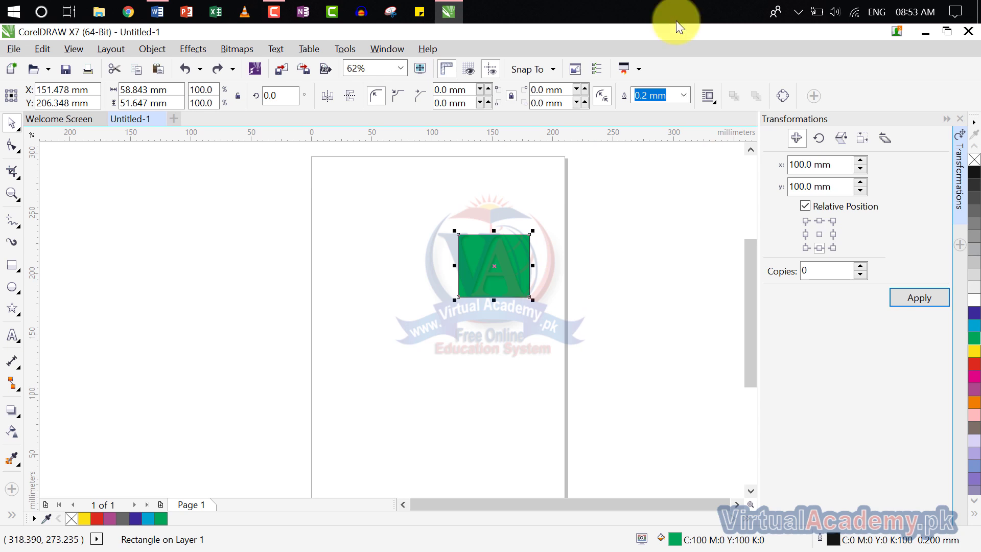
Set the horizontal offset to 0 and move the rectangle straight up by the 100 mm vertical offset
click(833, 165)
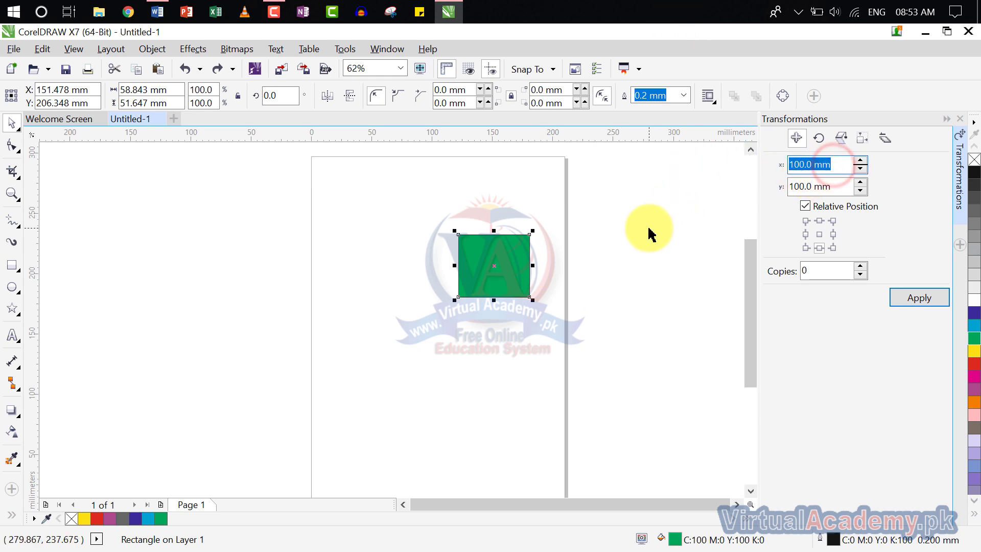
text(0)
click(838, 363)
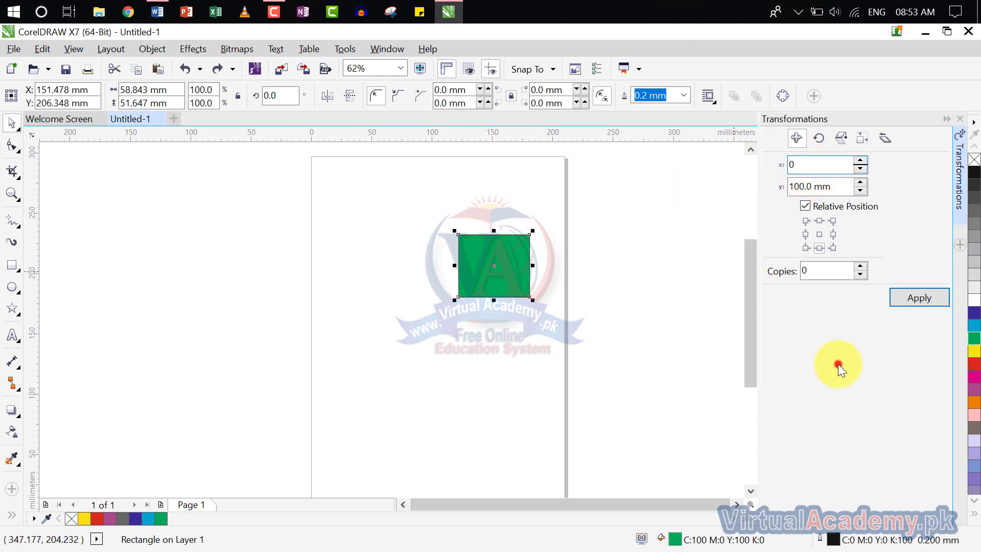
click(908, 295)
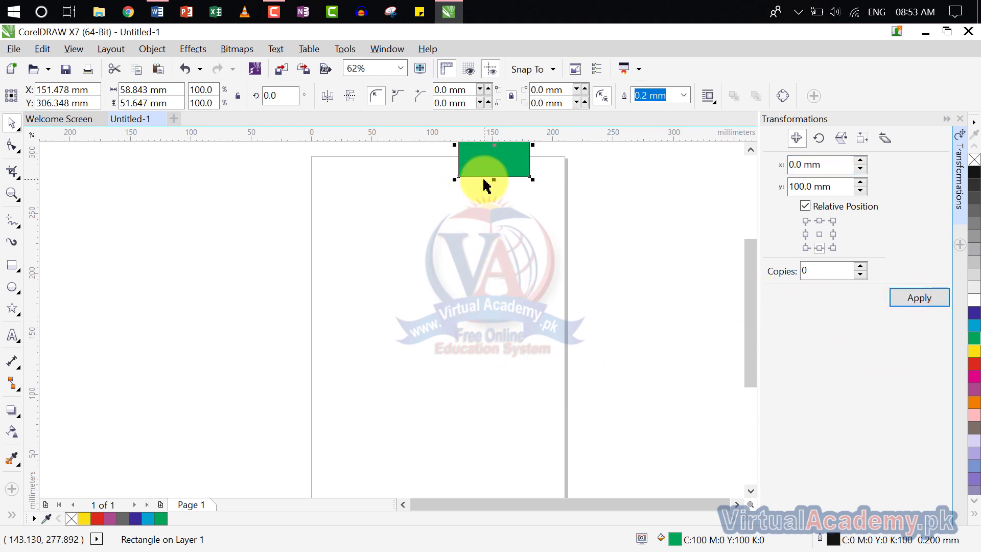
Set the horizontal offset to 100 mm and move the rectangle 100 mm both horizontally and vertically
scroll(493, 252, down, 2)
scroll(472, 286, up, 1)
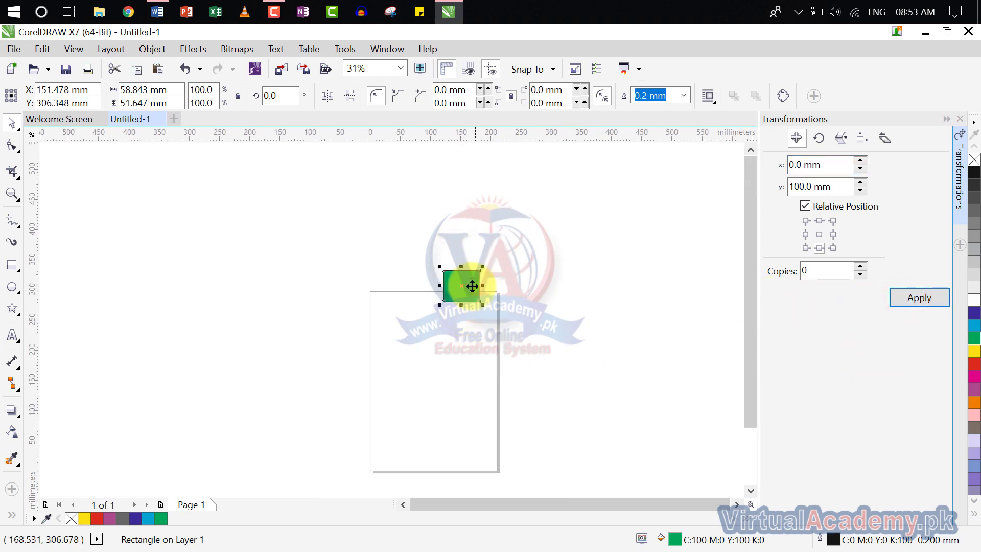
scroll(472, 286, up, 1)
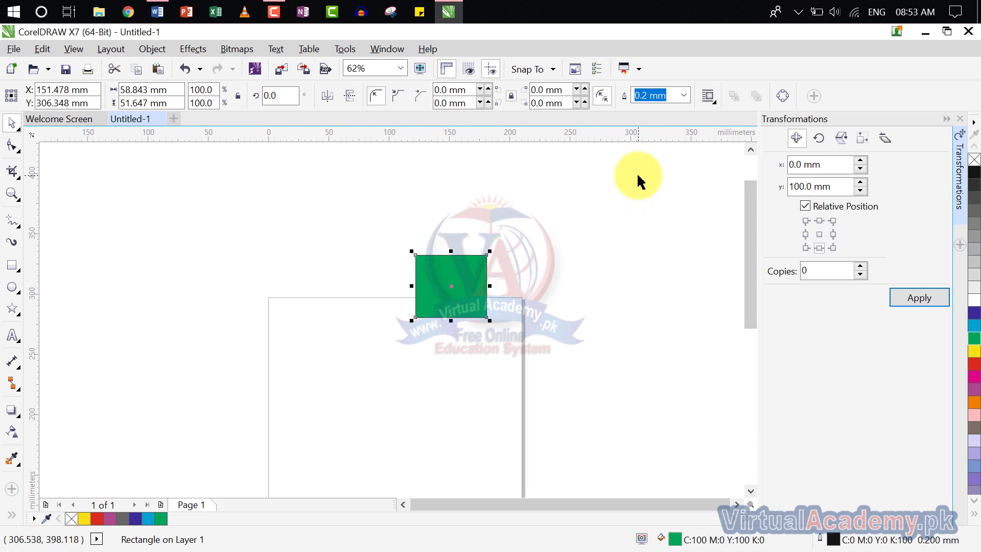
drag(823, 163, 613, 181)
text(100)
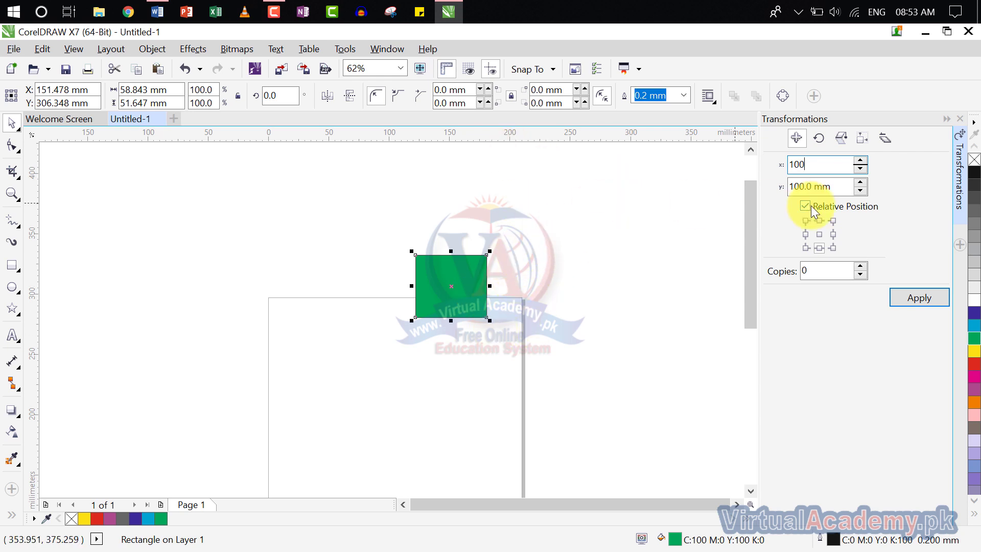
click(917, 299)
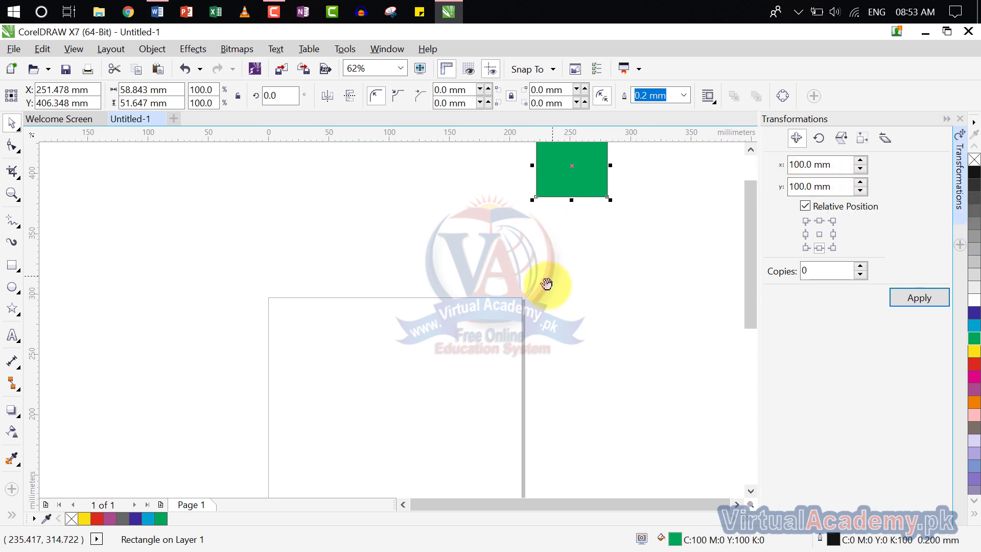
Reposition the rectangle freehand onto the page's upper edge, centred at about X 161 mm, Y 297 mm
drag(546, 284, 504, 331)
scroll(508, 329, down, 1)
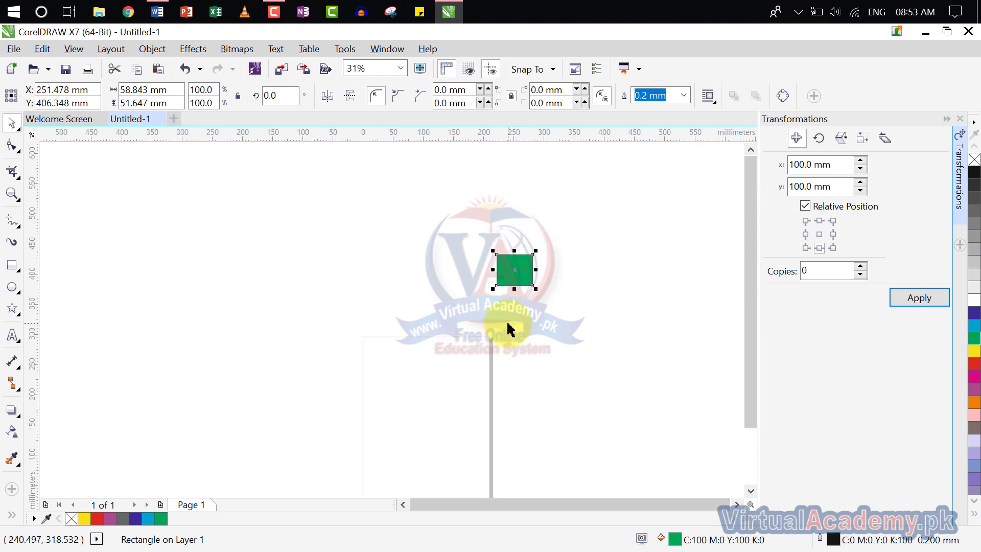
scroll(508, 329, up, 2)
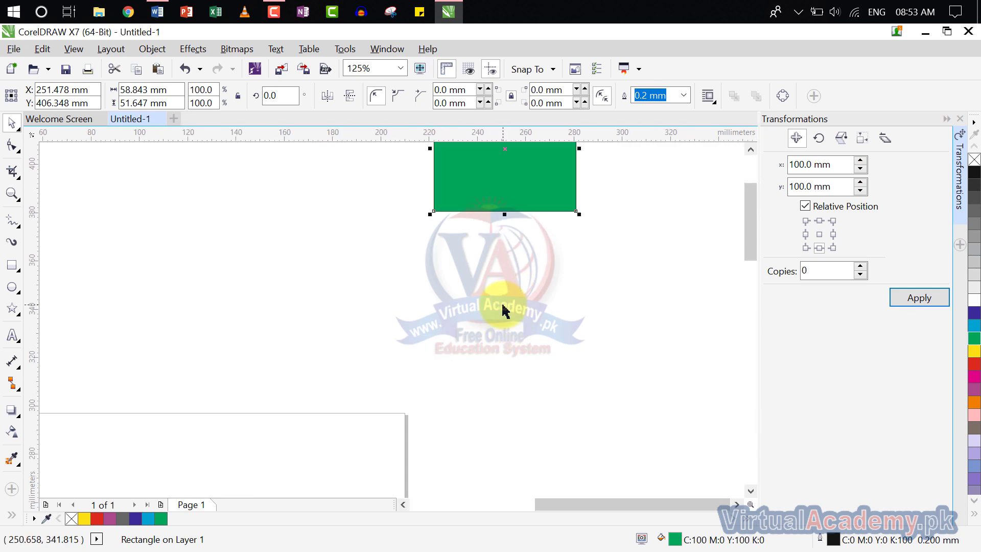
scroll(503, 309, down, 1)
drag(505, 220, 397, 356)
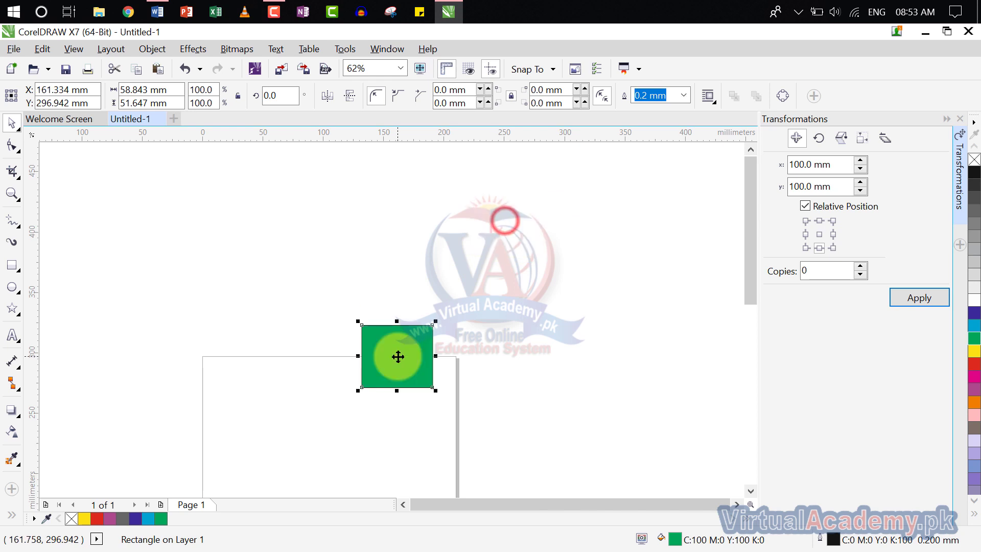
Reposition the green rectangle freehand inside the page, centred at about X 83 mm, Y 210 mm
scroll(460, 301, down, 2)
scroll(519, 264, up, 1)
scroll(519, 265, up, 1)
drag(519, 264, 423, 373)
scroll(414, 314, down, 1)
scroll(427, 323, up, 1)
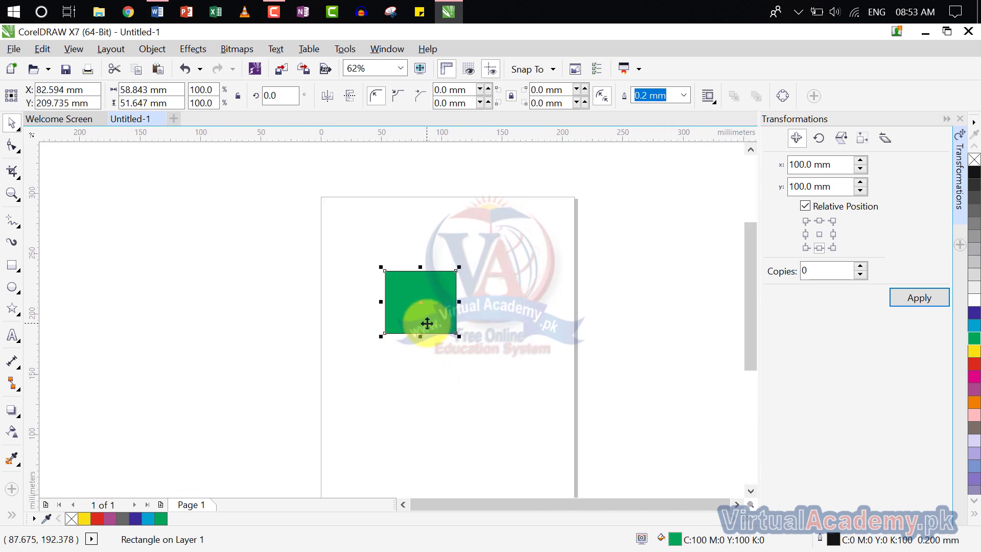
scroll(427, 323, up, 1)
scroll(426, 323, down, 2)
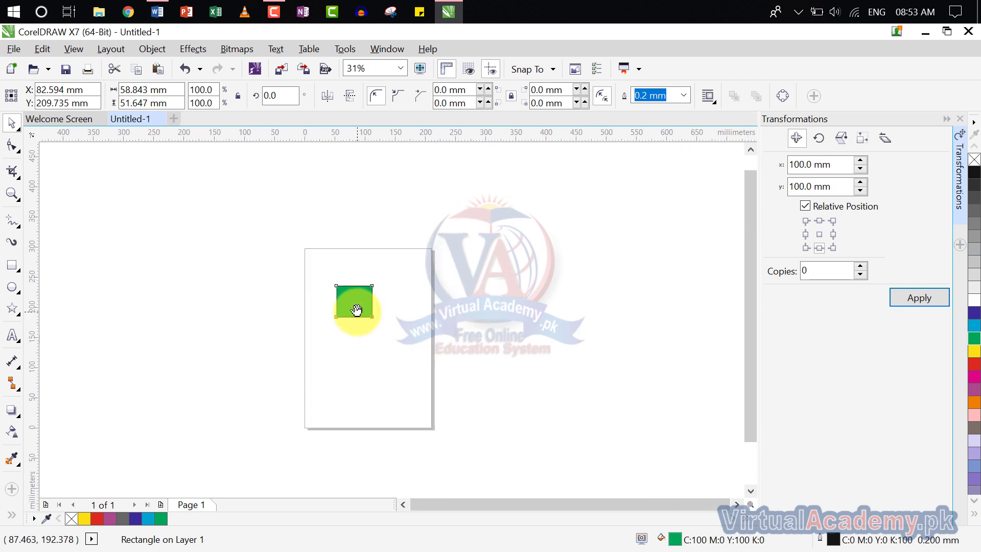
scroll(357, 307, up, 1)
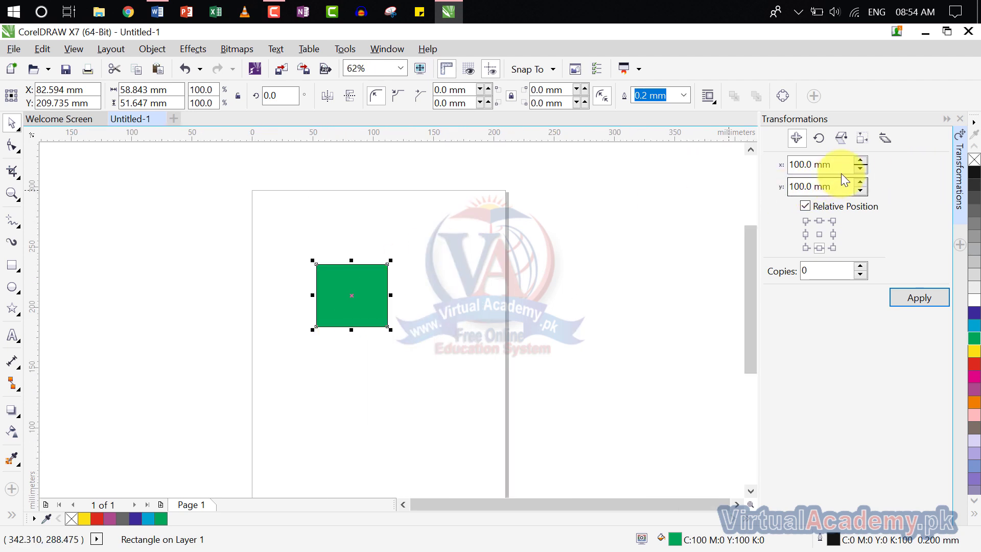
Set the vertical offset to 0 and the number of copies to 2
click(837, 186)
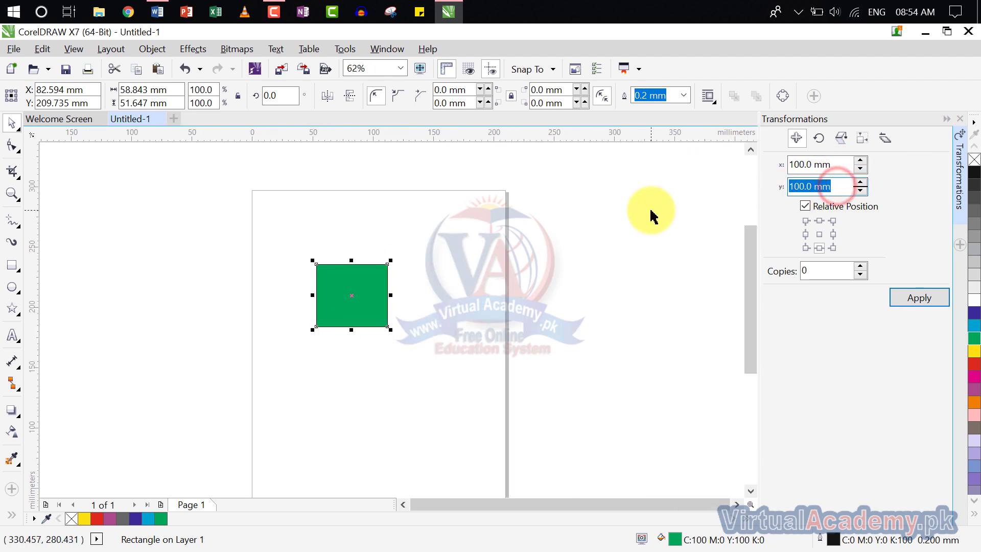
text(0)
click(817, 366)
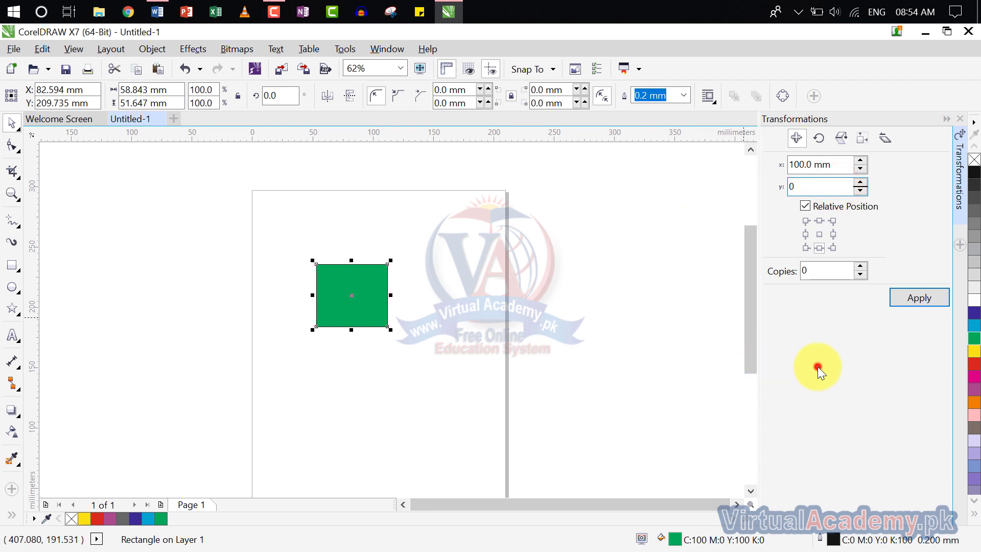
click(813, 272)
text(2)
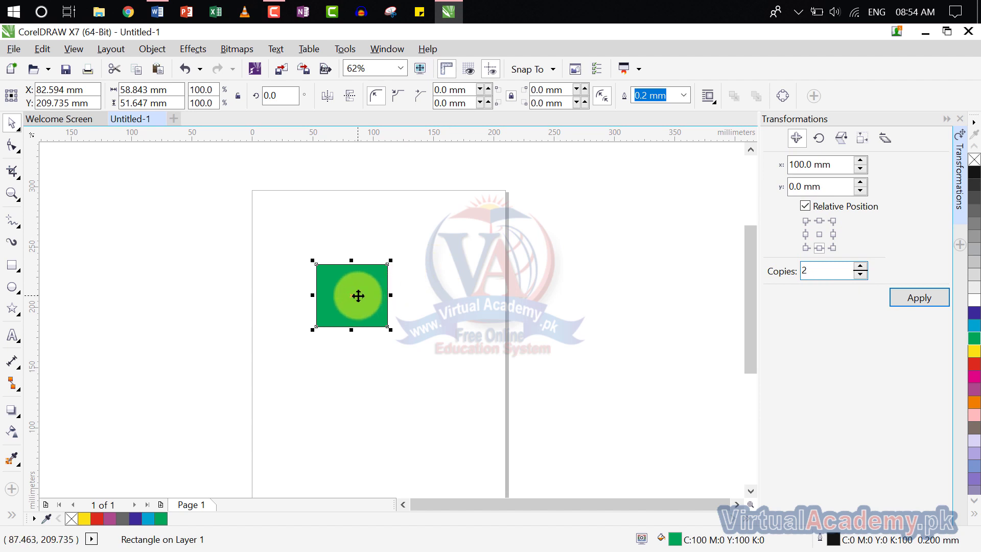
Choose the upper-right relative anchor and create two copies of the rectangle stepping diagonally up to the right
click(842, 164)
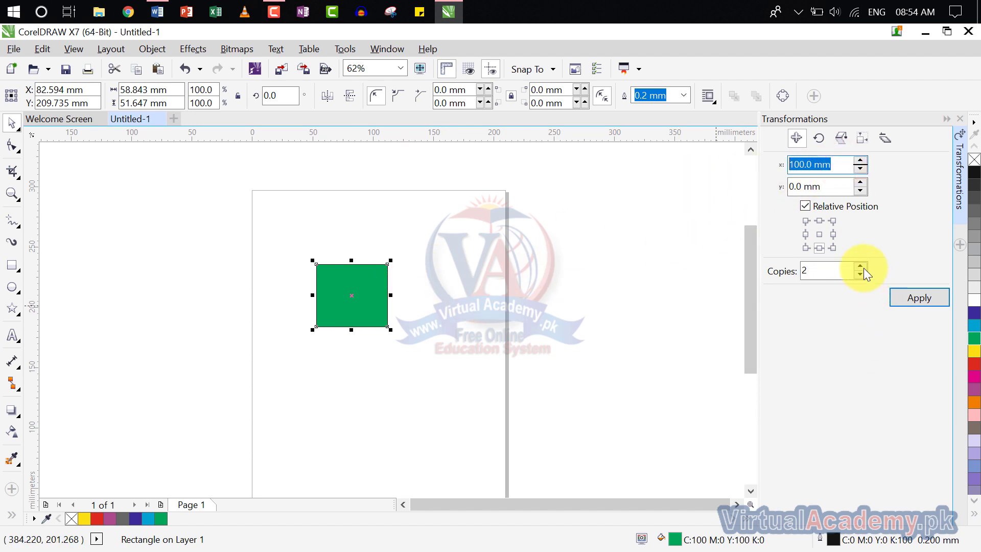
click(832, 223)
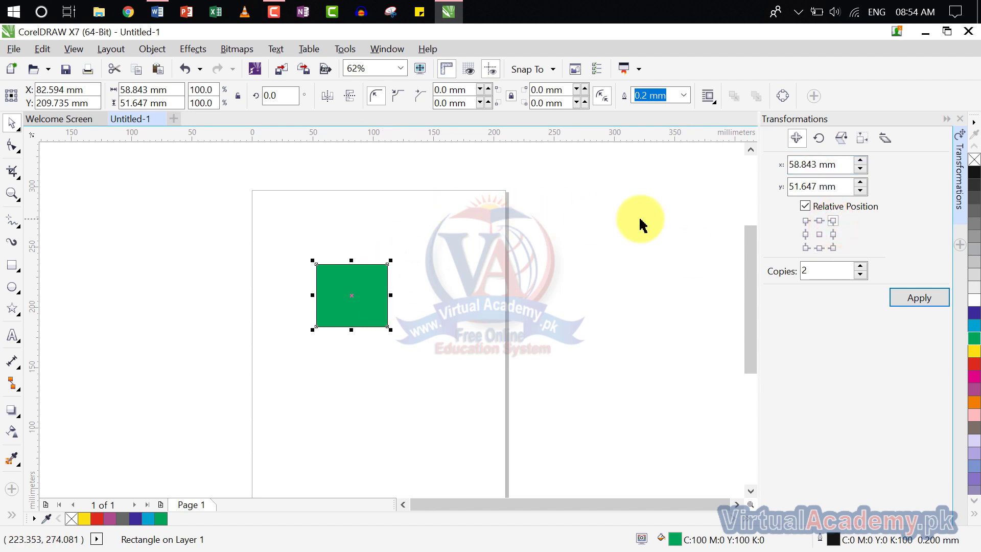
click(914, 299)
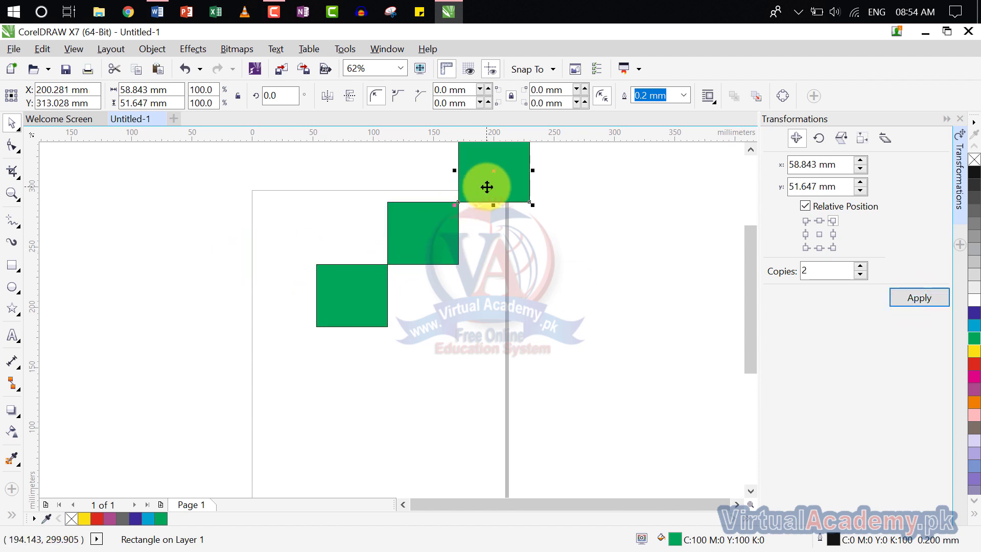
Delete both diagonal copies, keeping only the original rectangle
key(Delete)
click(445, 225)
key(Delete)
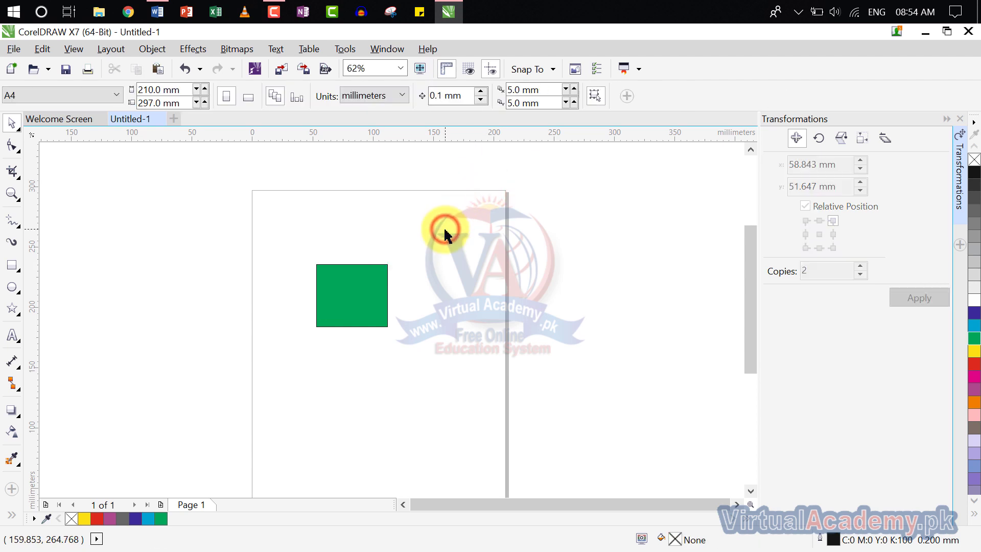
Create two copies of the original rectangle in a row to its right, using the middle-right relative anchor
click(374, 292)
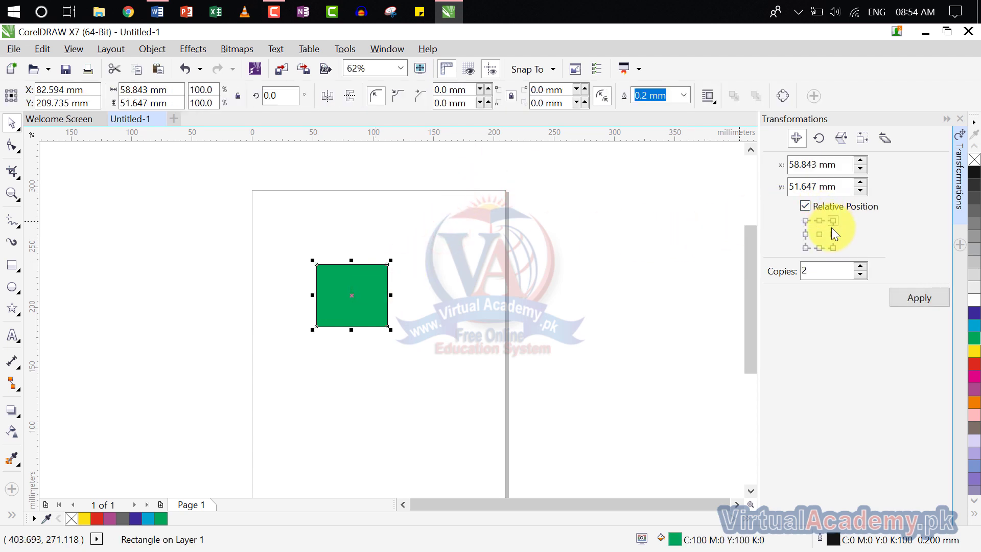
click(832, 234)
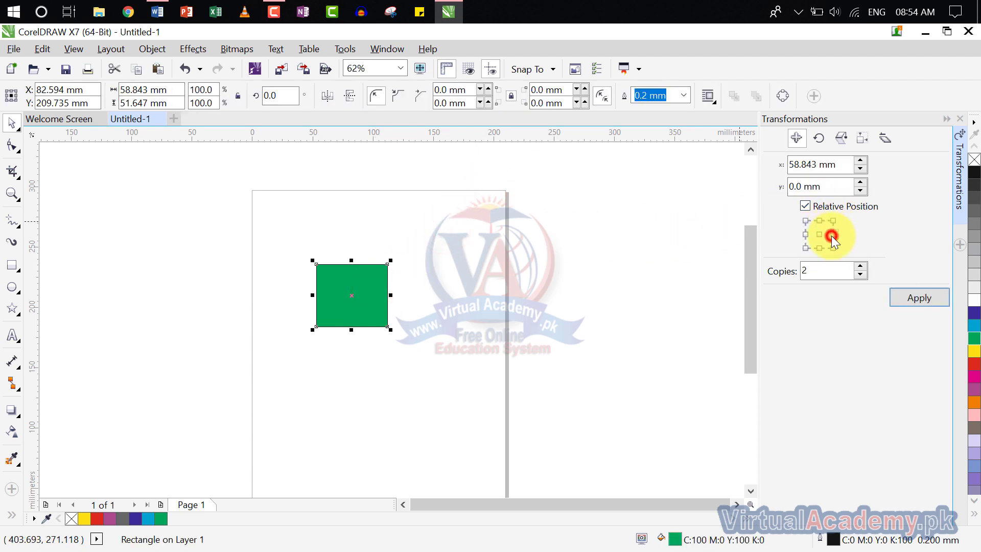
click(832, 187)
click(835, 164)
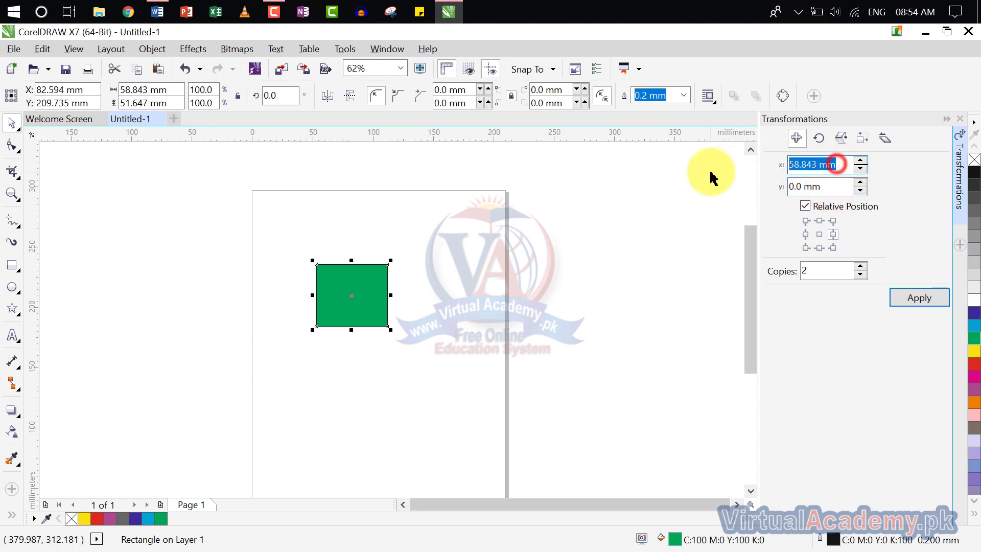
click(902, 298)
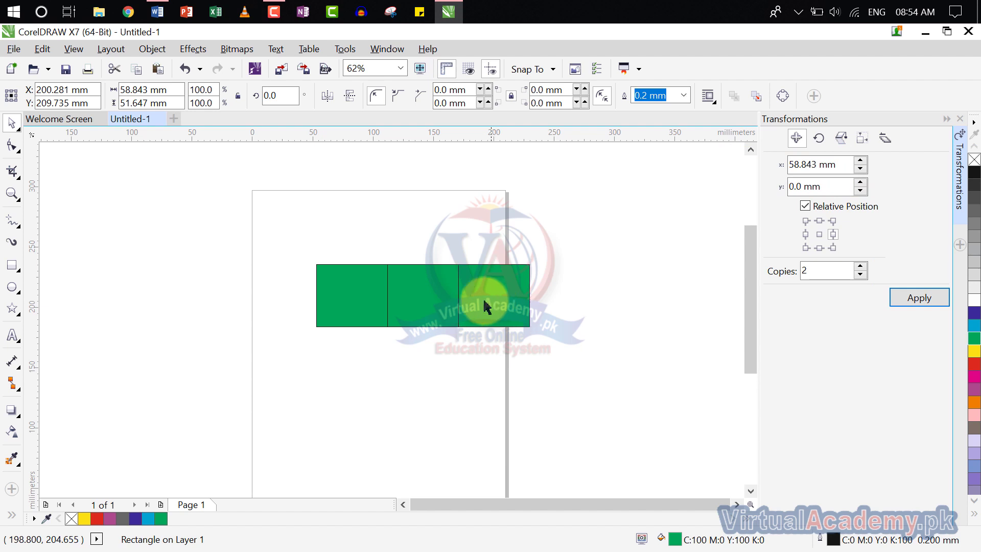
Delete the two copies placed in a row beside the original rectangle
key(Delete)
click(390, 296)
key(Delete)
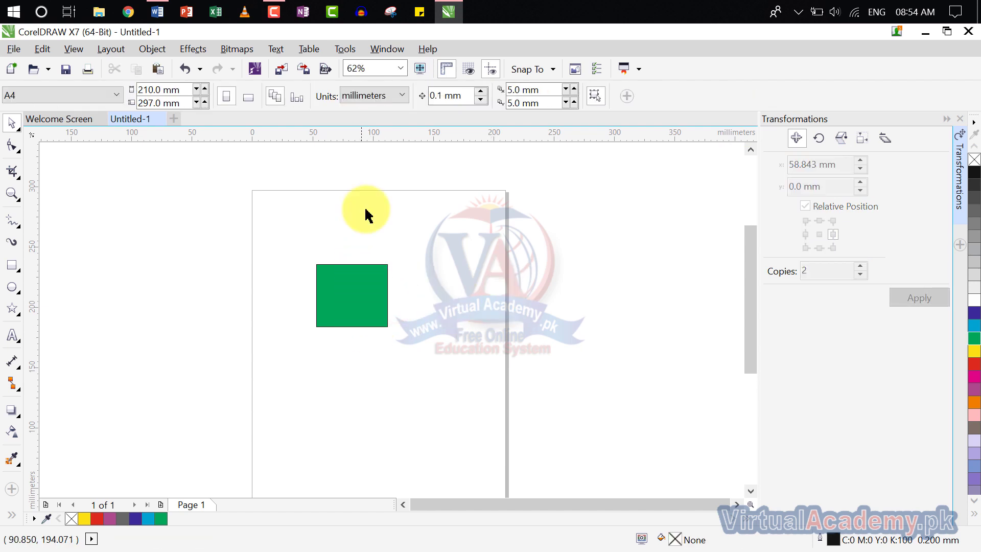
Set the rectangle's horizontal offset to 0, switch to the upper-left relative anchor, and create two copies stepping diagonally up to the left
click(367, 293)
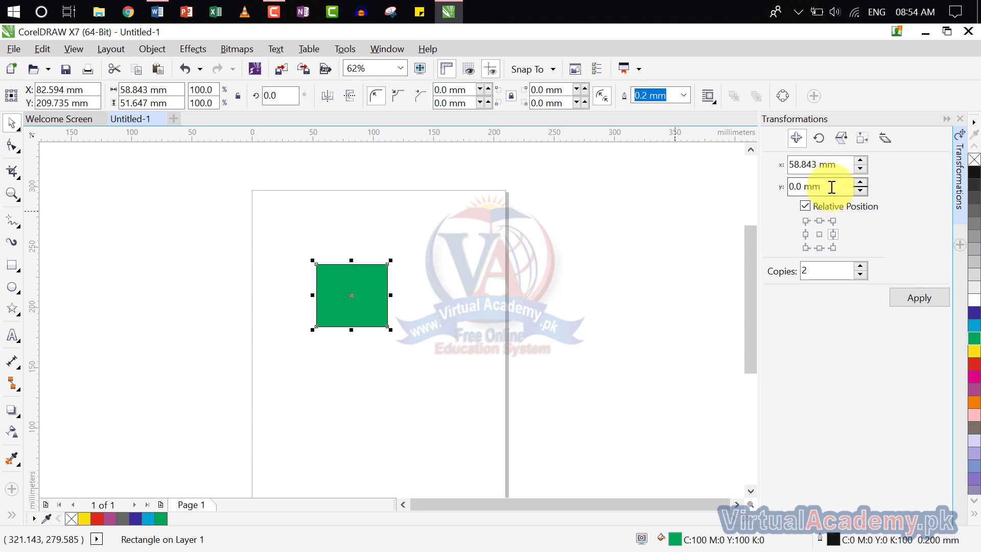
triple_click(832, 164)
text(0)
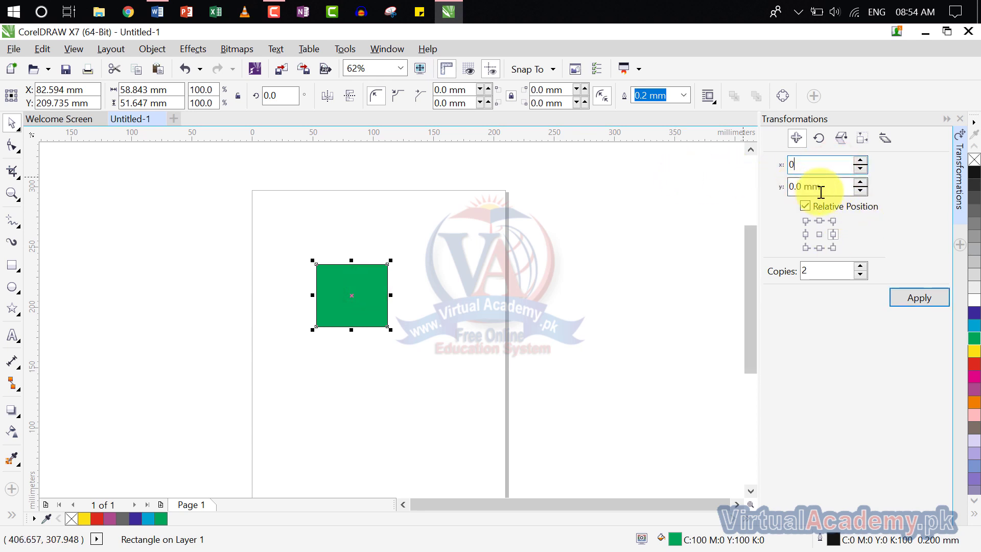
triple_click(817, 187)
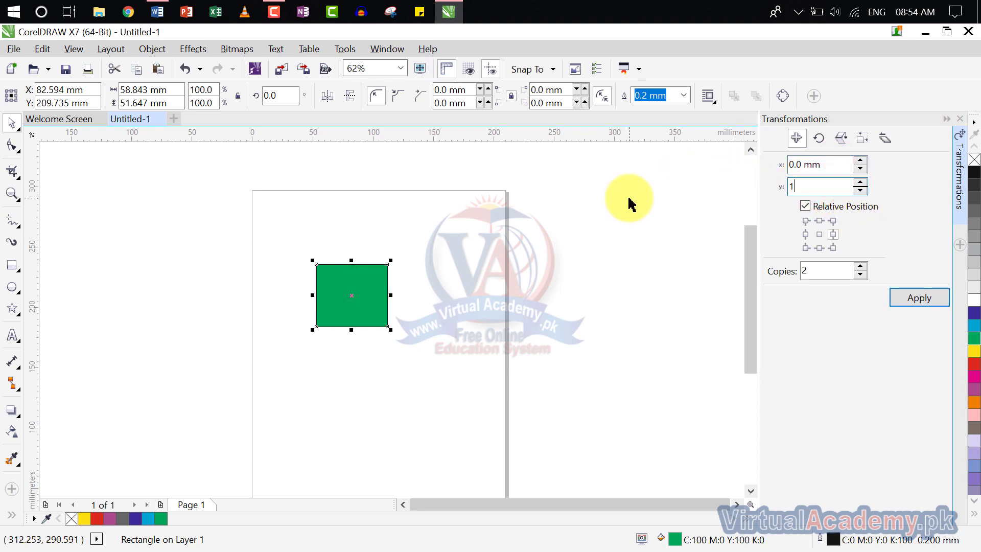
click(806, 223)
click(918, 297)
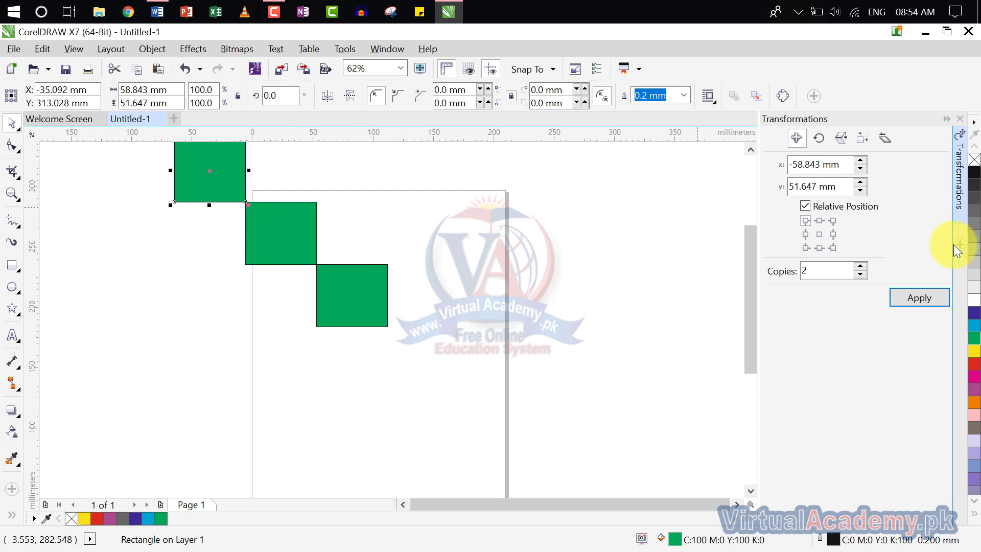
Create two more copies stacked straight above the uppermost rectangle, using the upper-centre relative anchor
click(818, 222)
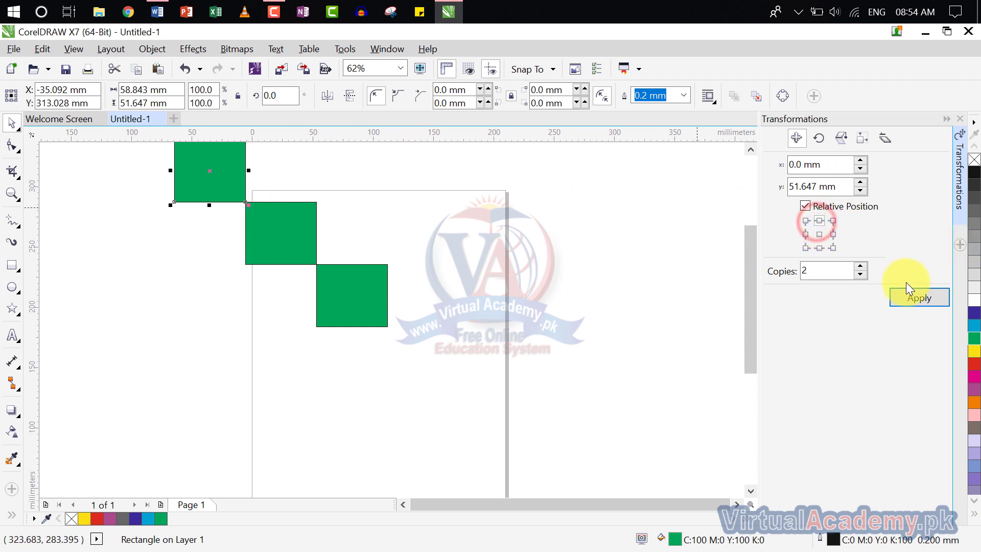
click(912, 297)
drag(405, 280, 543, 519)
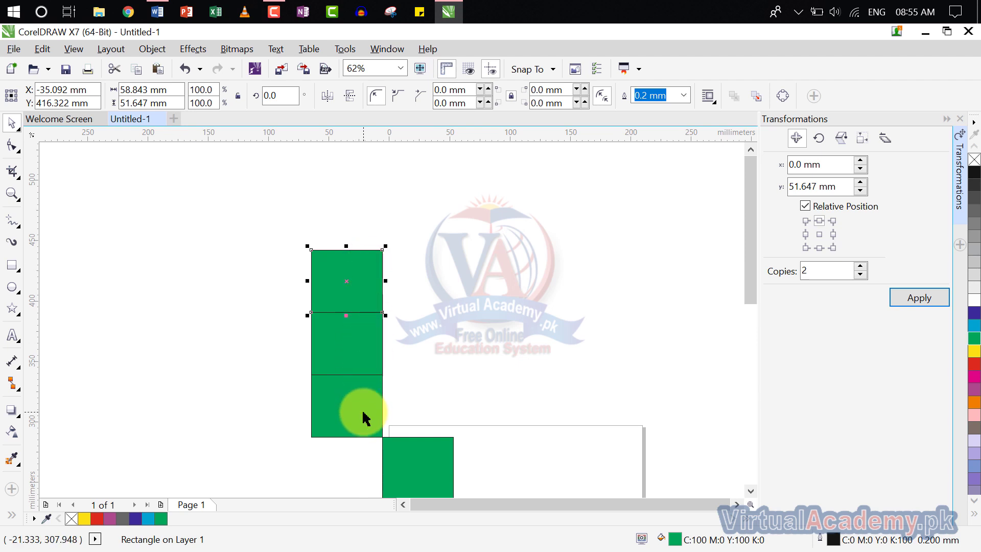
Delete the two stacked copies and the two diagonal copies, leaving only the original rectangle
click(368, 358)
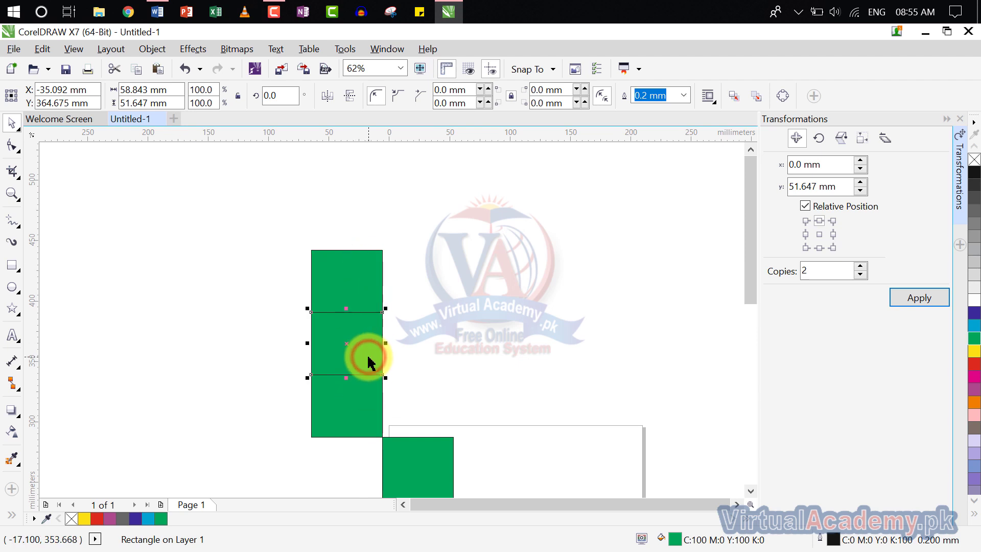
key(Delete)
click(363, 306)
key(Delete)
scroll(422, 337, down, 3)
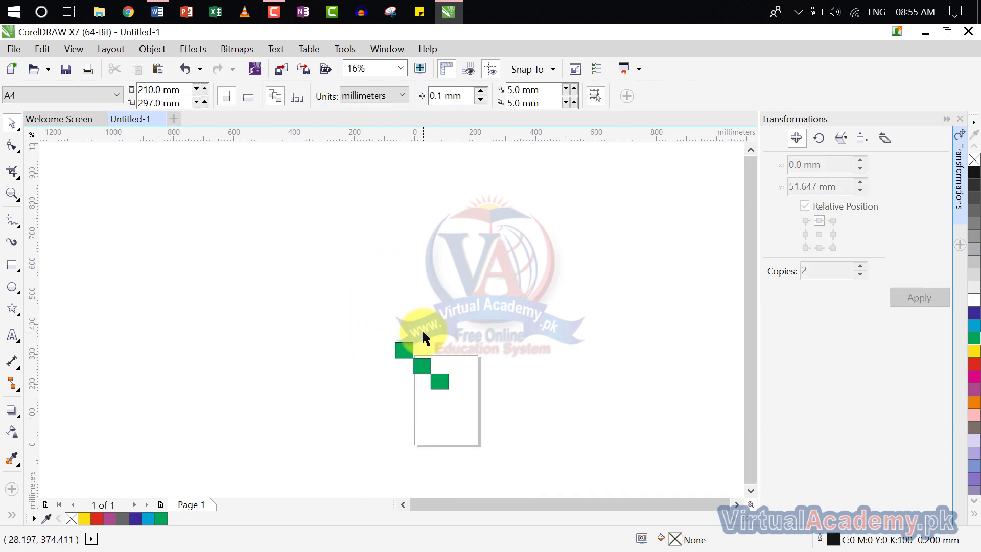
scroll(404, 370, up, 2)
click(434, 334)
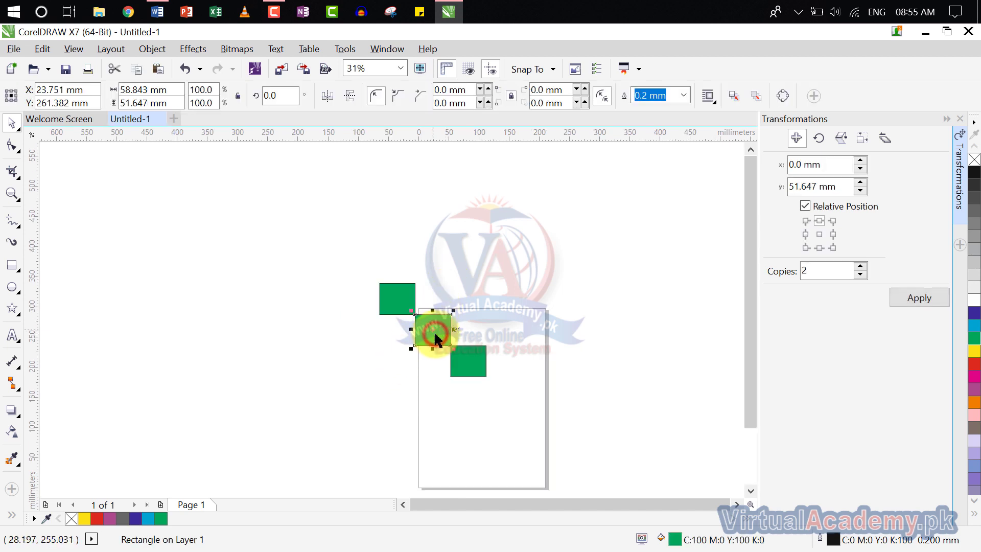
key(Delete)
click(398, 309)
key(Delete)
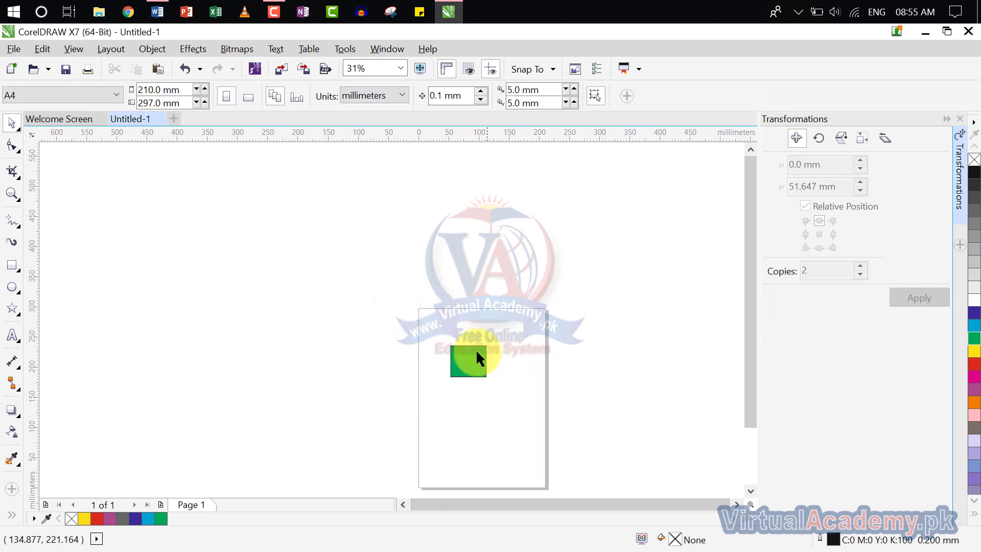
Enter 100 mm for both of the rectangle's offsets, switch to the upper-right relative anchor, and create two diagonal copies
click(479, 358)
scroll(656, 336, up, 1)
drag(657, 333, 658, 284)
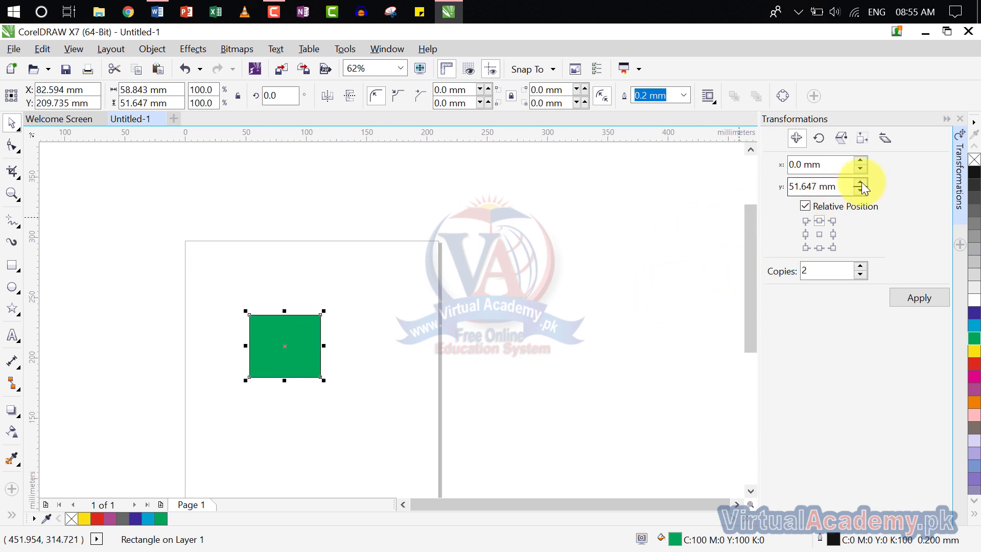
click(823, 165)
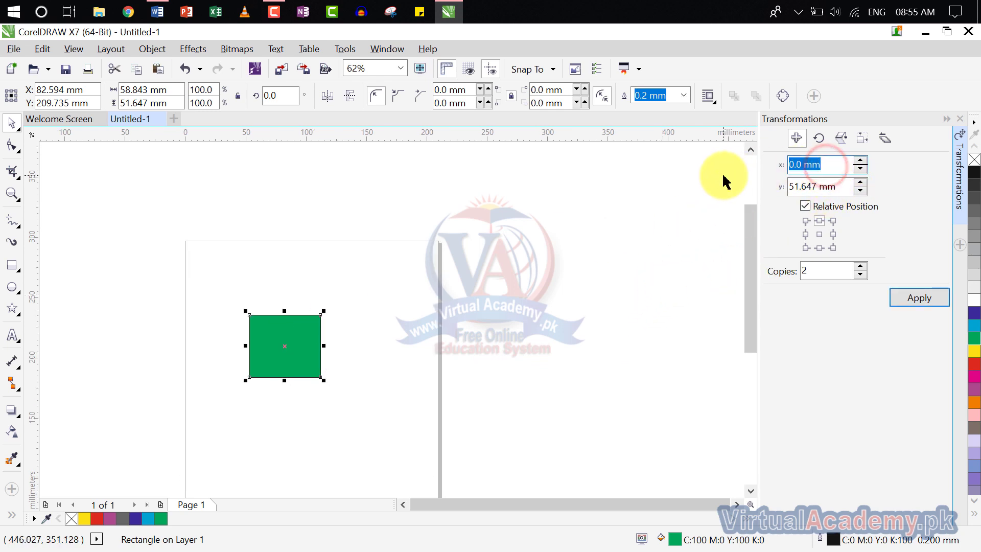
text(100)
click(838, 188)
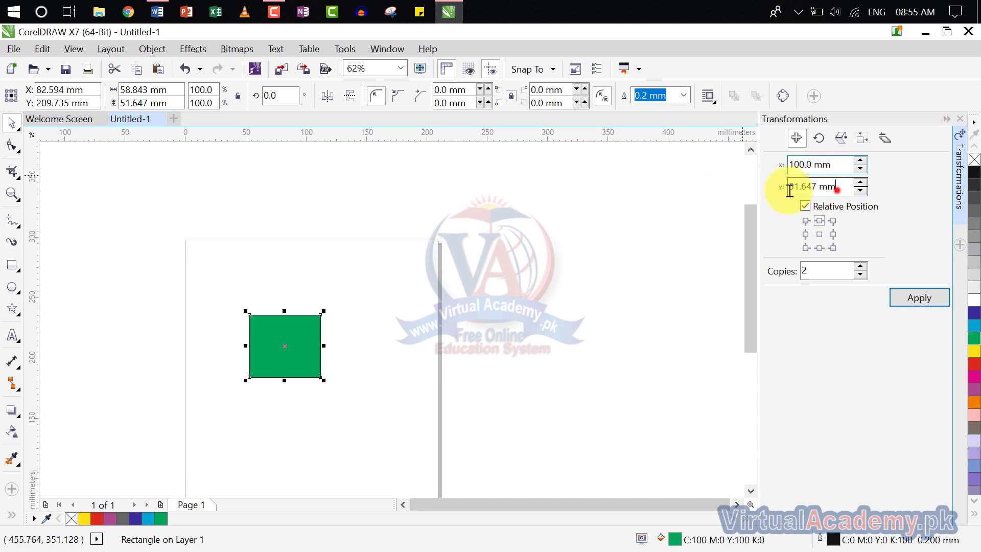
text(100)
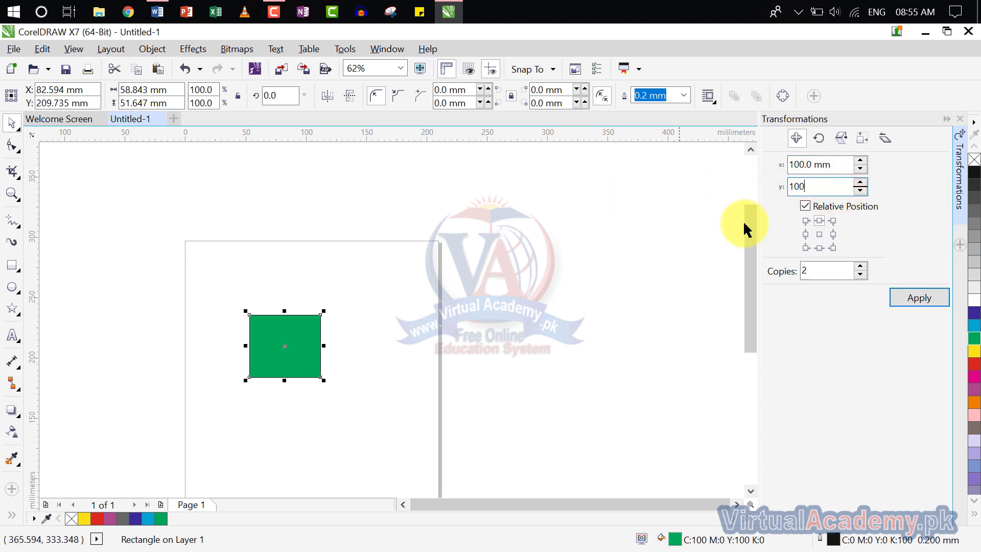
click(834, 222)
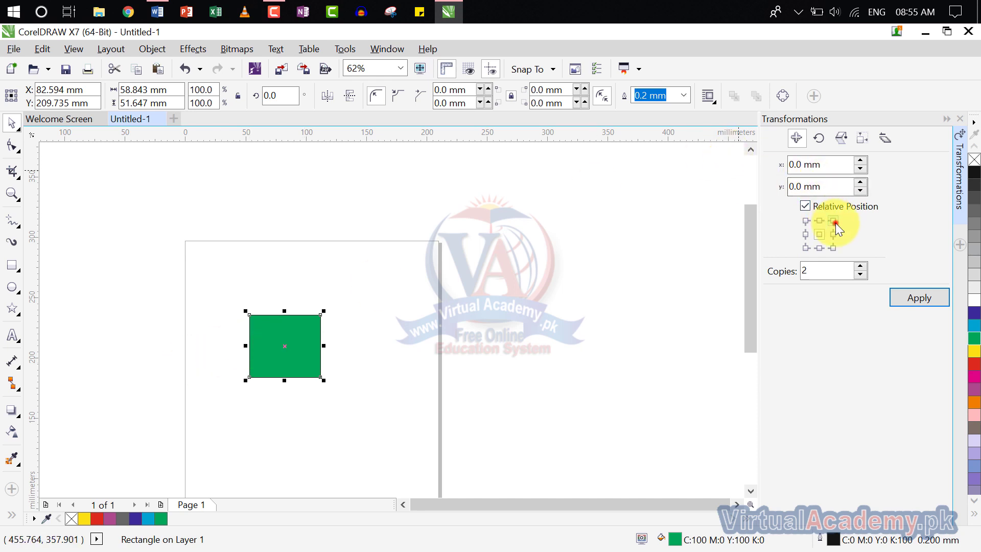
click(918, 299)
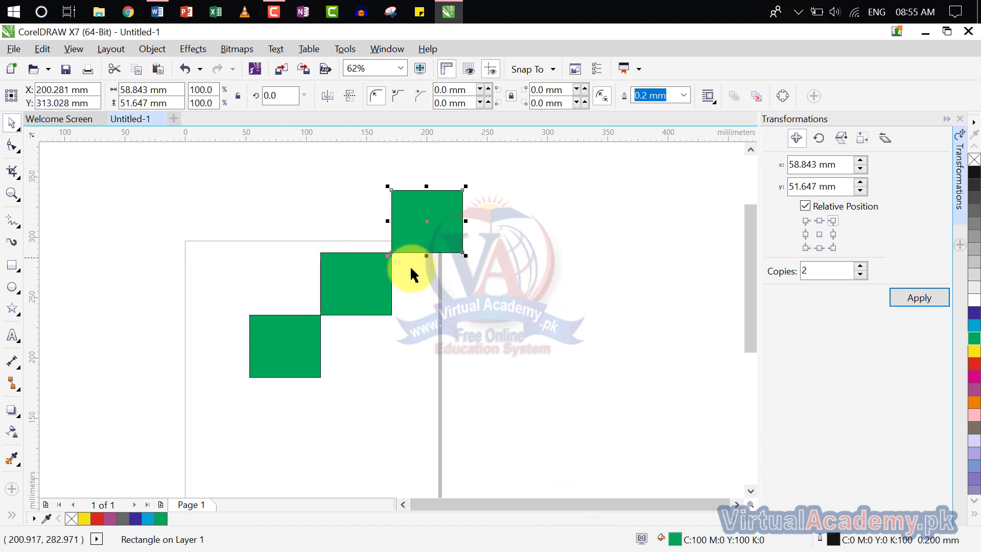
Delete both diagonal copies and the original green rectangle from the page
key(Delete)
click(387, 291)
key(Delete)
click(304, 338)
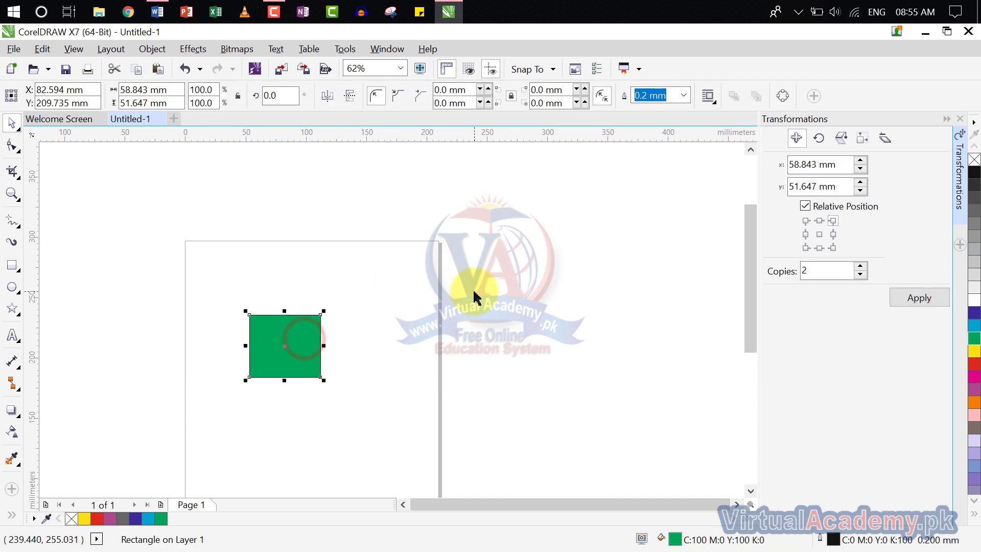
key(Delete)
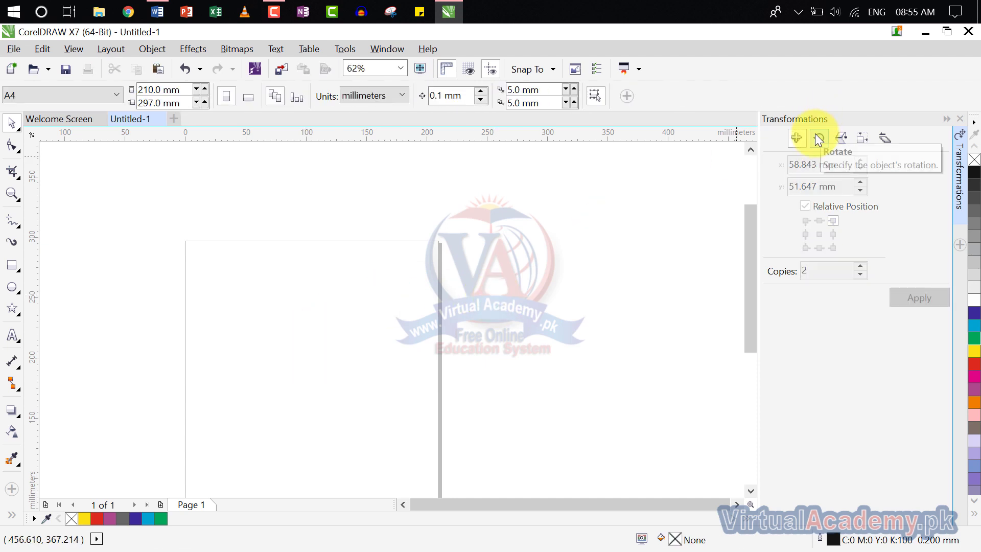
Draw a tall, narrow ellipse about 19 mm wide and 106 mm high in the page's upper-left area
click(15, 289)
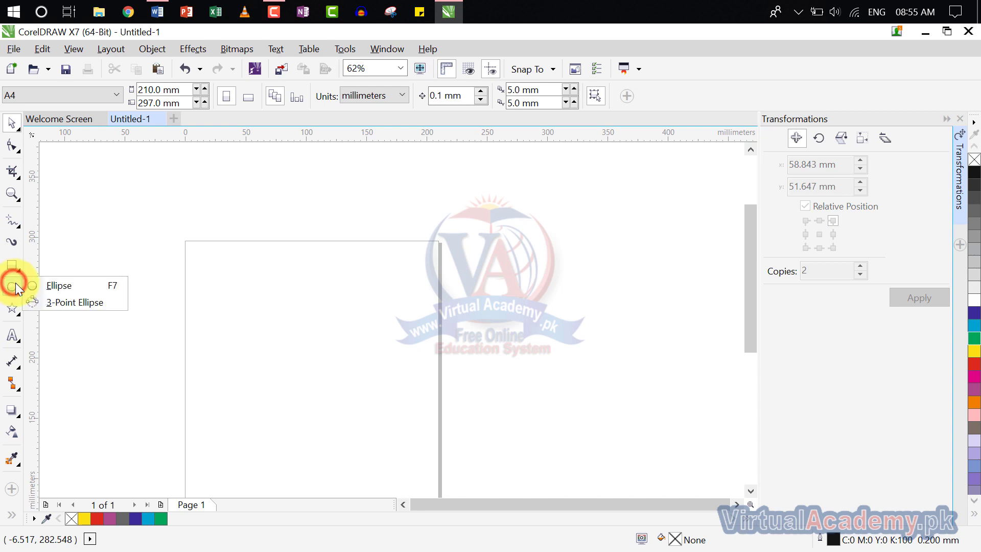
click(114, 284)
drag(249, 278, 275, 408)
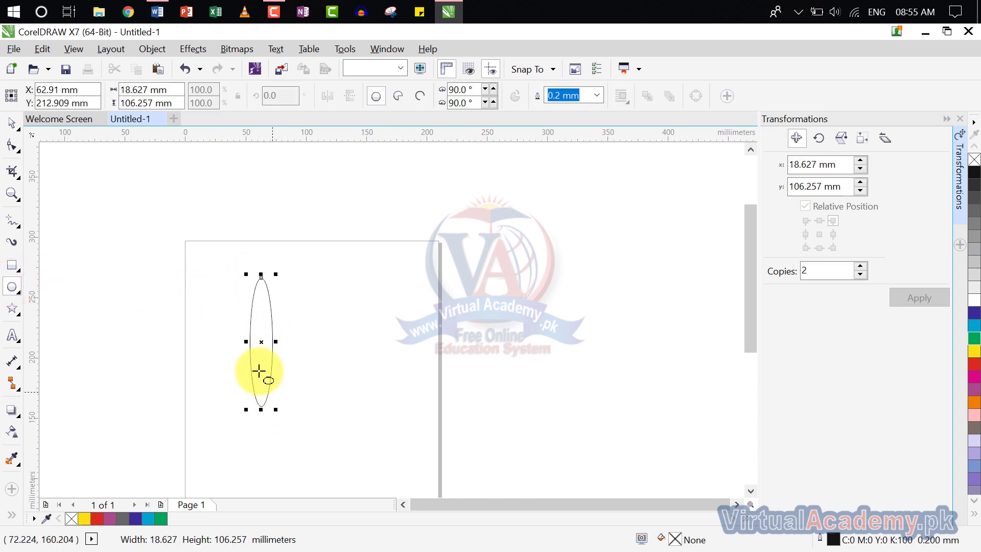
Fill the ellipse yellow and reset its position transformation to the centre anchor with 0 copies
click(974, 352)
scroll(352, 347, up, 4)
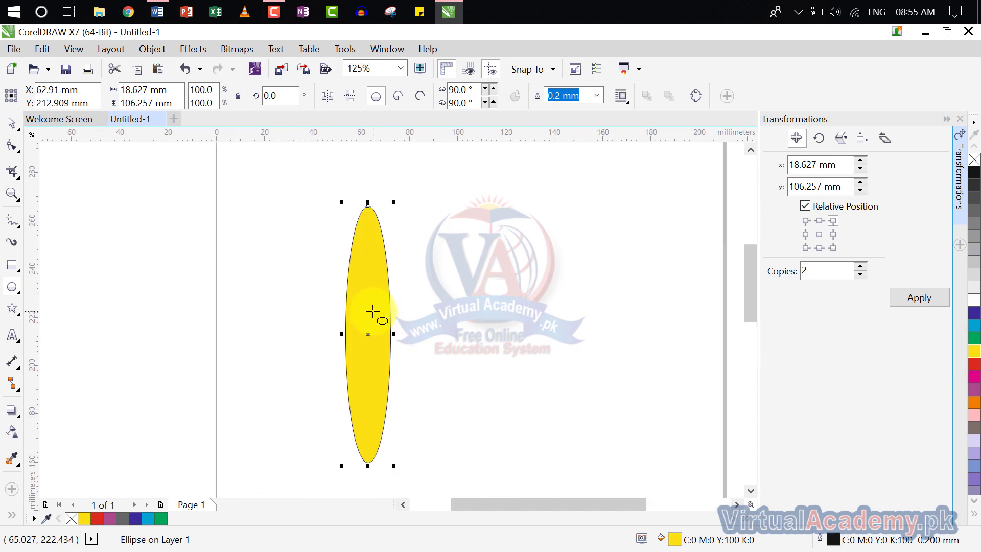
click(820, 237)
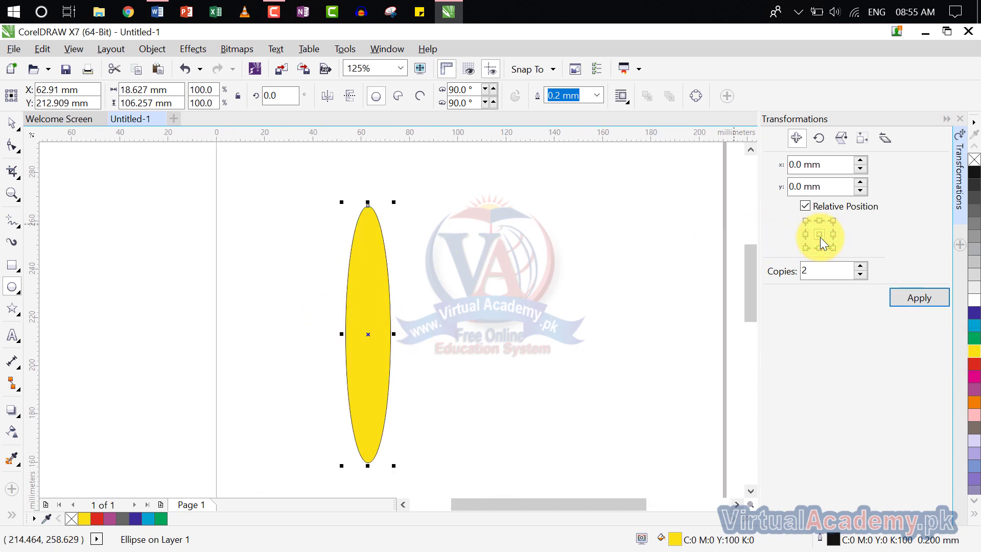
double_click(814, 275)
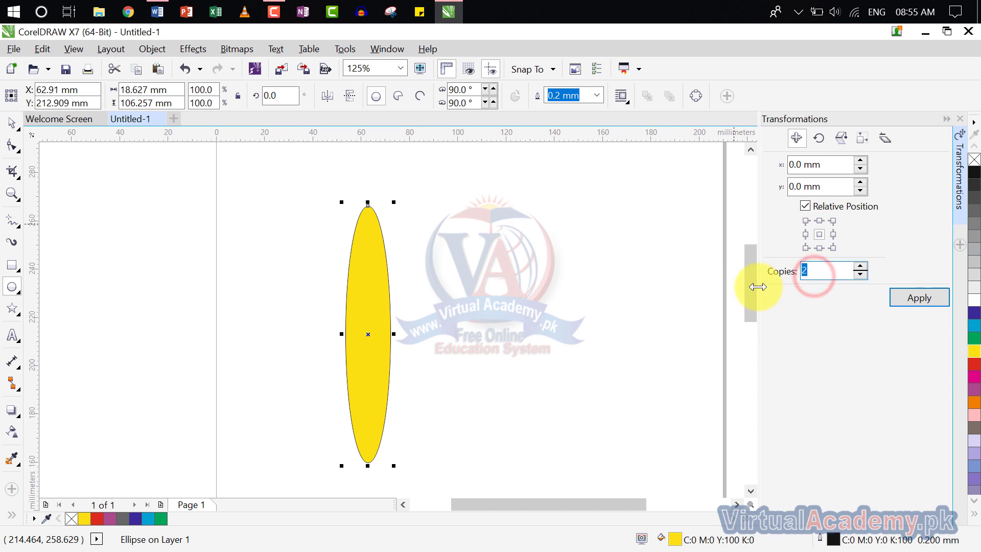
text(0)
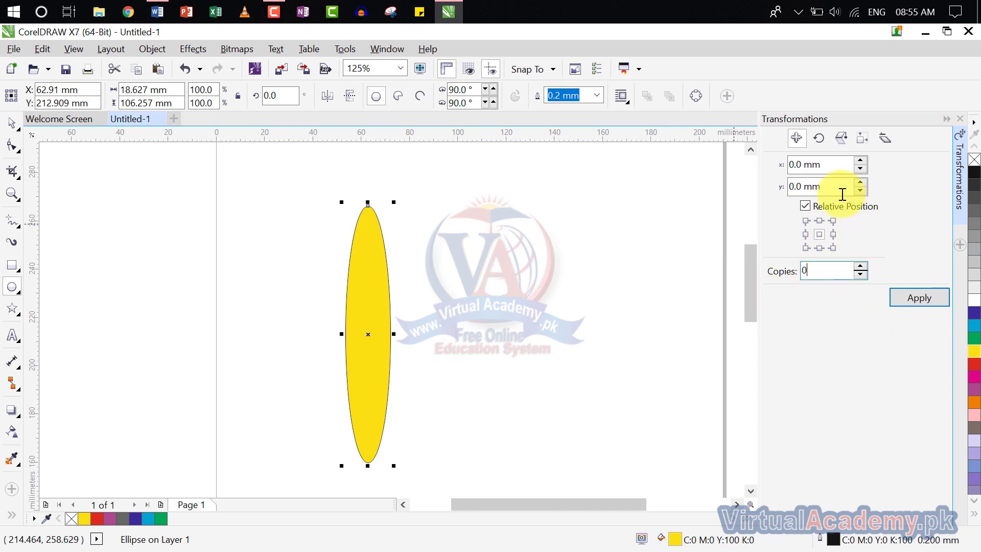
click(827, 164)
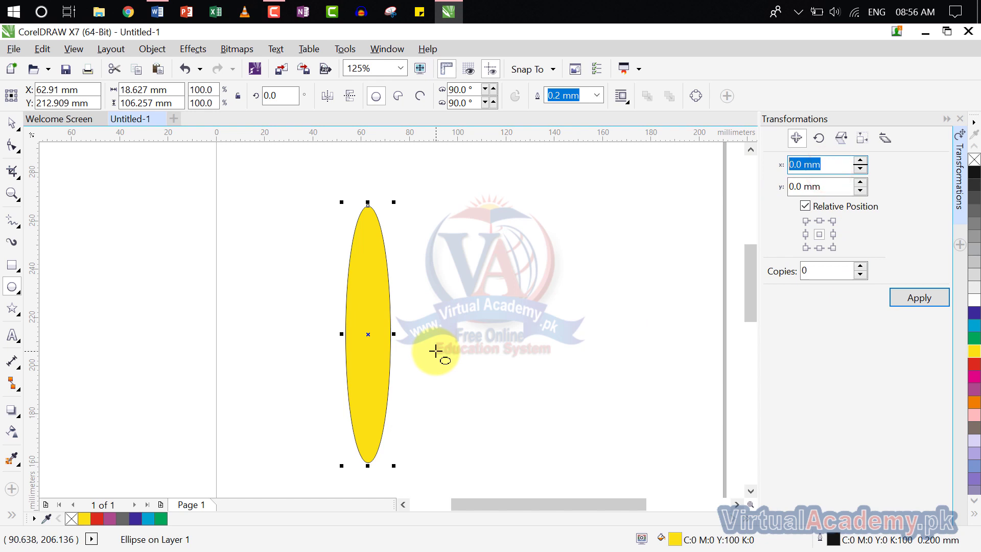
Try rotating the yellow ellipse 45° about its centre with 0 copies, and undo the rotation
click(819, 138)
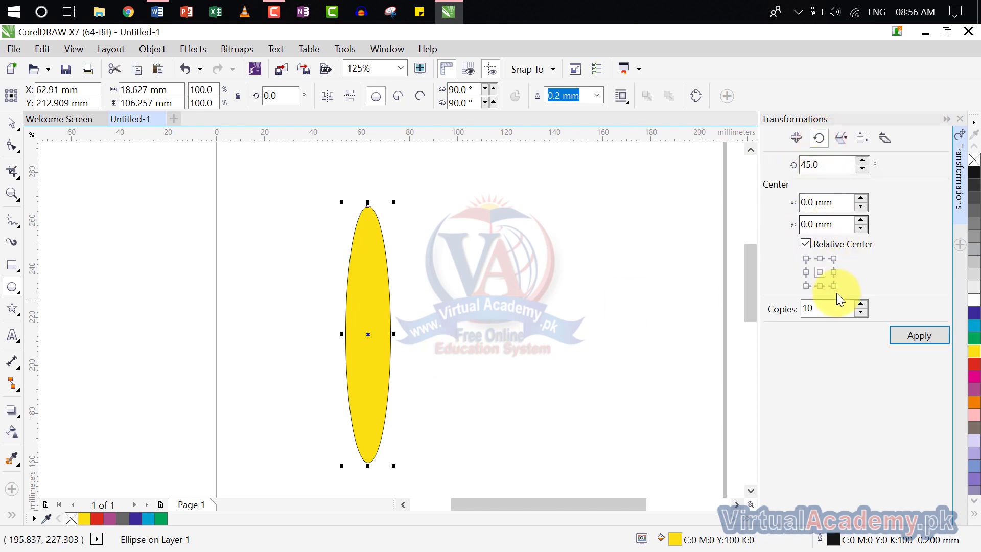
click(818, 274)
click(836, 164)
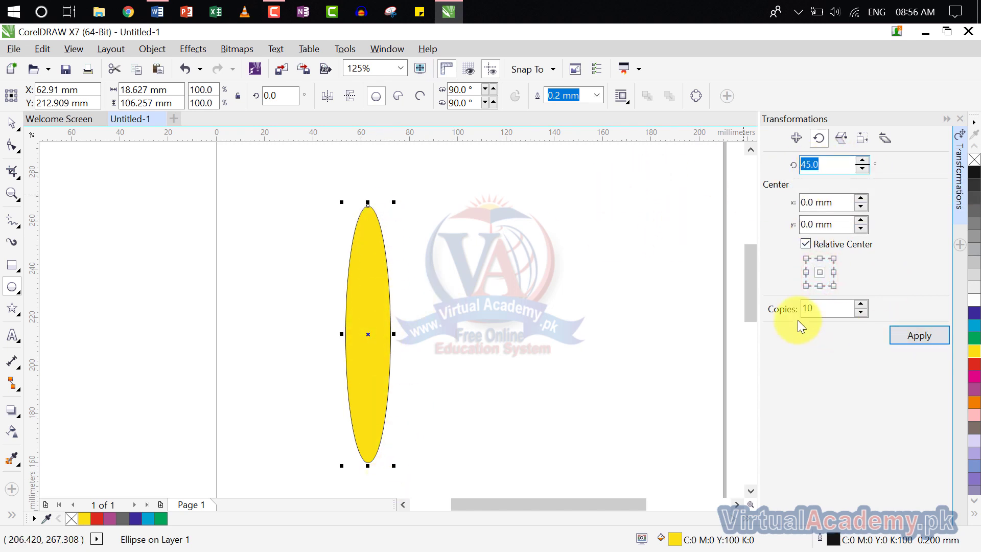
click(826, 307)
text(0)
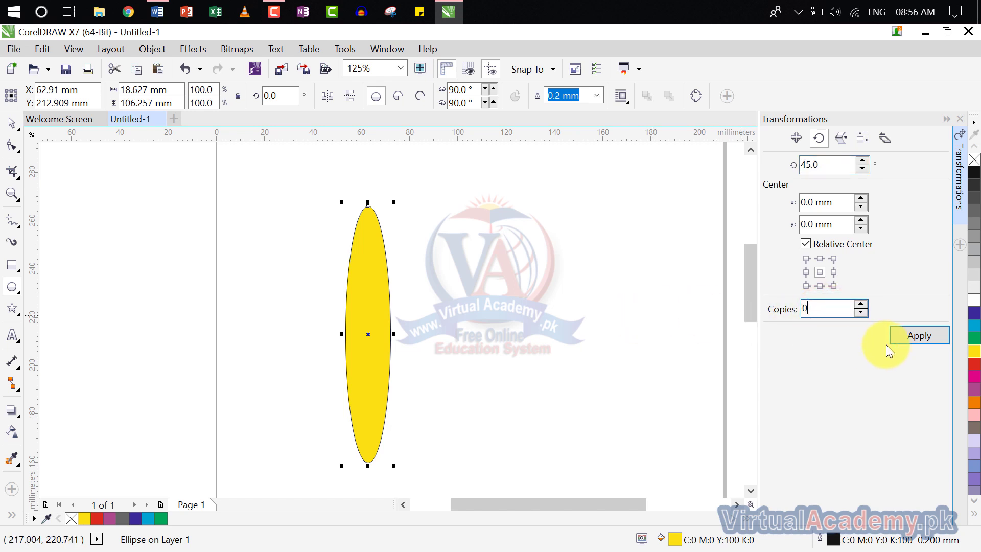
click(916, 337)
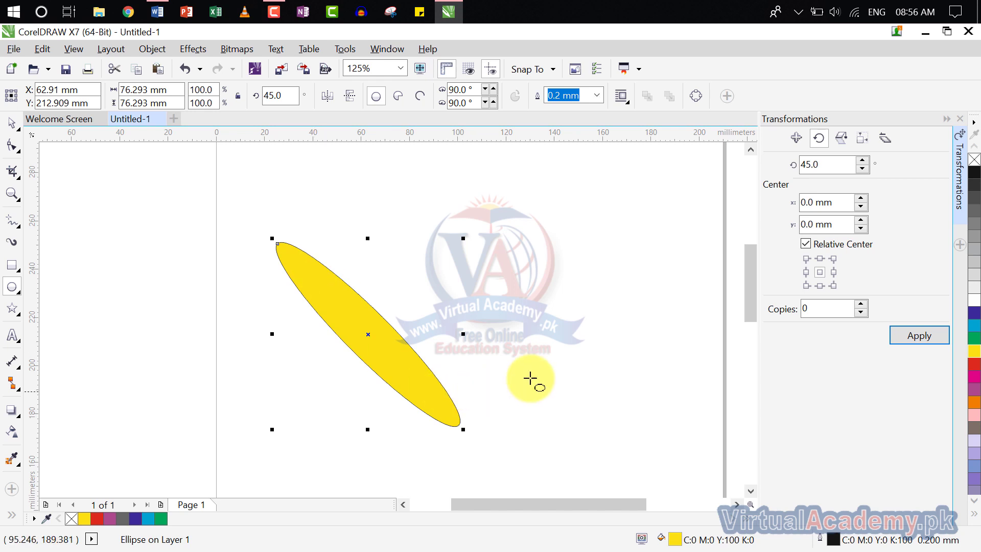
key(ctrl+z)
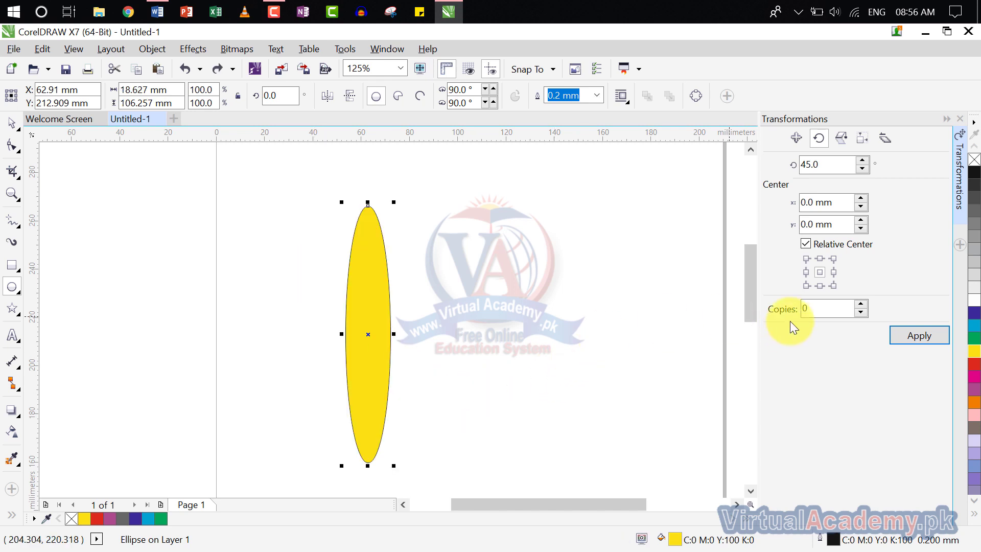
Try creating 1 copy of the ellipse rotated 45° about its centre, and undo it
click(829, 310)
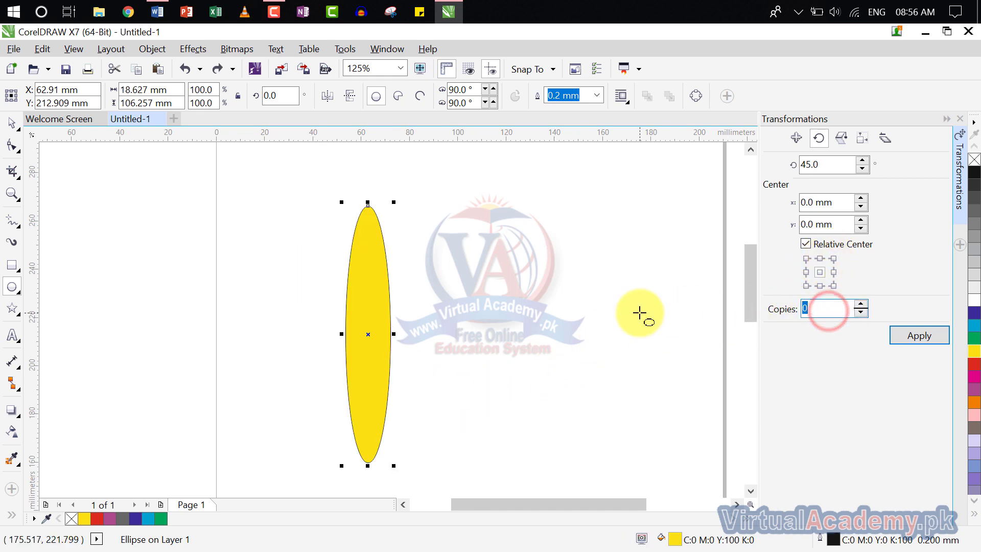
text(1)
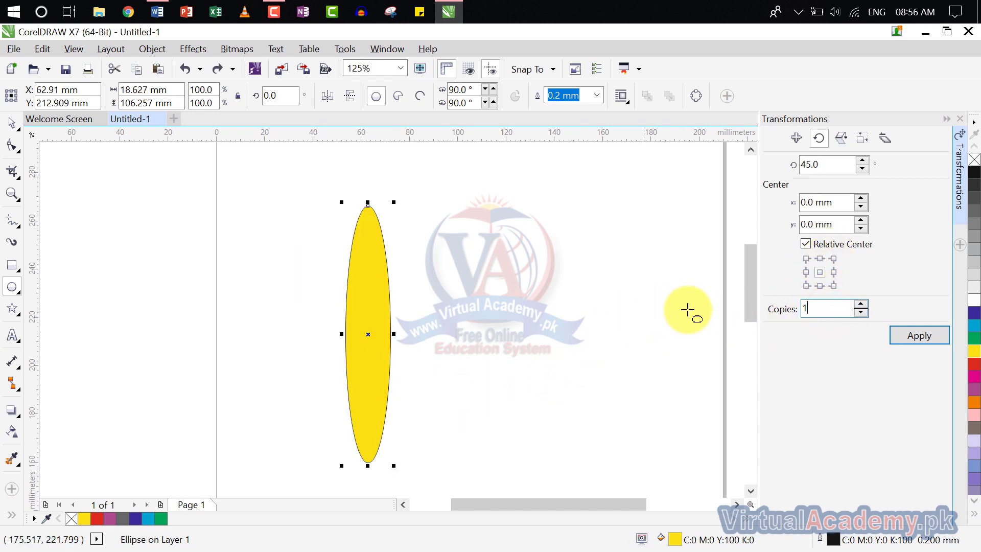
click(908, 338)
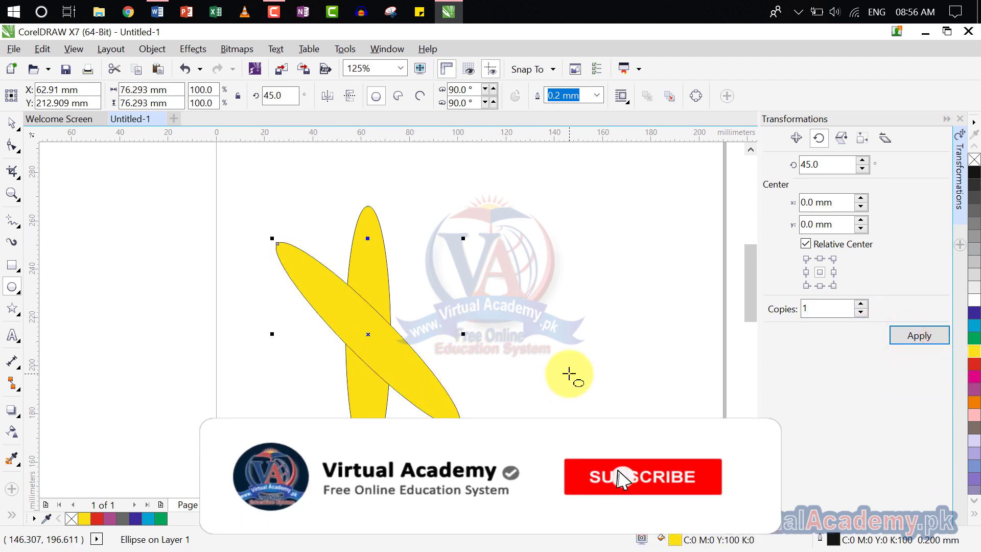
key(ctrl+z)
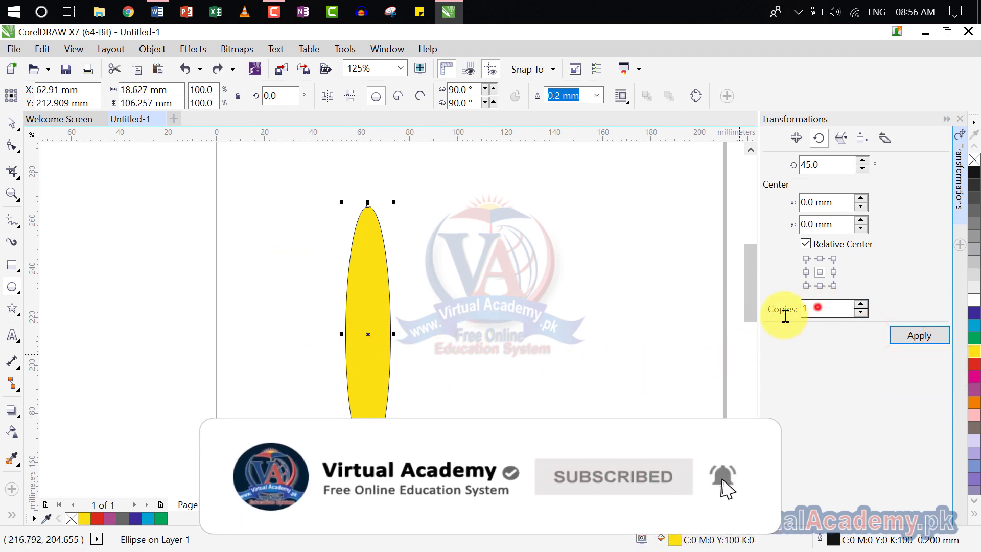
Create 8 copies of the ellipse in 45° rotation steps about its centre to form a flower, and deselect it
double_click(816, 308)
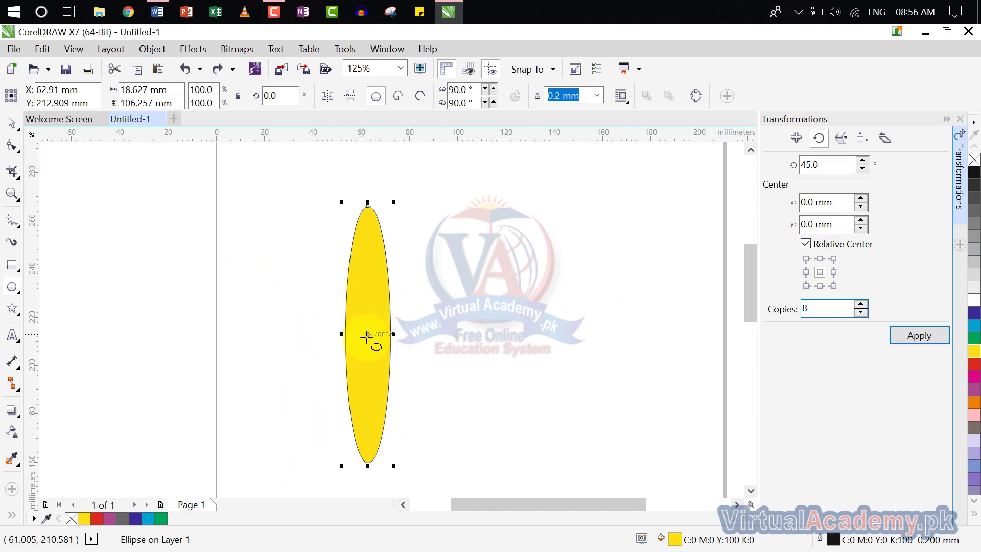
click(902, 335)
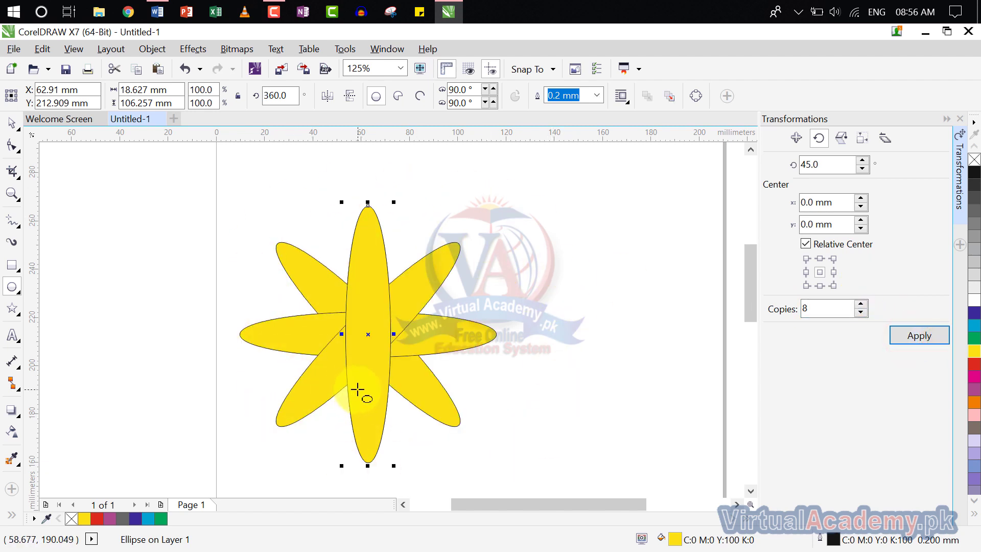
click(552, 182)
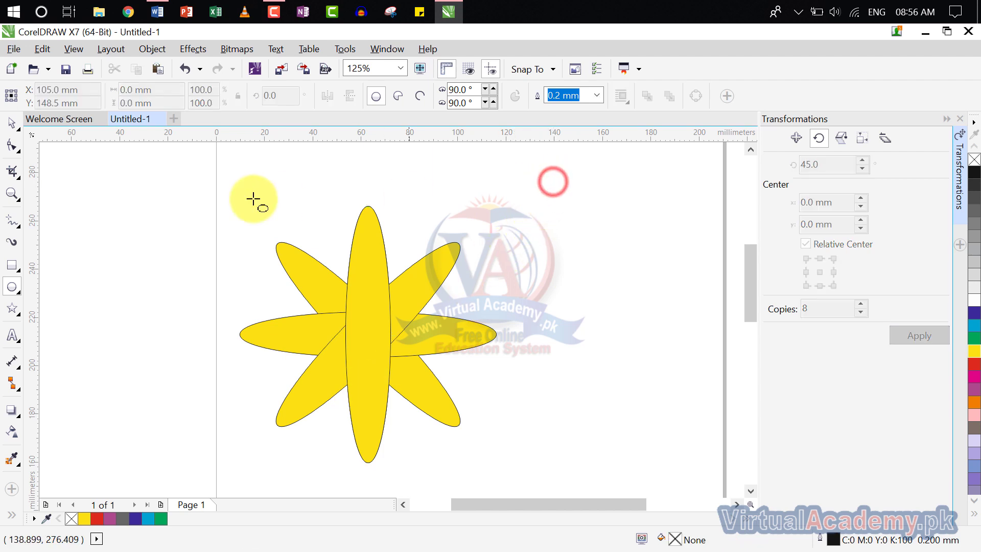
Select all the flower's ellipses, remove their outlines, and deselect them
click(13, 124)
drag(565, 184, 235, 456)
drag(553, 179, 164, 491)
click(974, 403)
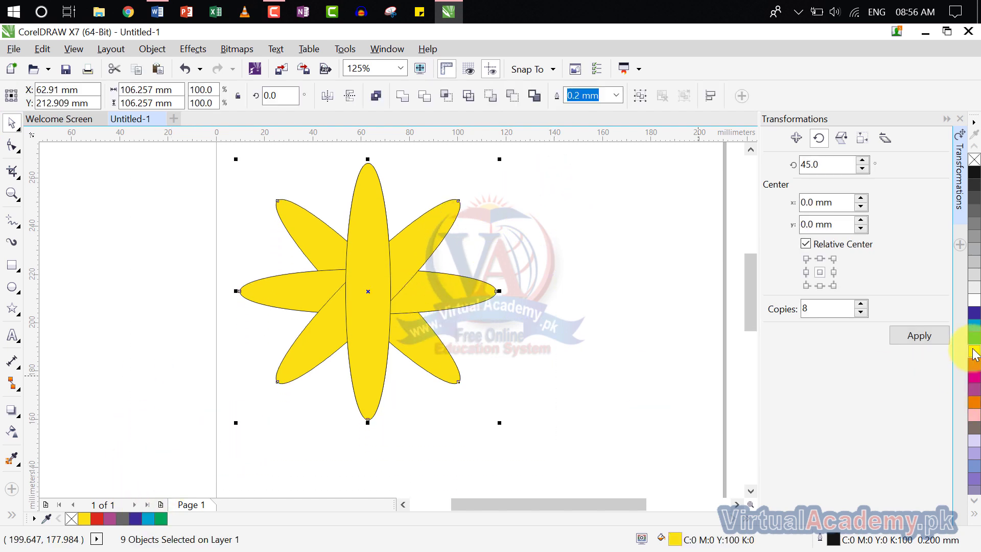
right_click(972, 162)
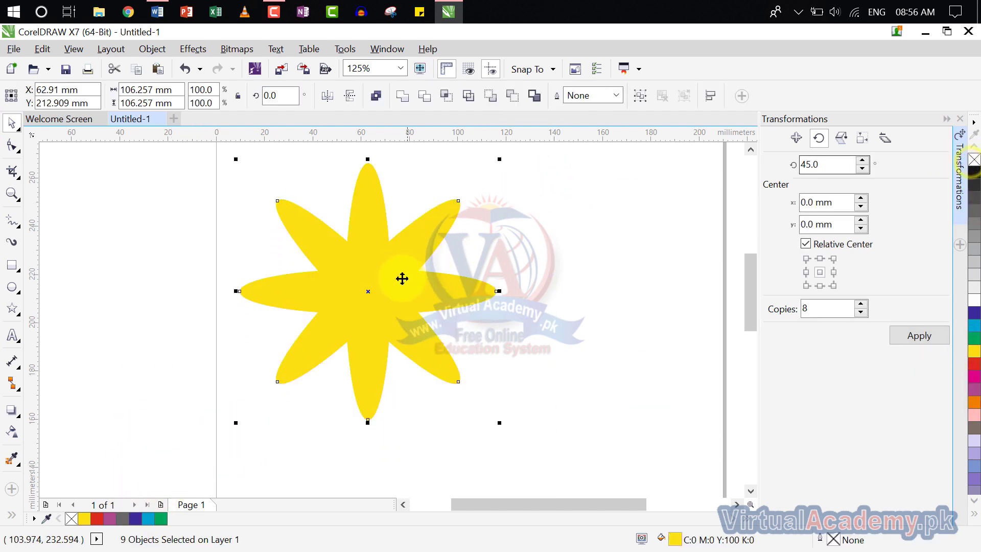
scroll(416, 335, up, 2)
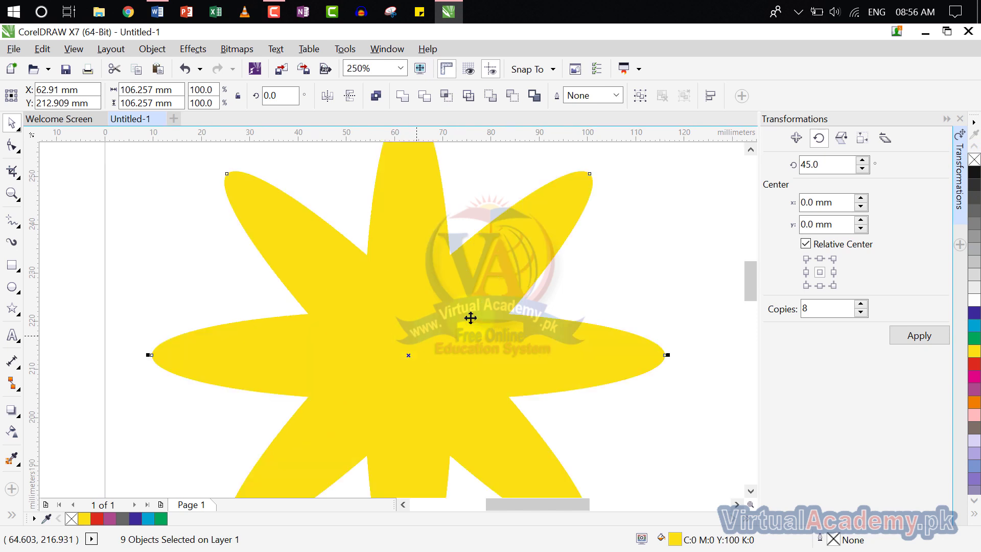
click(635, 262)
scroll(416, 317, down, 2)
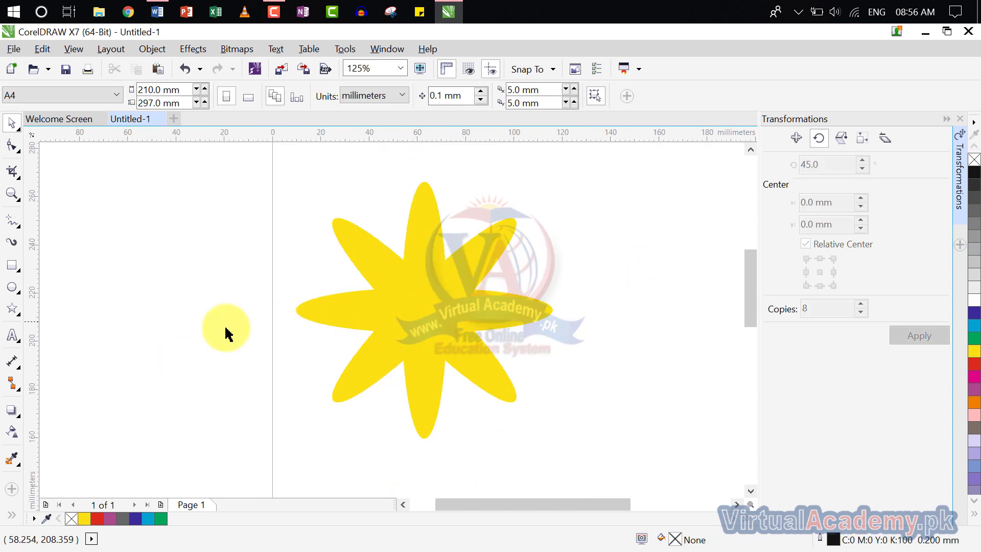
Draw a narrow ellipse about 5 mm wide and 44 mm high from the flower's centre up into the upper petal
click(15, 282)
click(52, 283)
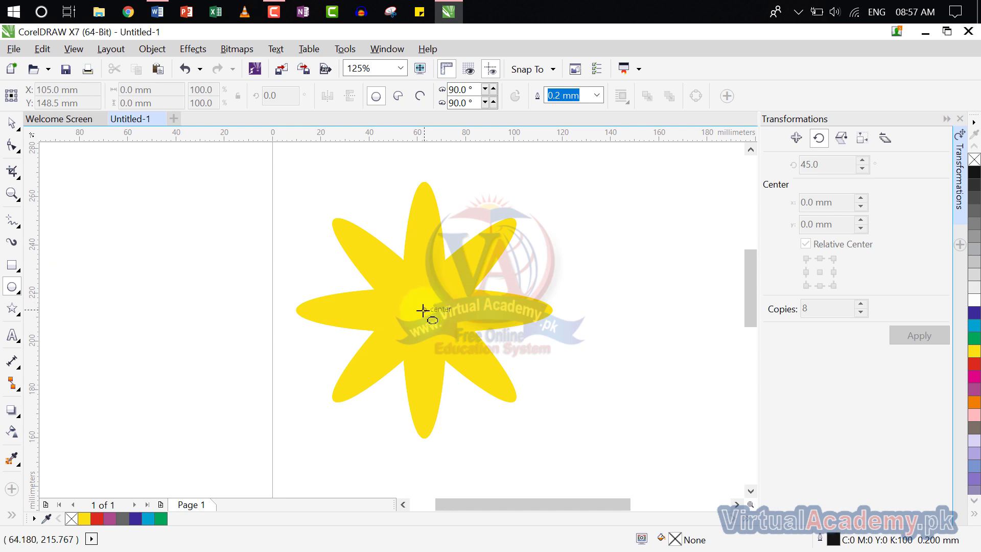
drag(424, 308, 423, 208)
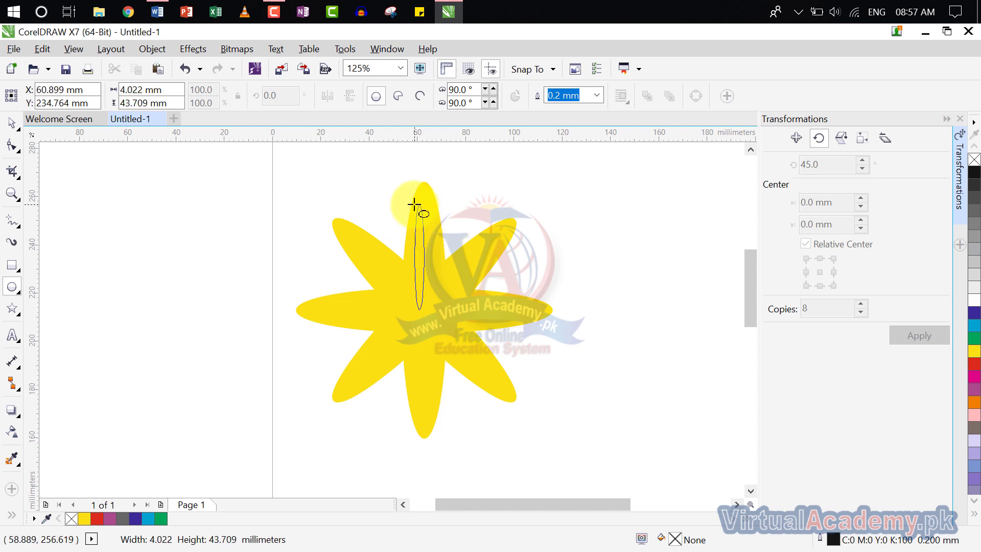
drag(410, 202, 411, 203)
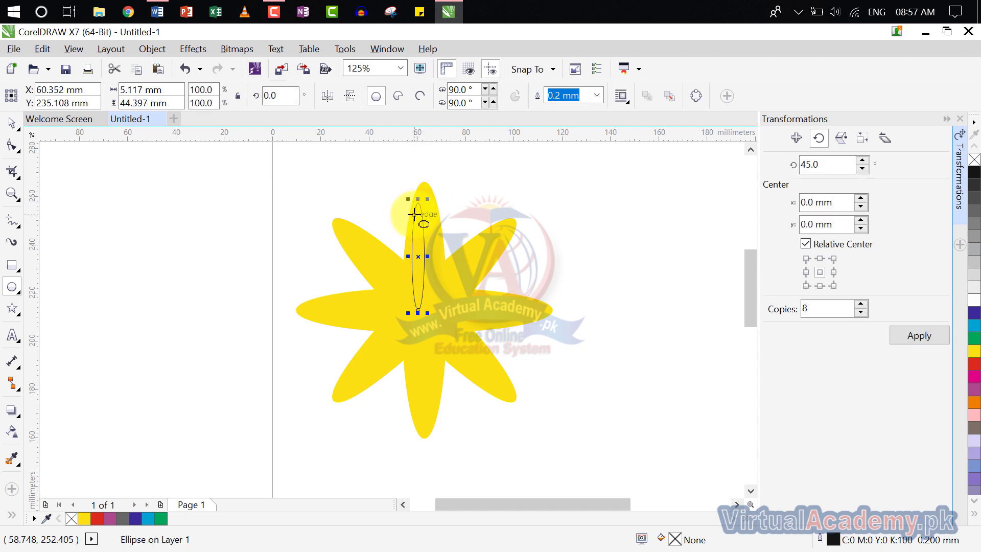
scroll(411, 203, up, 2)
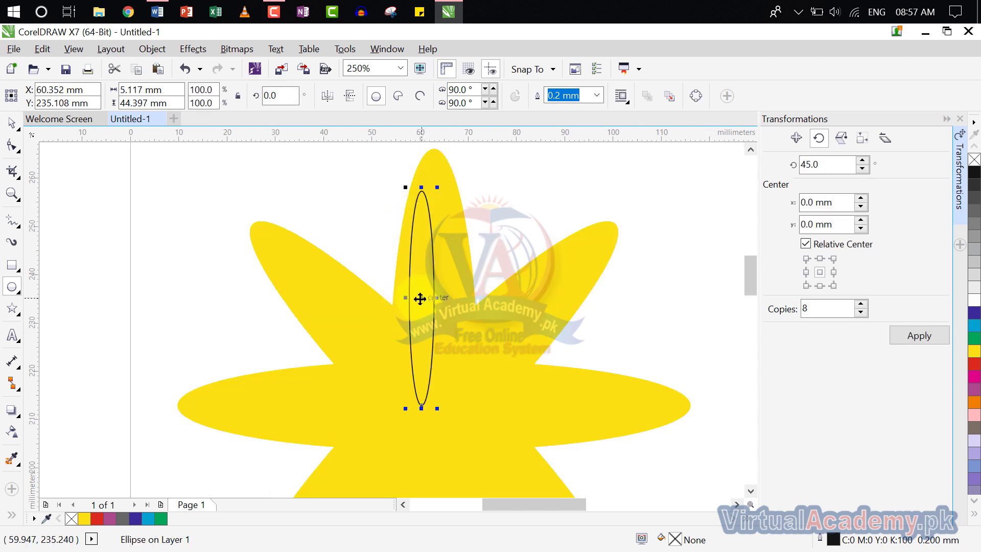
Move the narrow ellipse into the middle of the upper petal and fill it cyan
drag(421, 299, 432, 272)
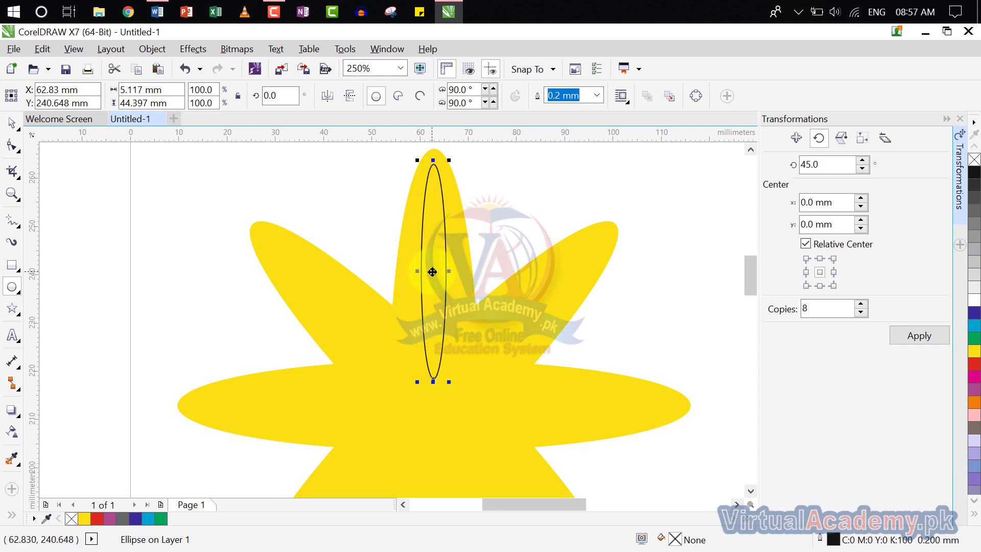
click(973, 329)
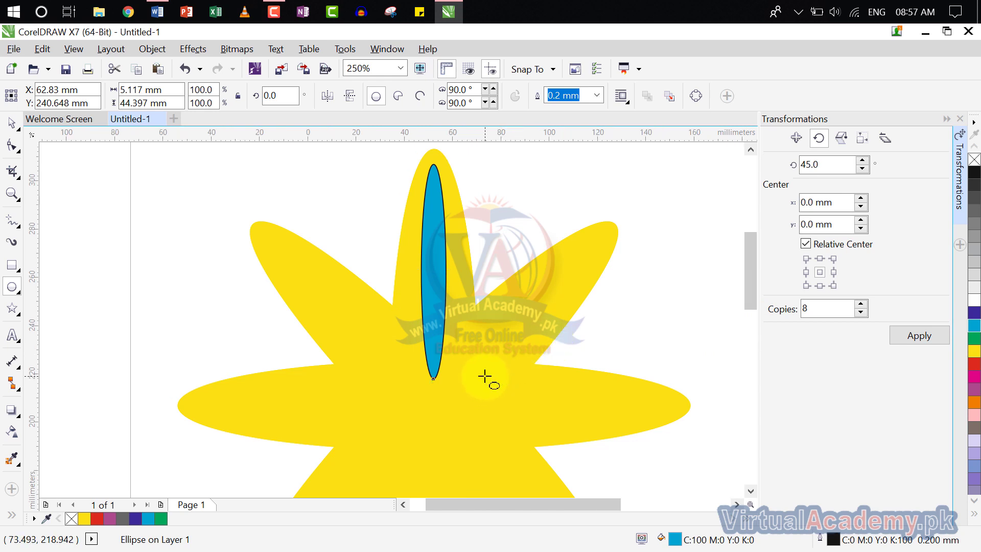
scroll(484, 377, down, 2)
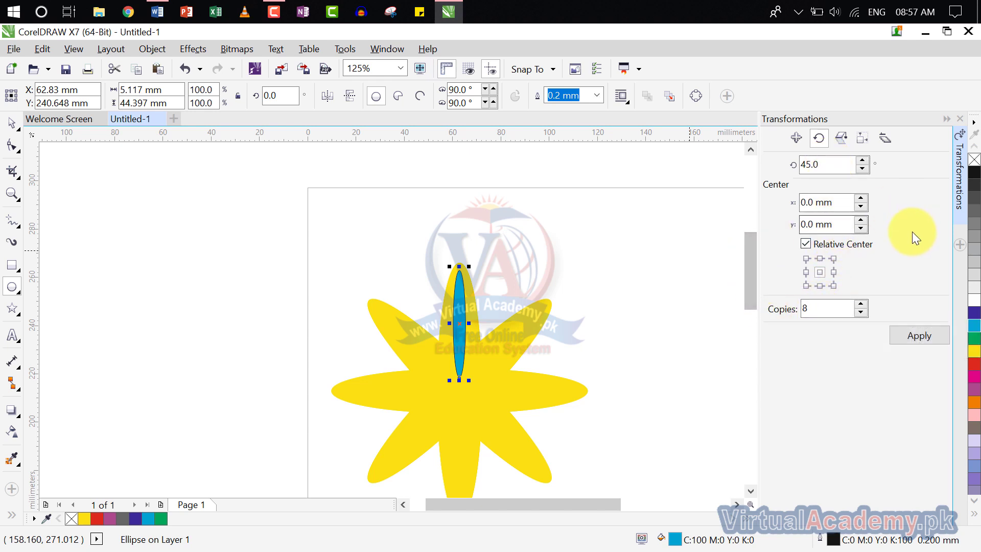
Try 8 copies of the cyan ellipse in 45° rotation steps about its own centre, and undo back to the ellipse as first drawn
click(925, 335)
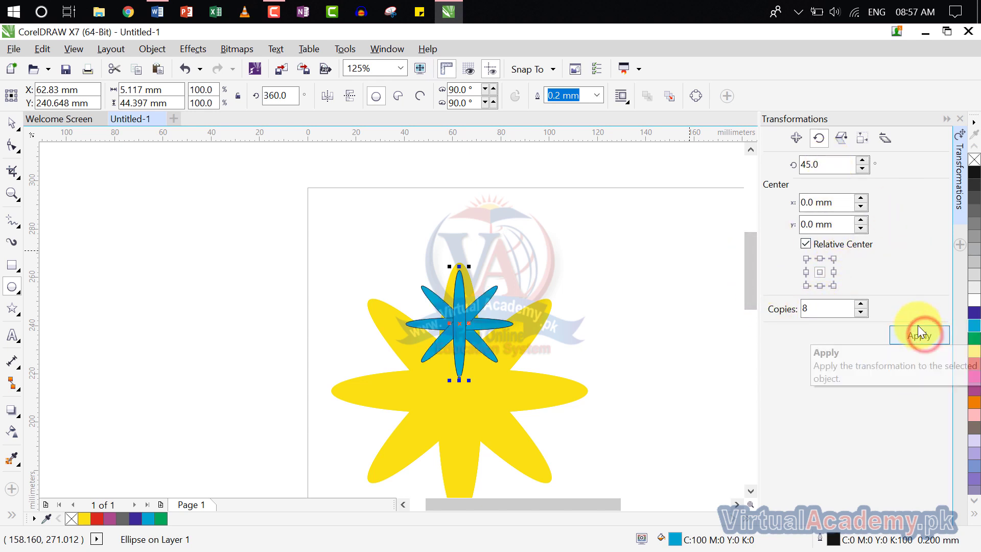
key(ctrl+z)
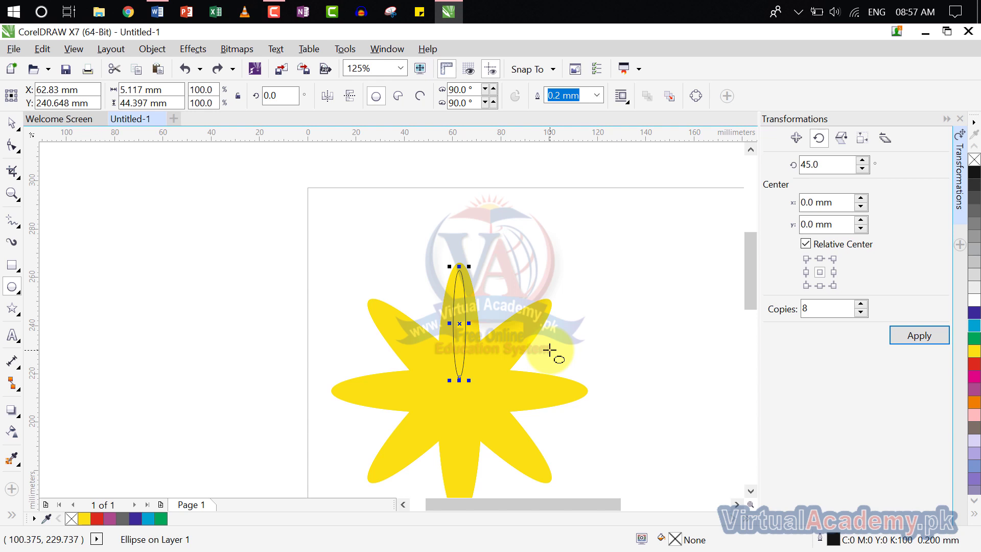
key(Left)
key(Down)
key(Down)
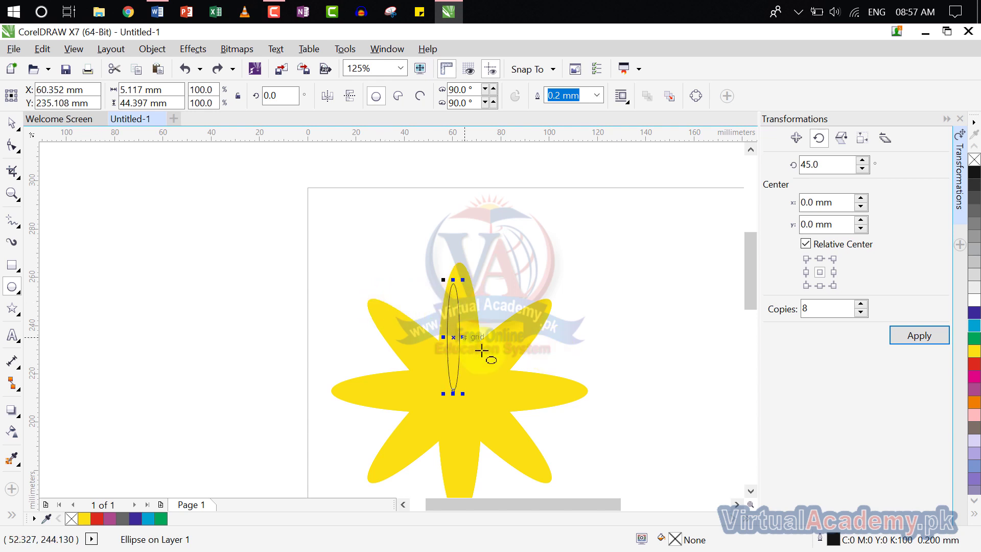
Move the narrow ellipse onto the upper petal's axis with its lower tip near the flower's centre, and slightly adjust its height
scroll(482, 351, up, 2)
drag(424, 322, 436, 313)
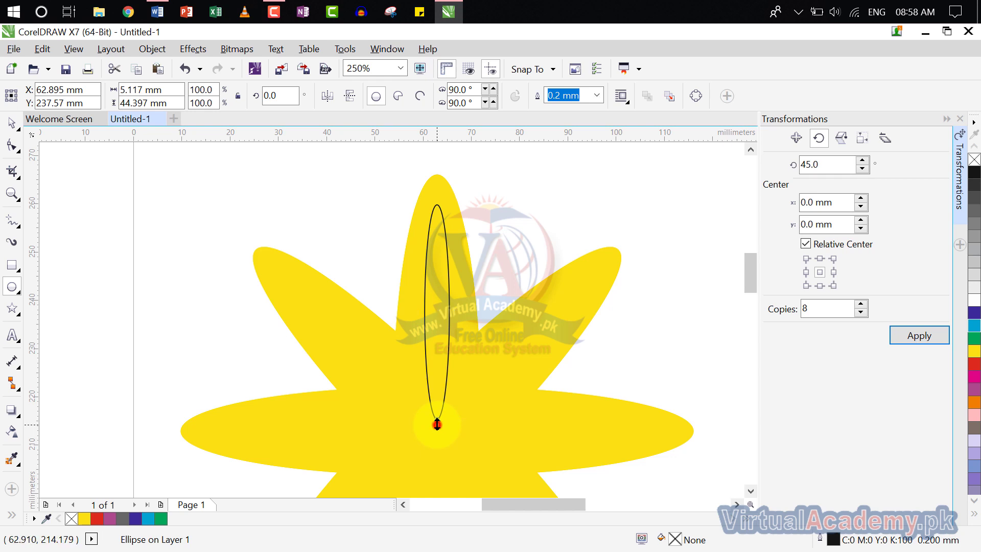
drag(433, 424, 468, 313)
scroll(455, 412, down, 2)
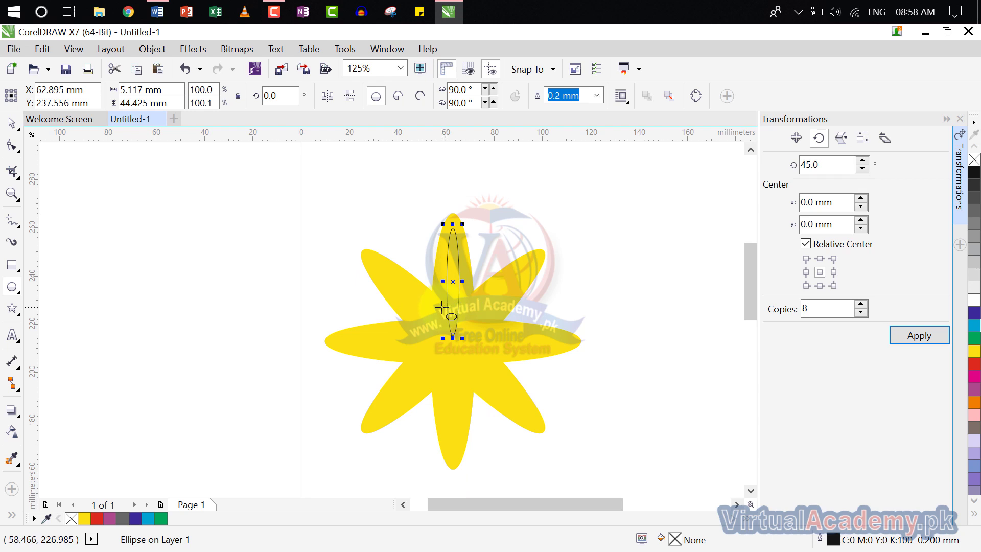
Try 8 copies of the unfilled narrow ellipse in 45° rotation steps about its bottom centre, and undo the copies
scroll(442, 306, up, 2)
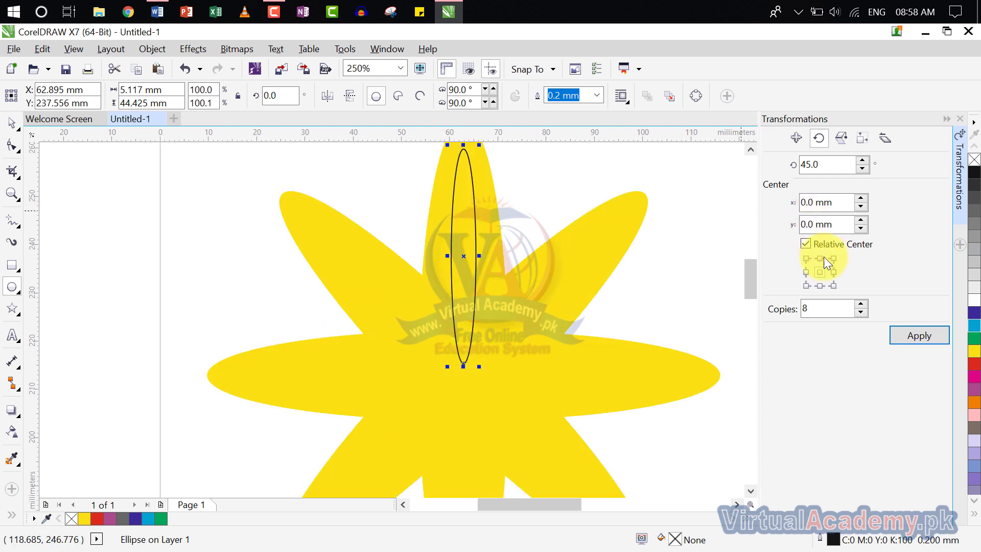
click(820, 286)
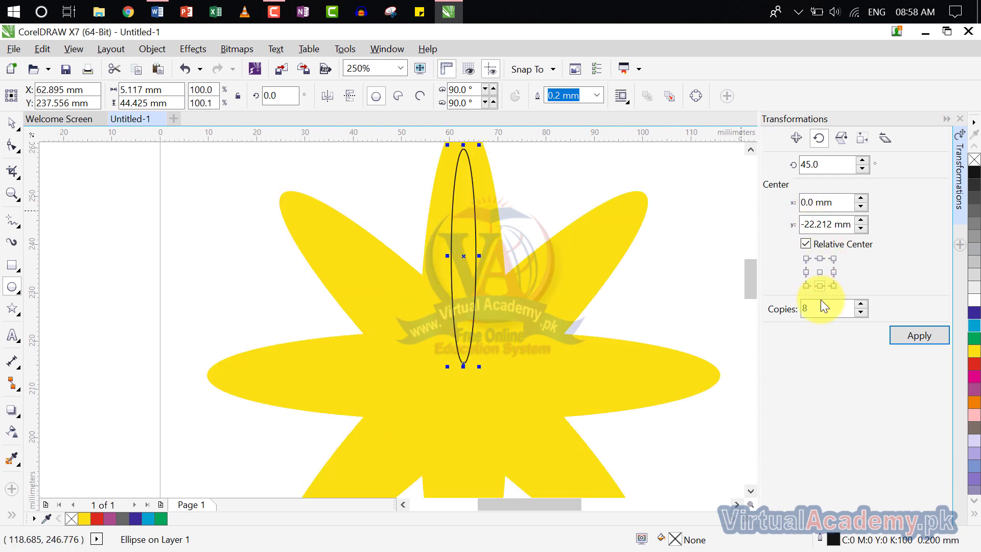
click(911, 334)
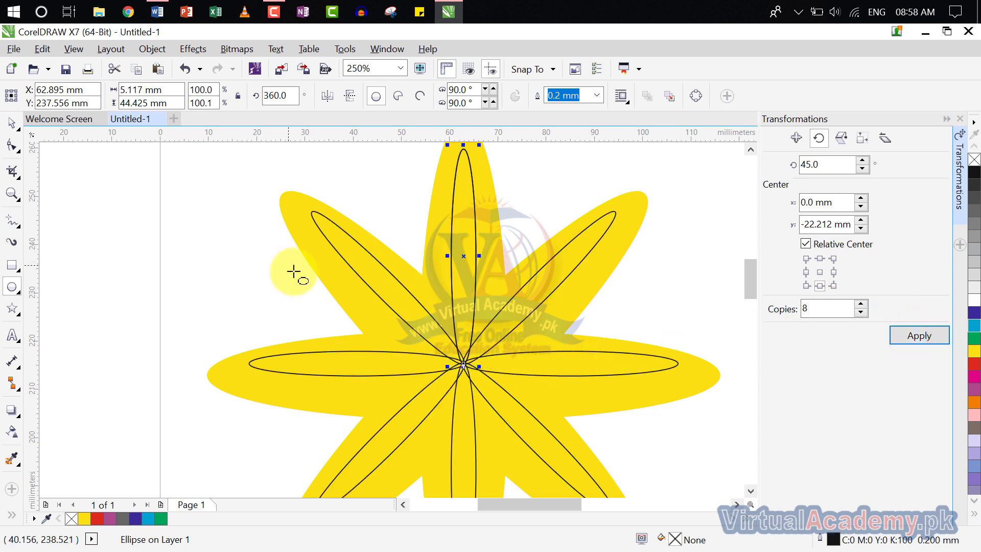
scroll(378, 262, down, 1)
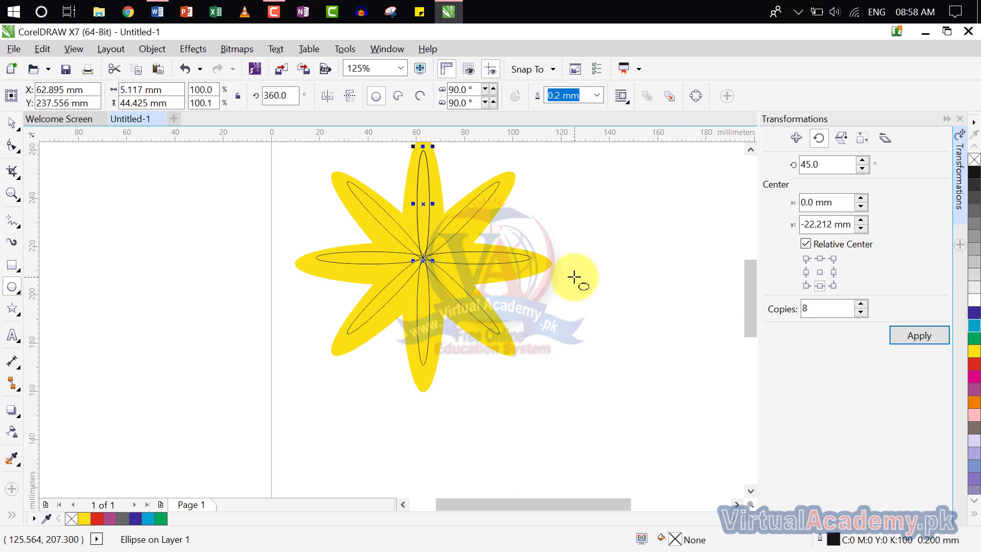
key(ctrl+z)
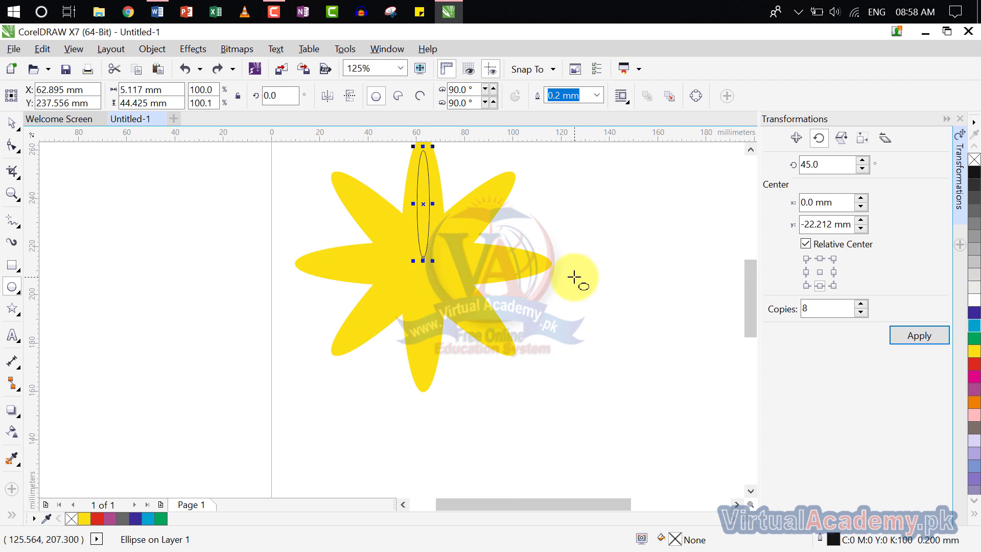
Fill the narrow ellipse green and make 8 copies of it in 45° rotation steps about its bottom centre
click(975, 351)
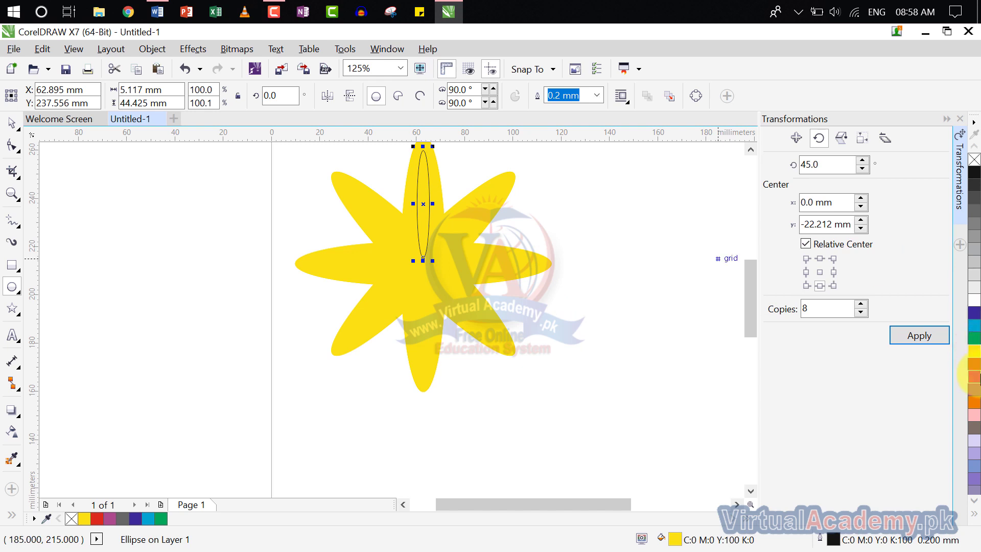
click(974, 340)
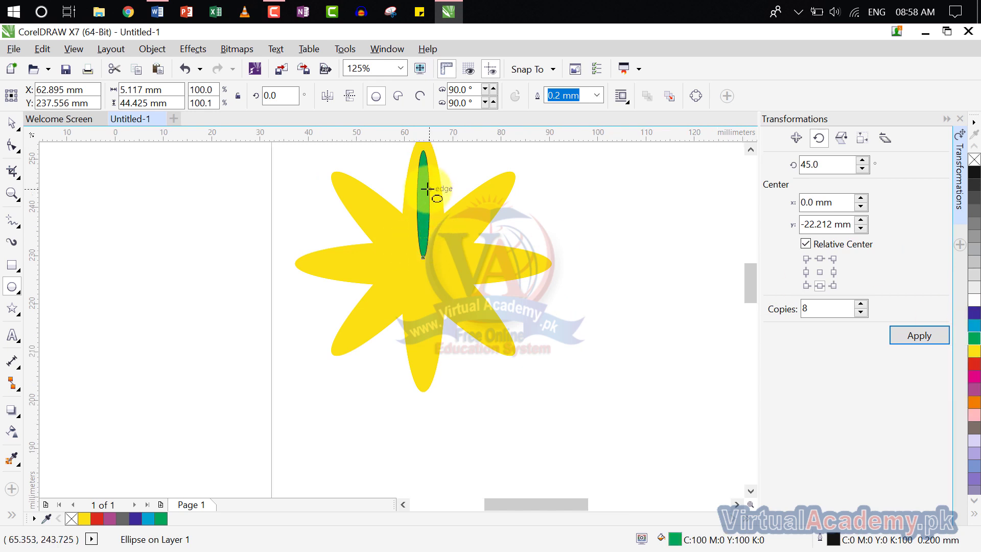
scroll(432, 193, up, 2)
scroll(431, 193, down, 2)
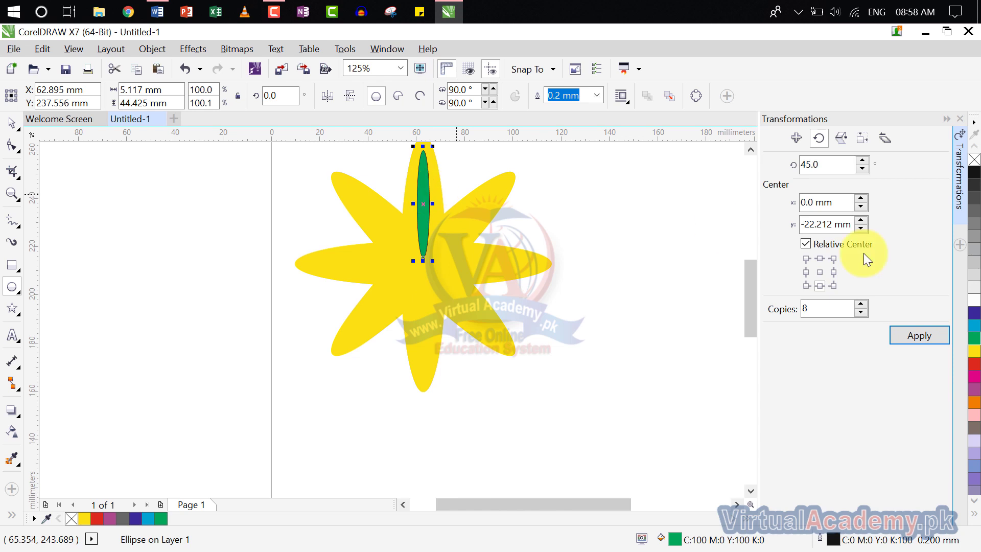
click(820, 285)
click(935, 335)
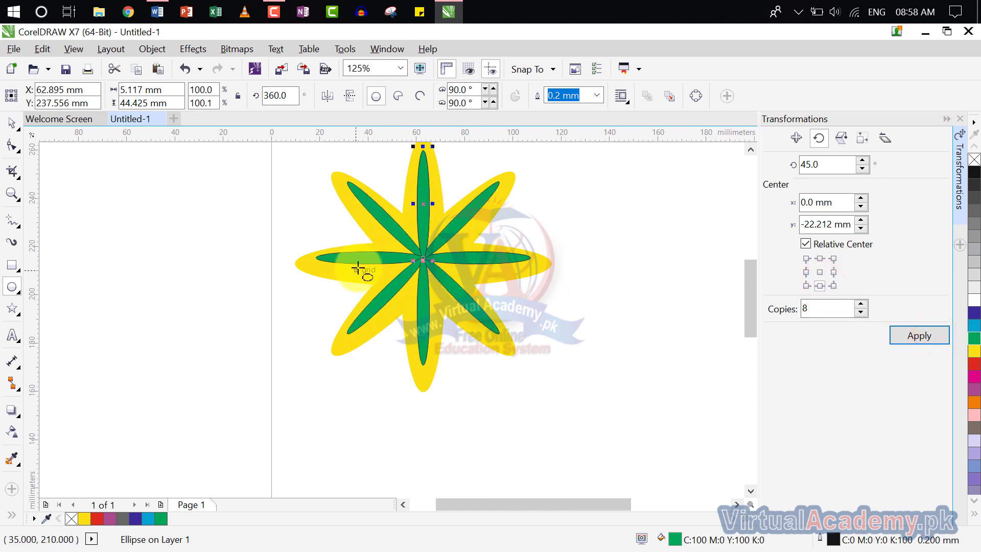
click(676, 247)
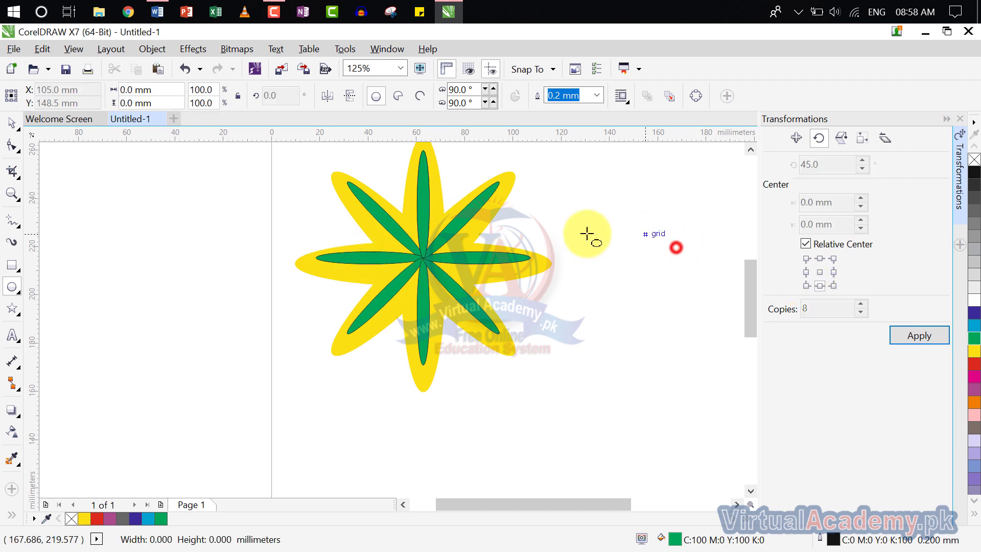
Select all yellow and green petals of the flower and remove their outlines
scroll(586, 234, down, 1)
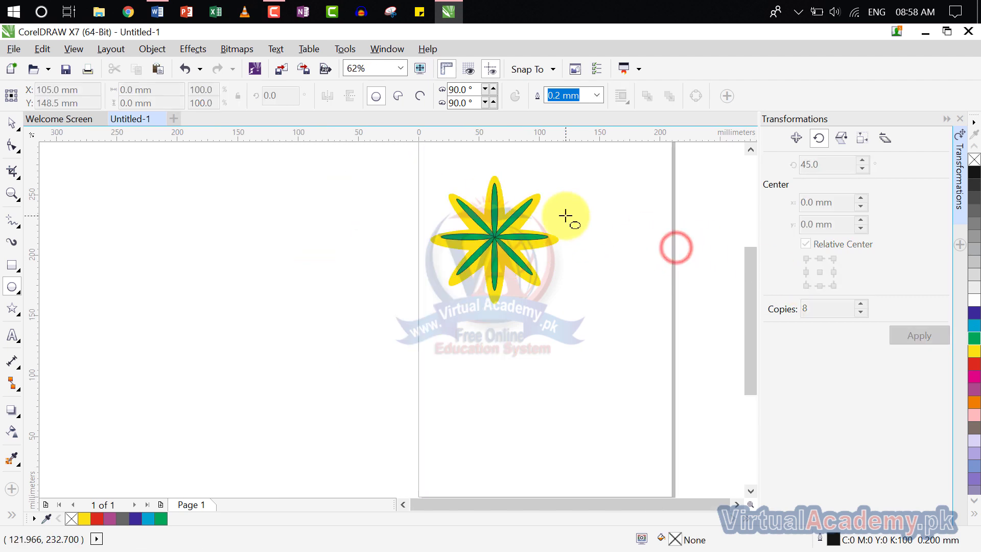
click(6, 126)
drag(591, 193, 341, 367)
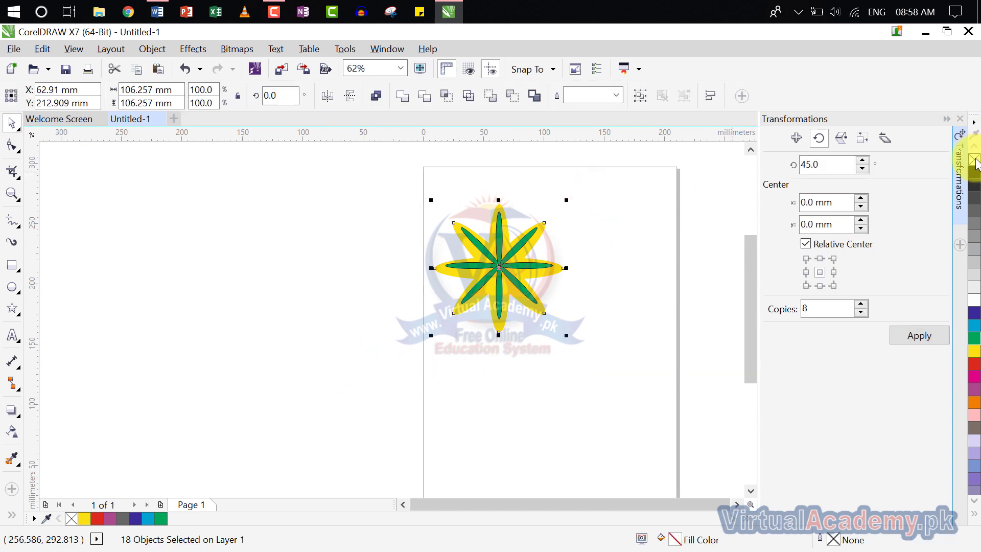
scroll(510, 237, up, 5)
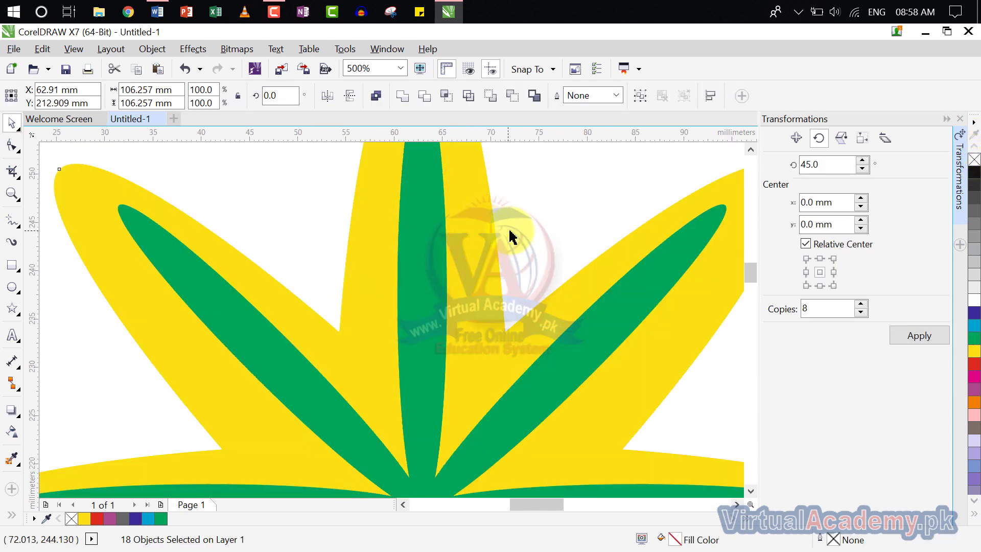
scroll(507, 228, down, 3)
click(636, 264)
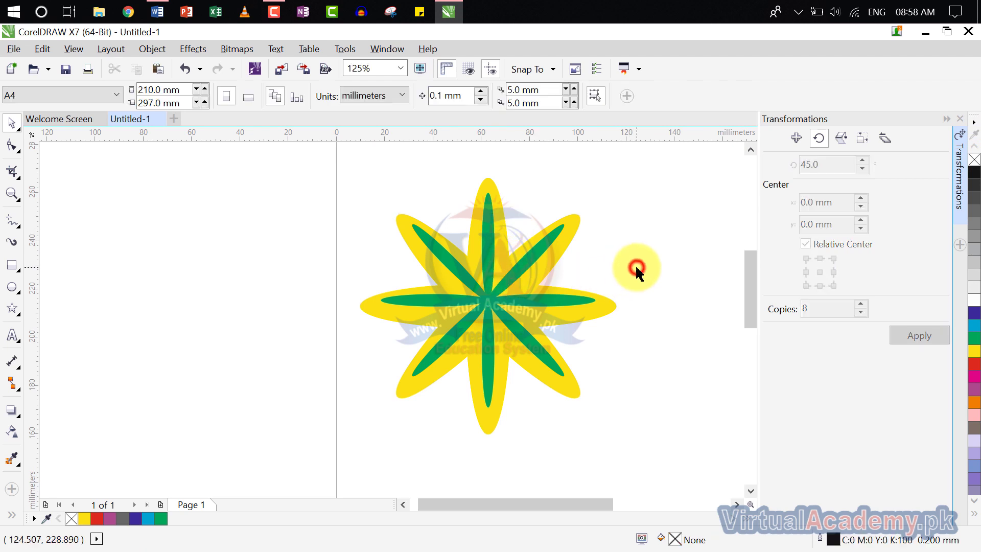
Draw an ellipse about 29 mm wide and 7 mm high between the upper-right and right petals, and rotate it about 30°
scroll(557, 280, up, 2)
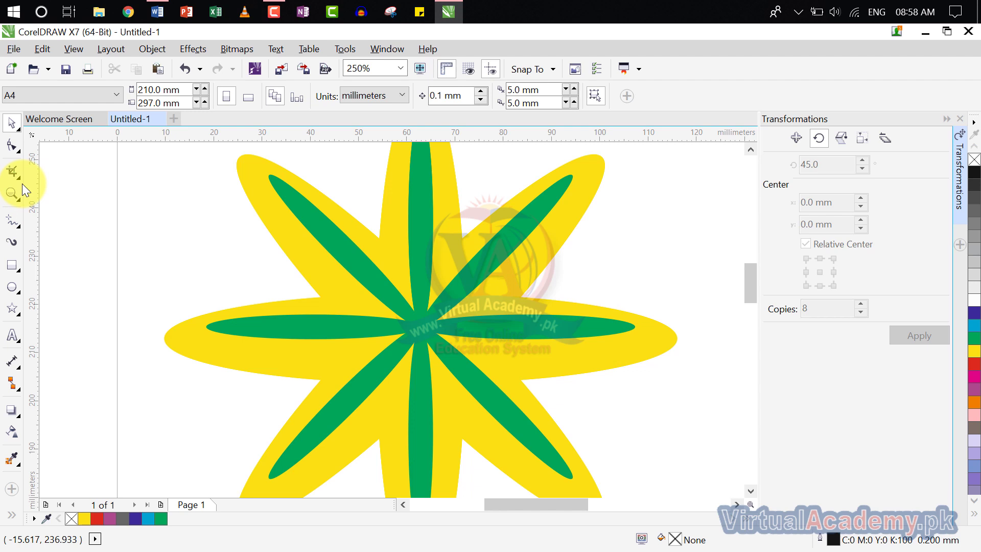
click(16, 287)
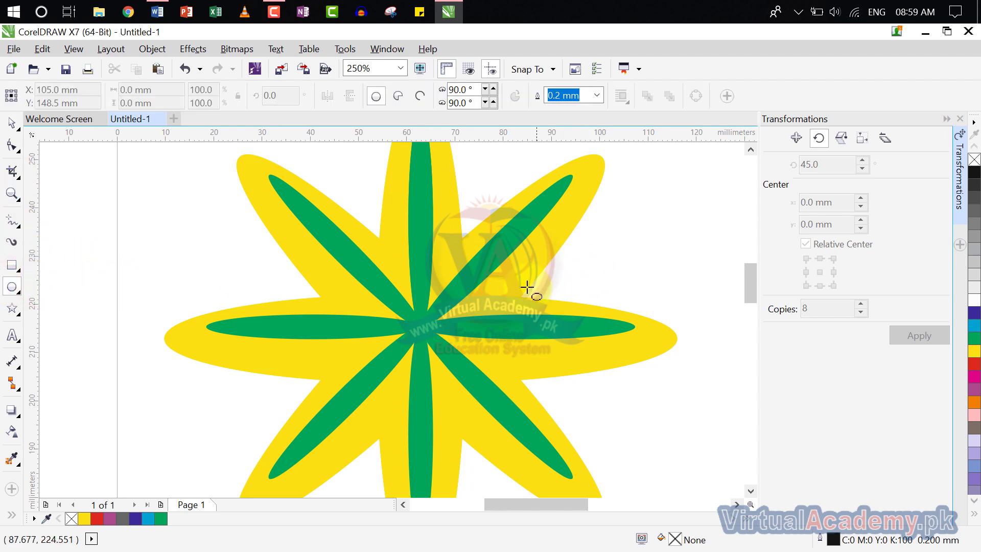
drag(521, 295, 662, 261)
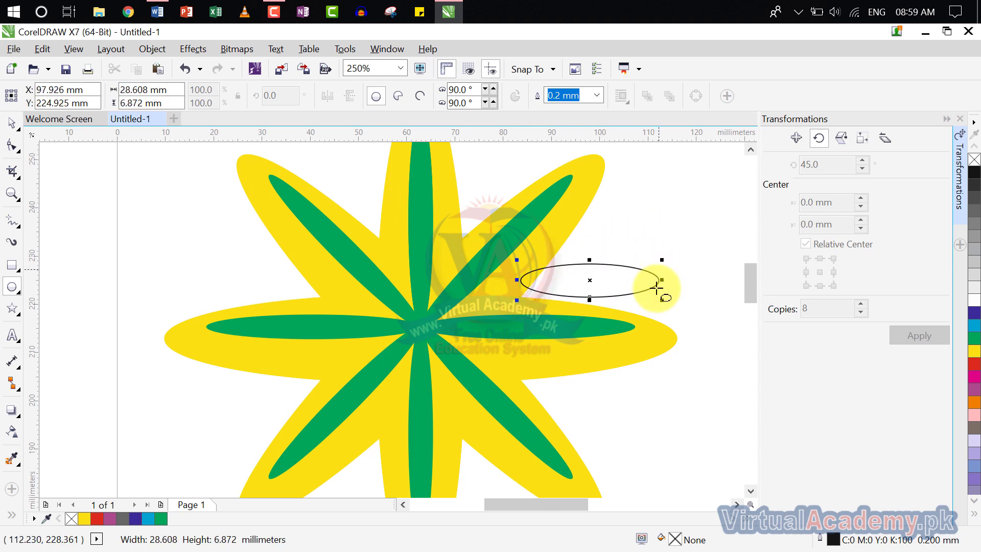
click(590, 280)
drag(663, 260, 631, 238)
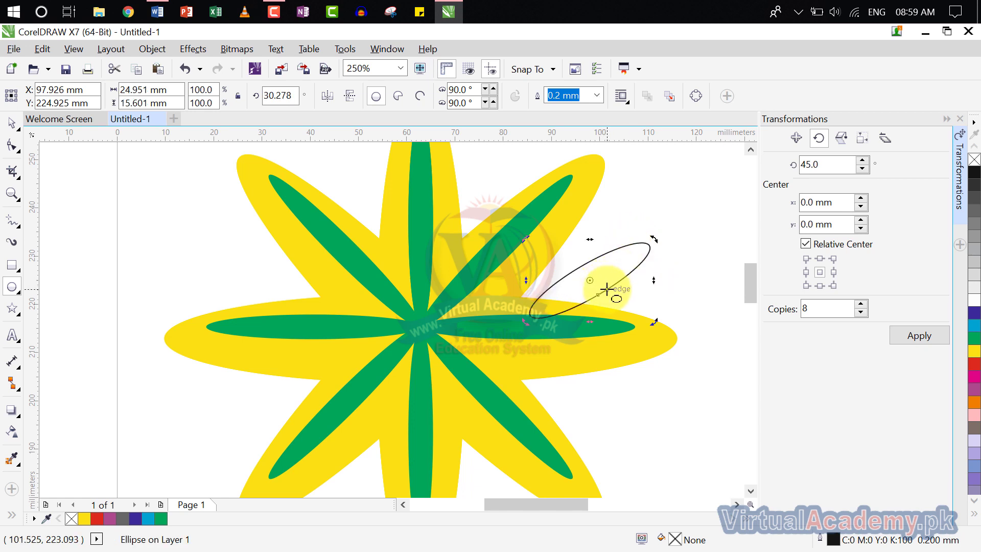
click(681, 267)
click(632, 274)
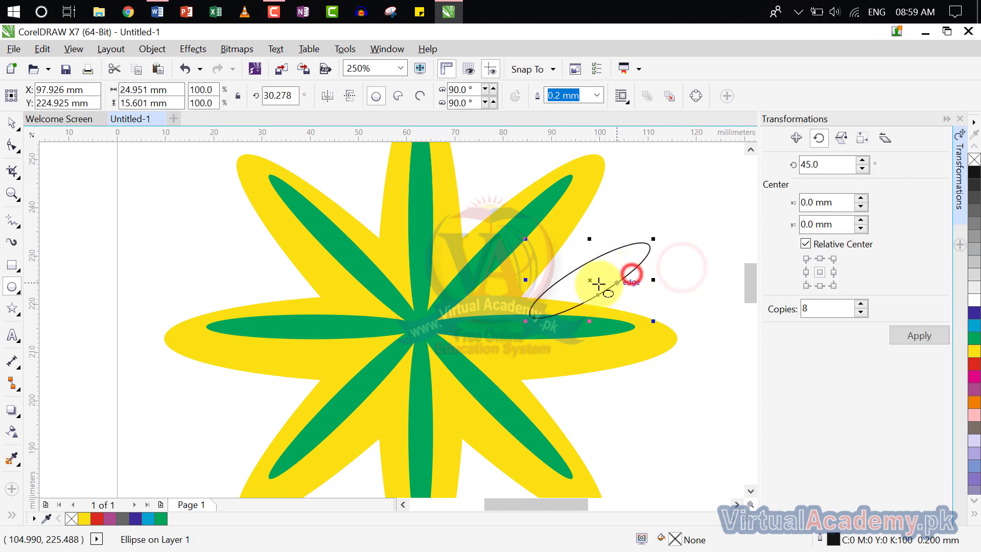
Enlarge the tilted ellipse to about 34 mm wide and 27 mm high, and shift it into the gap between the two petals
drag(585, 281, 579, 268)
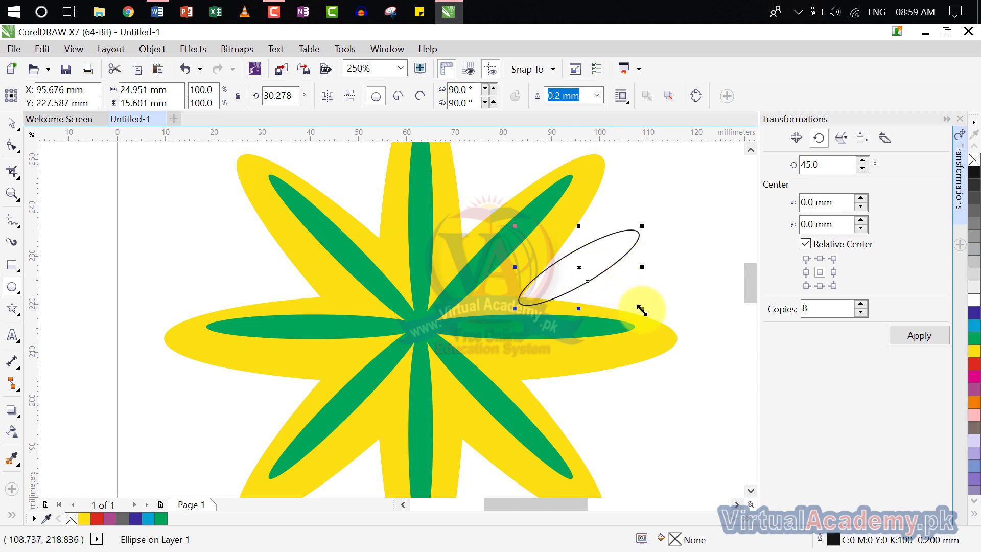
drag(642, 310, 686, 336)
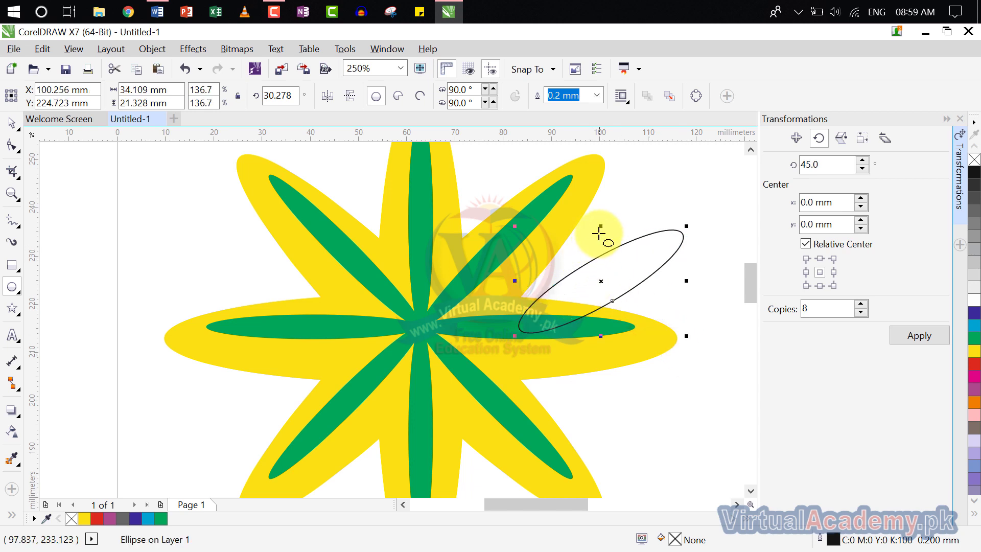
click(602, 281)
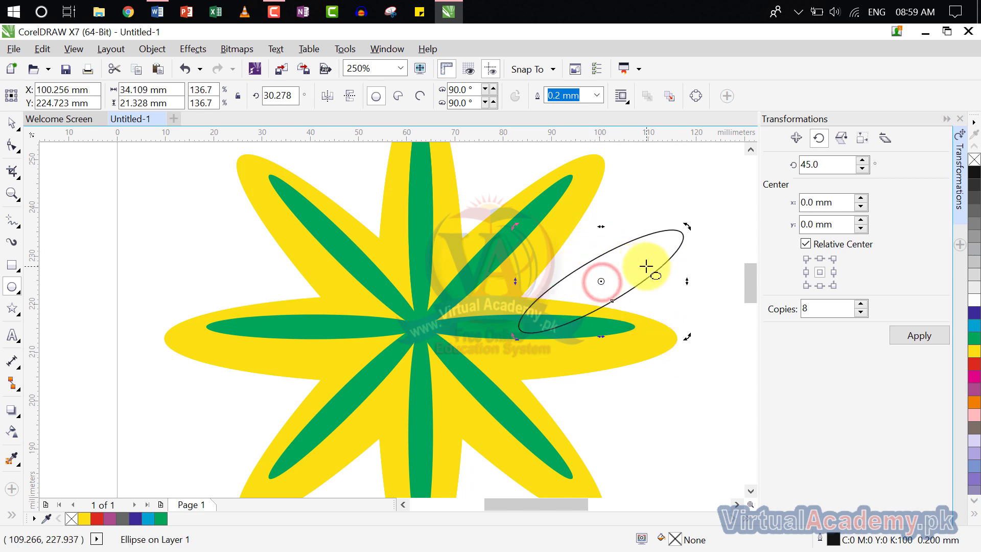
click(687, 276)
click(621, 295)
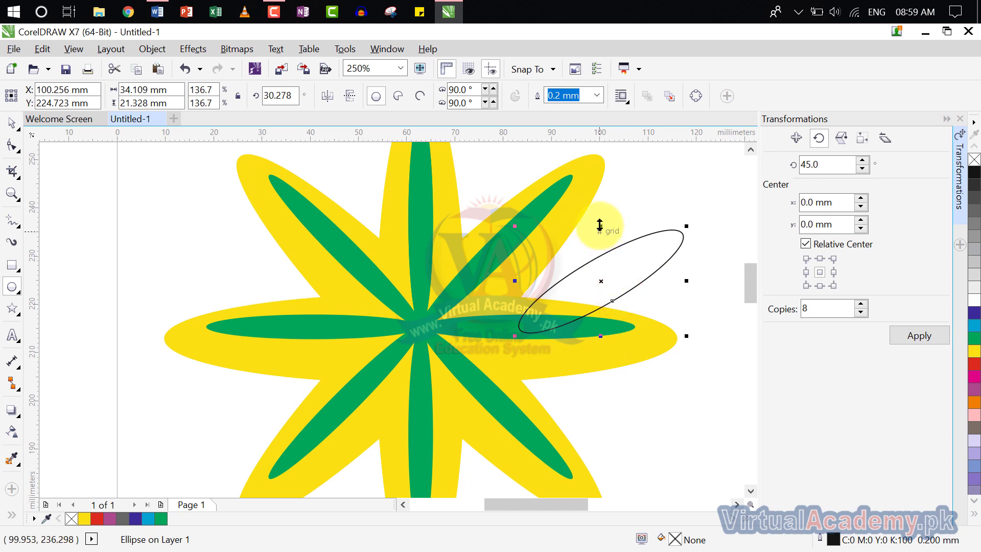
drag(594, 221, 559, 194)
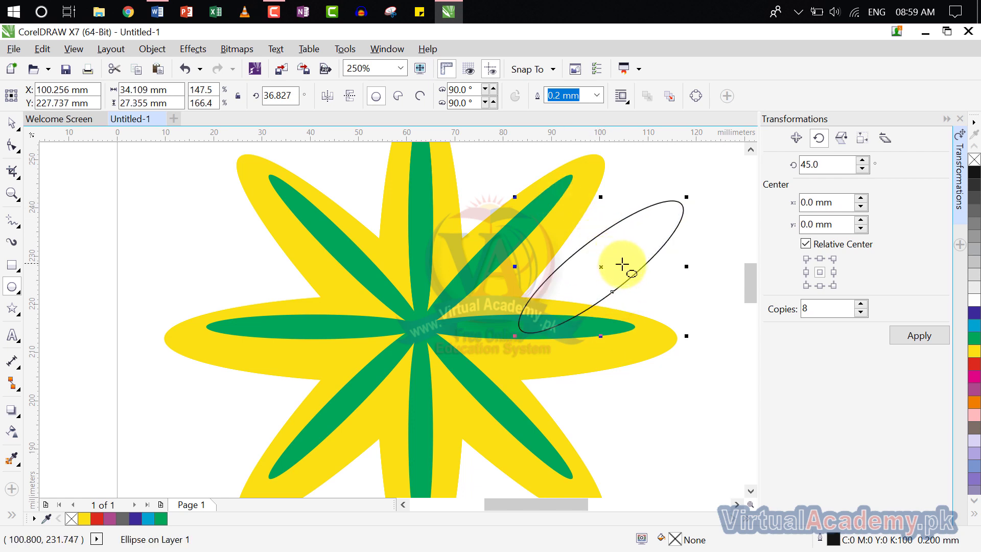
drag(602, 266, 574, 268)
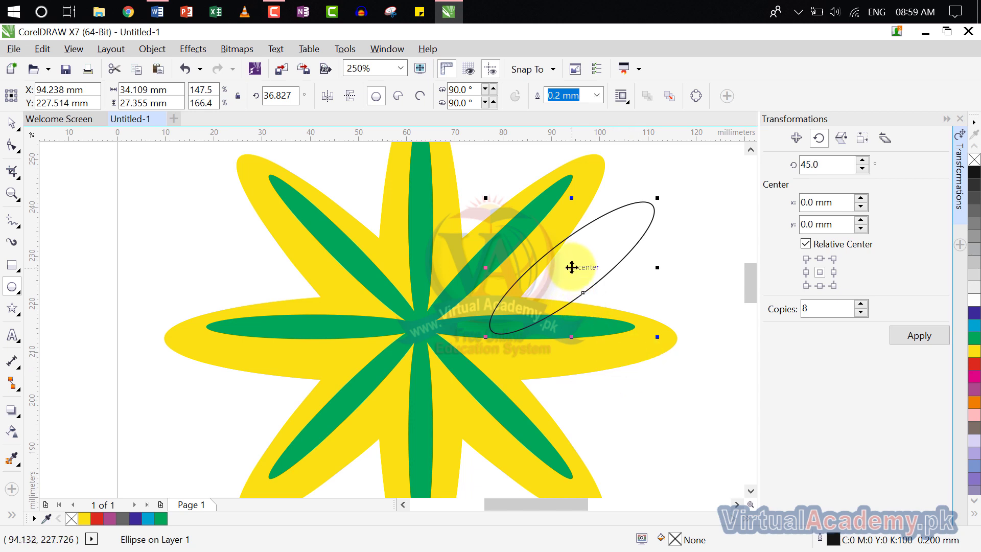
Fill the tilted ellipse red and move it clear of the flower to the upper right
click(975, 238)
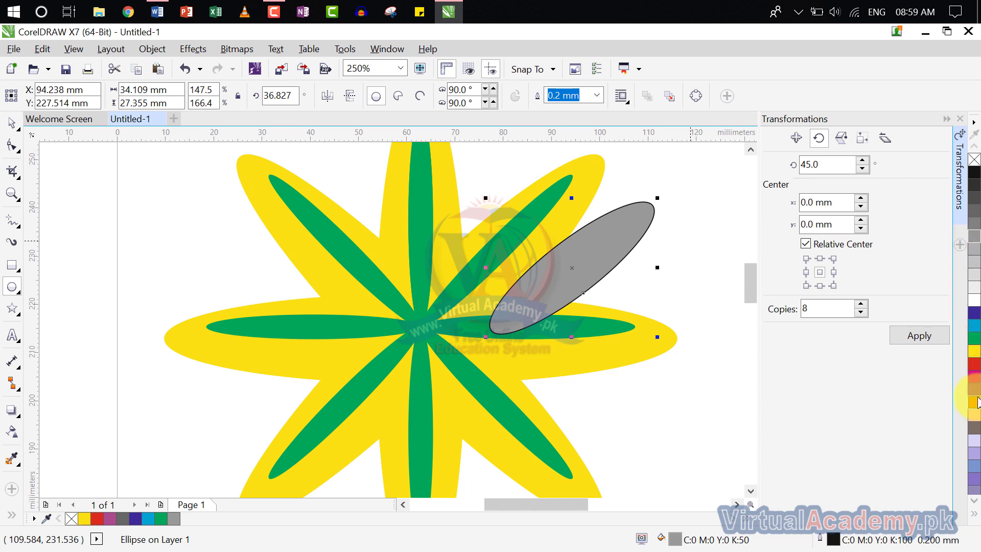
click(976, 373)
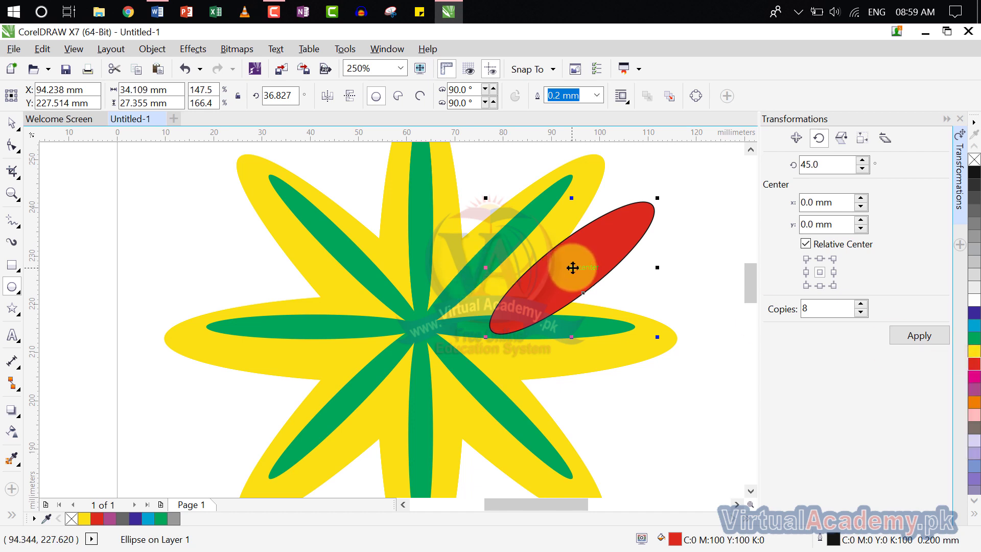
drag(572, 268, 685, 217)
scroll(582, 240, right, 3)
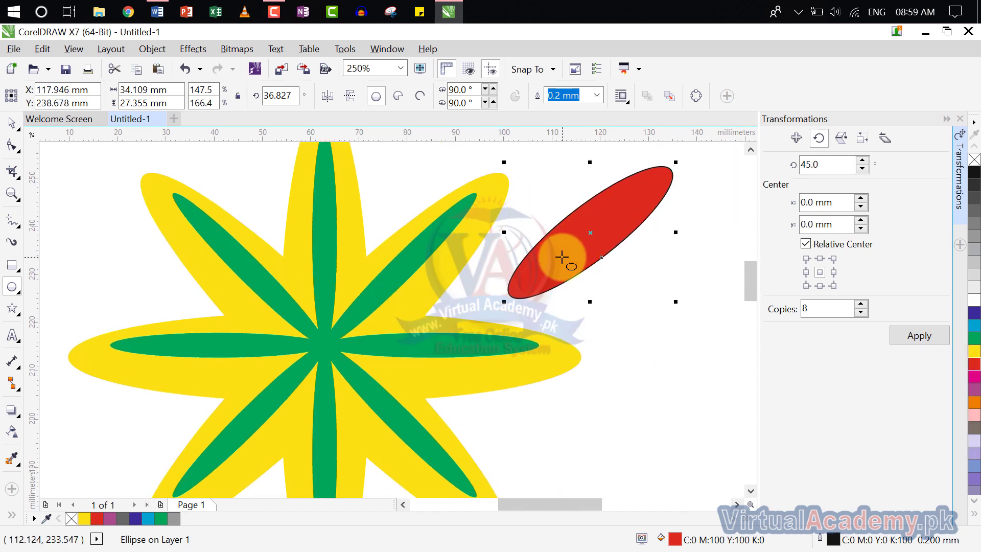
scroll(536, 258, down, 5)
scroll(564, 262, up, 3)
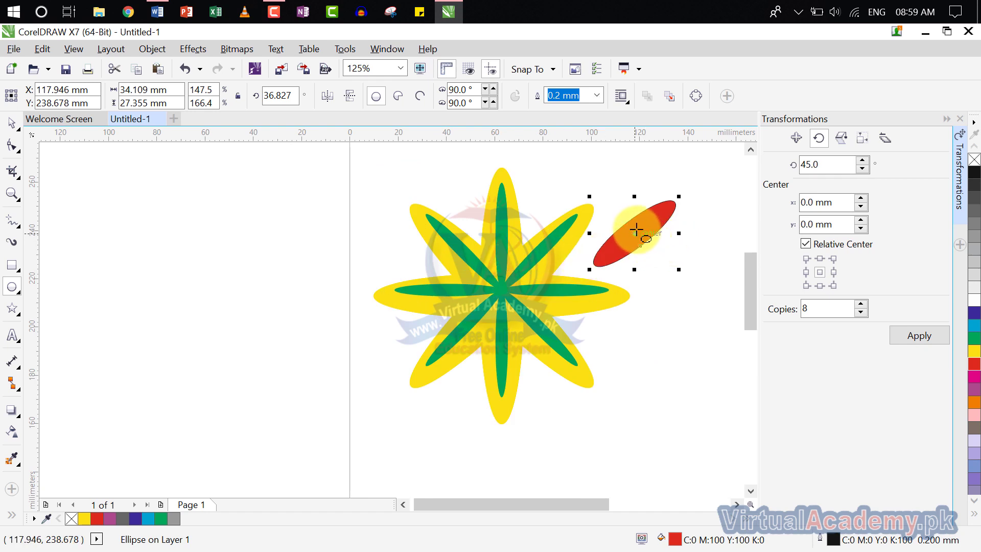
drag(636, 229, 682, 200)
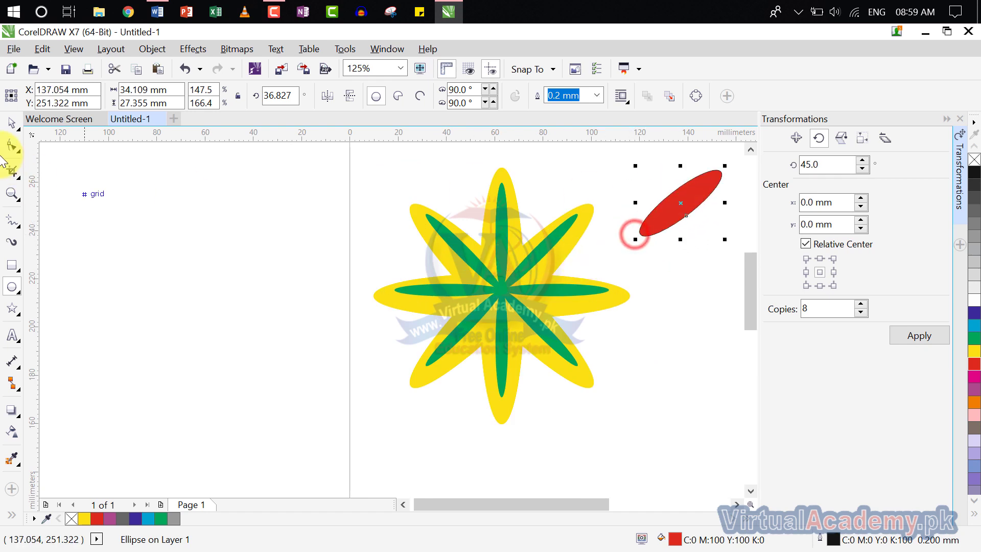
Select all yellow and green petals of the flower, leaving out the red ellipse
click(6, 127)
drag(619, 157, 357, 437)
drag(663, 162, 354, 449)
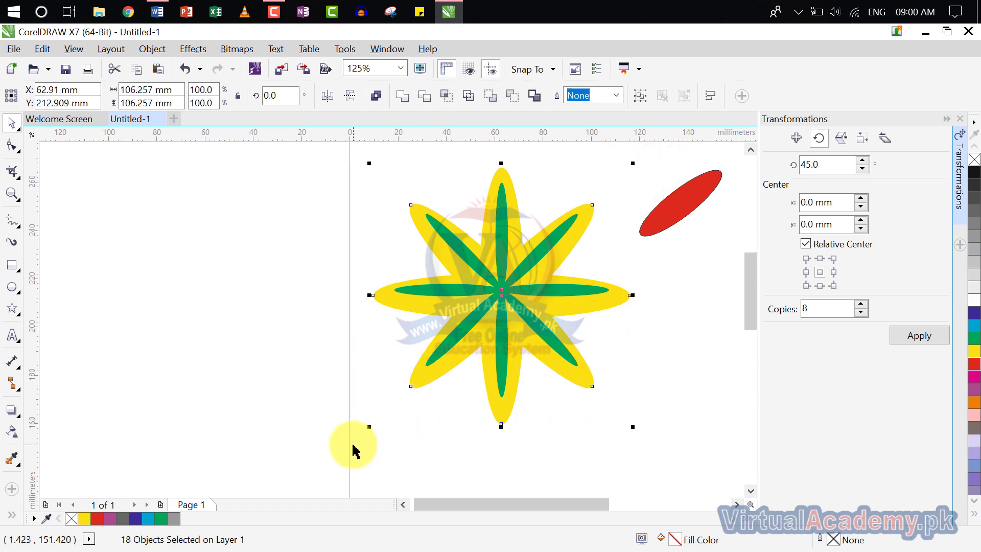
click(481, 307)
Move the red ellipse back between the upper-right and right petals and order it back one, behind the flower
click(681, 208)
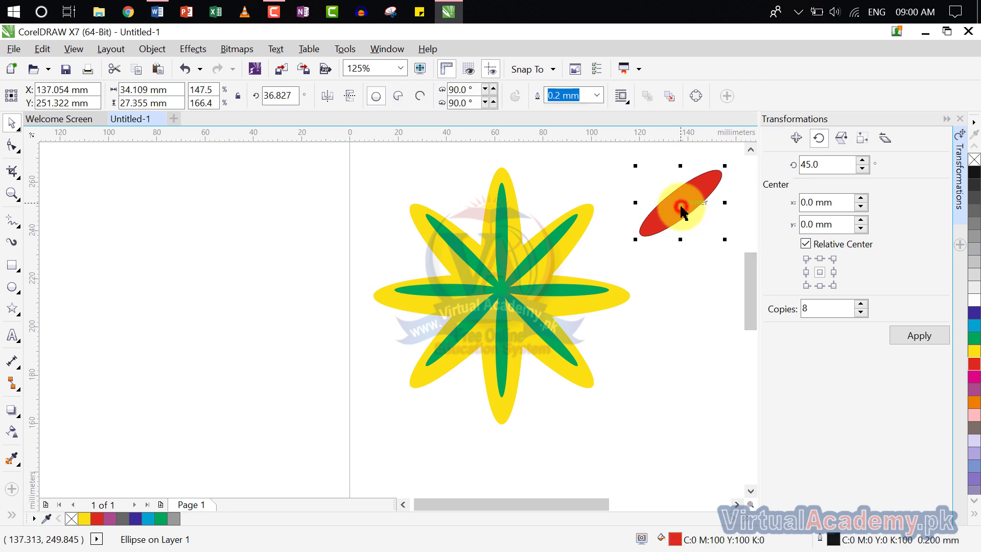
click(682, 207)
drag(651, 230, 576, 255)
scroll(576, 255, up, 4)
right_click(577, 255)
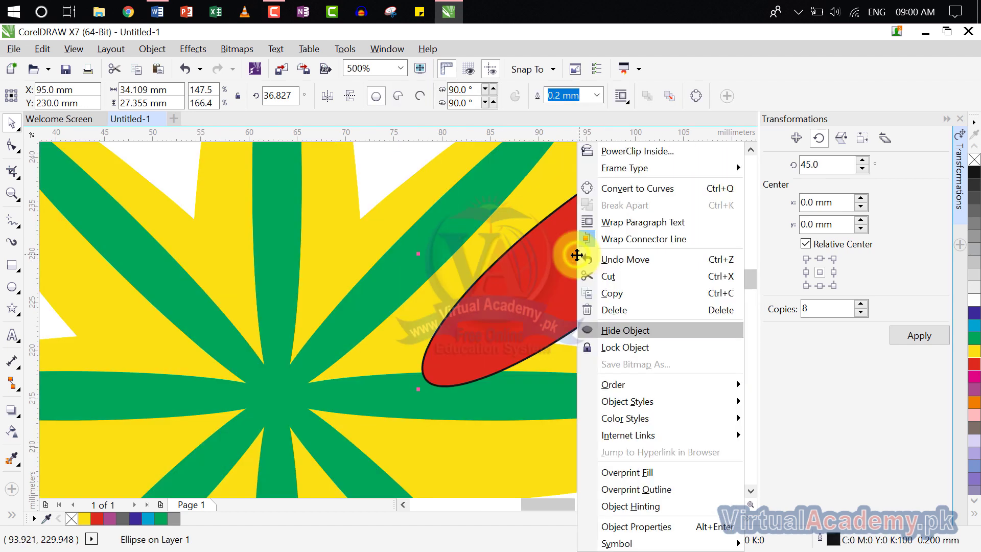
mouse_move(668, 385)
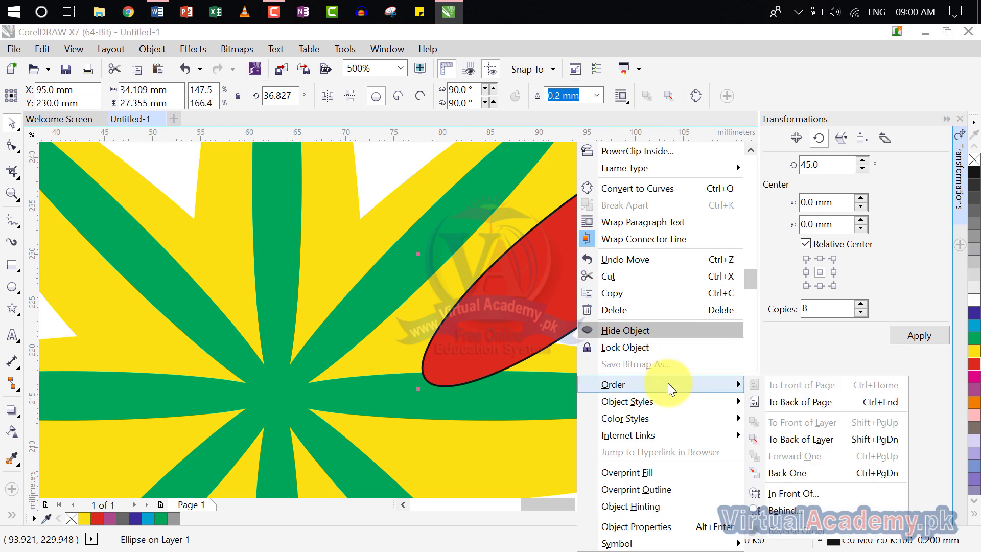
click(816, 469)
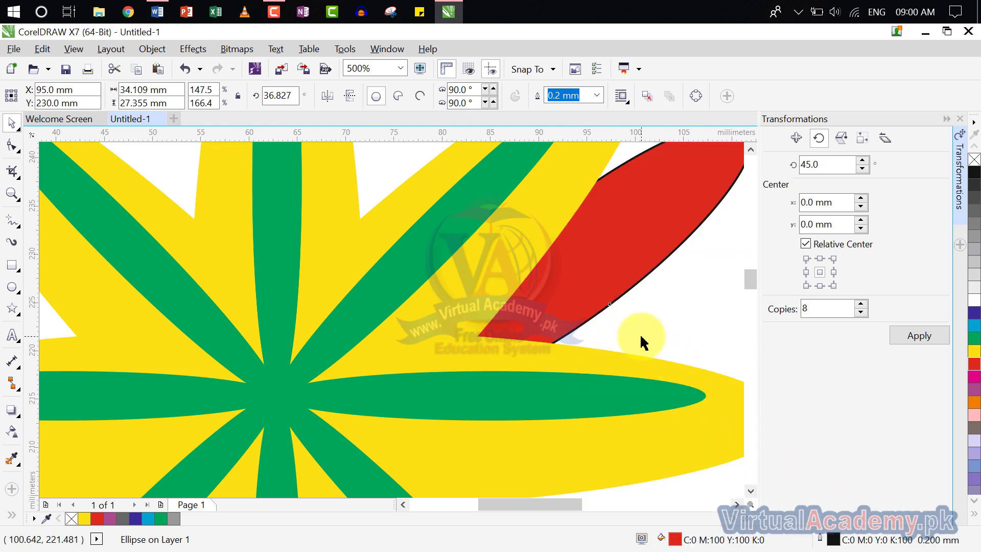
Nudge the red ellipse about 2 mm lower in the gap between the upper-right and right petals
scroll(643, 342, down, 2)
drag(587, 259, 589, 267)
click(588, 268)
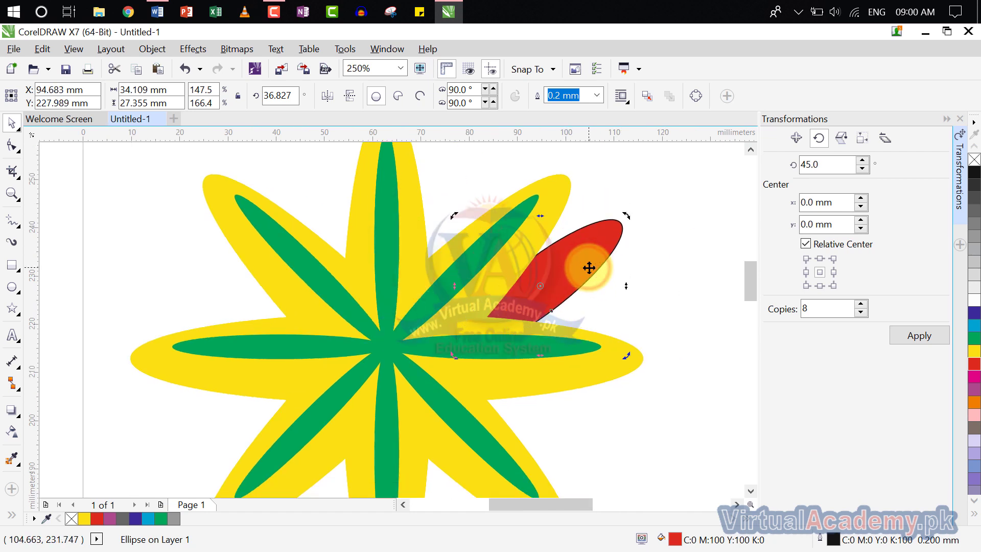
Move the red ellipse's rotation center near the flower's middle, about -25.5 mm, -14.4 mm, and apply 8 copies at 45°
click(589, 267)
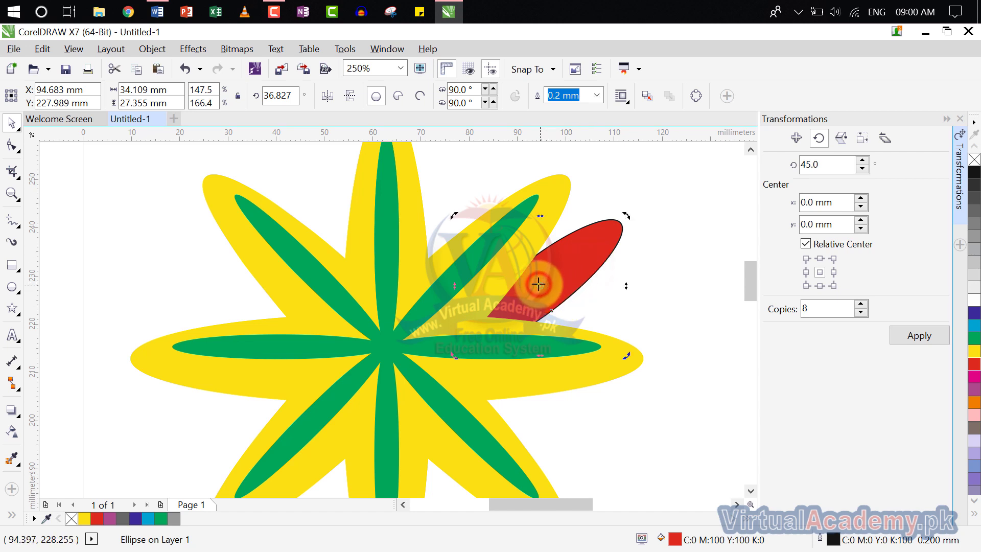
mouse_move(538, 284)
mouse_down()
mouse_move(497, 321)
mouse_move(391, 355)
mouse_up()
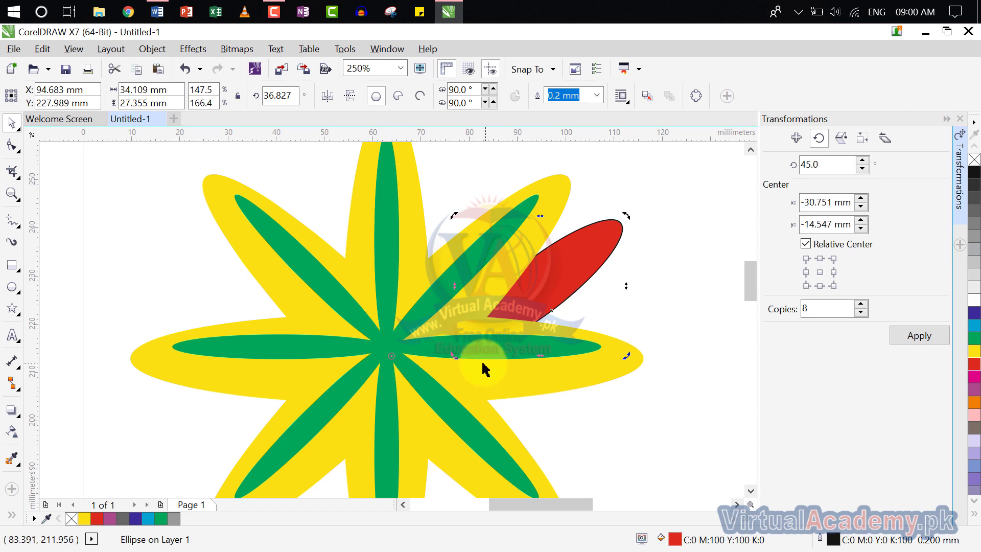
click(819, 272)
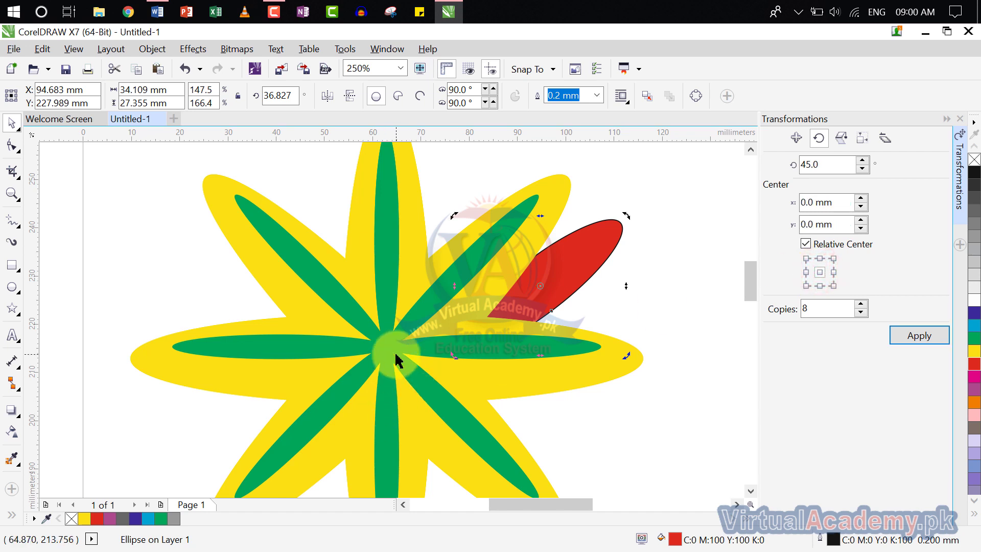
drag(559, 280, 417, 354)
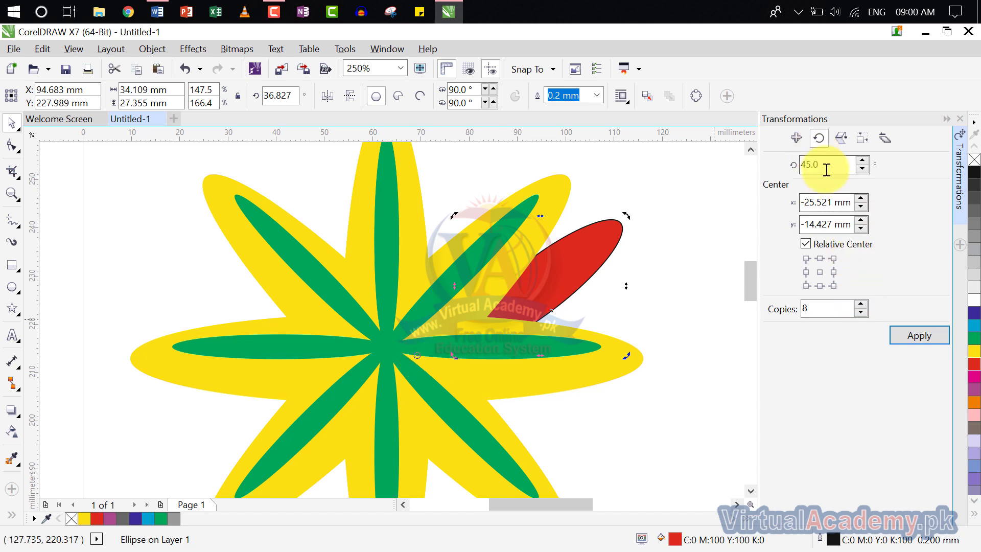
click(927, 335)
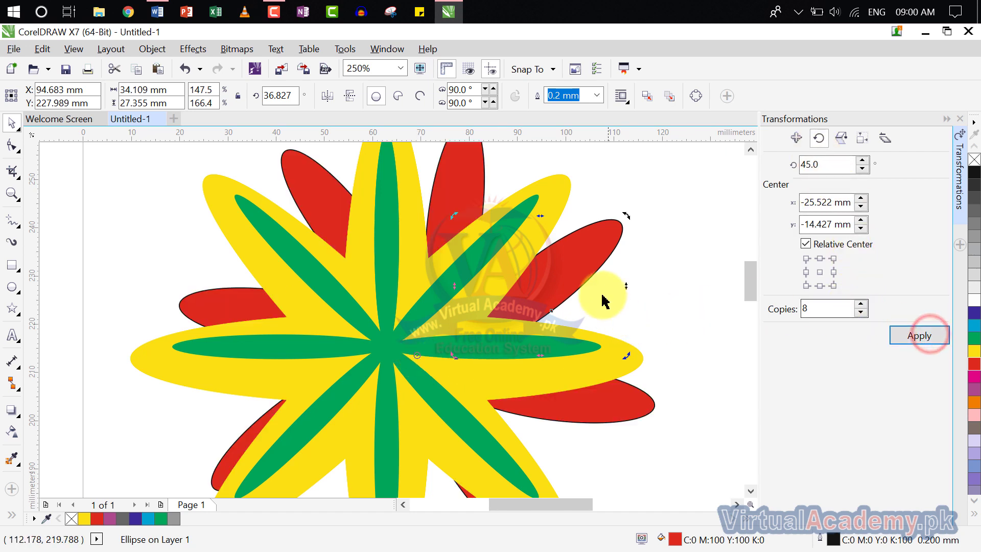
scroll(600, 299, down, 3)
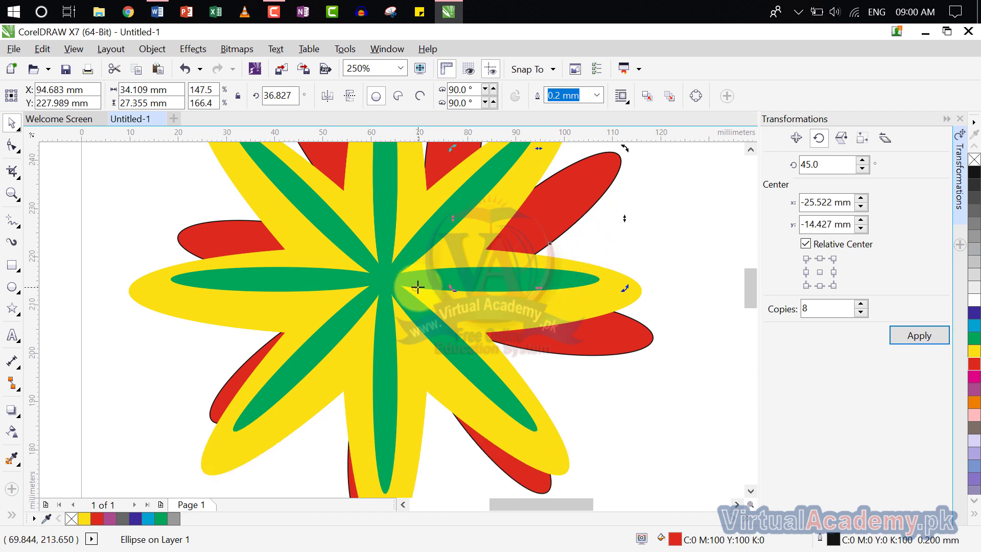
Move the group of yellow and green petals about 105 mm to the right, off the red petals
key(ctrl+a)
key(ctrl+g)
scroll(405, 277, down, 2)
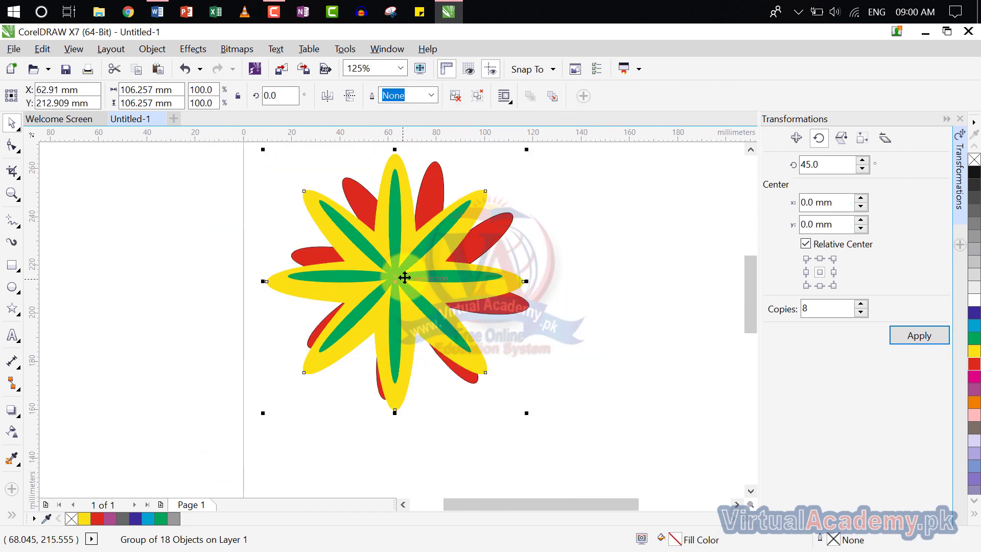
drag(405, 277, 657, 275)
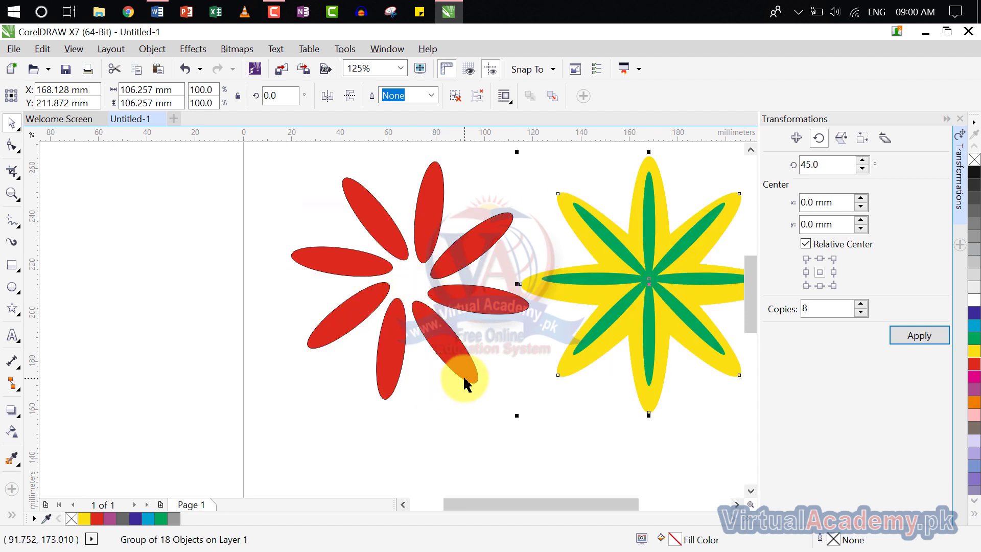
Move the leftmost red petal away from the ring onto the empty area left of the page
drag(464, 383, 618, 375)
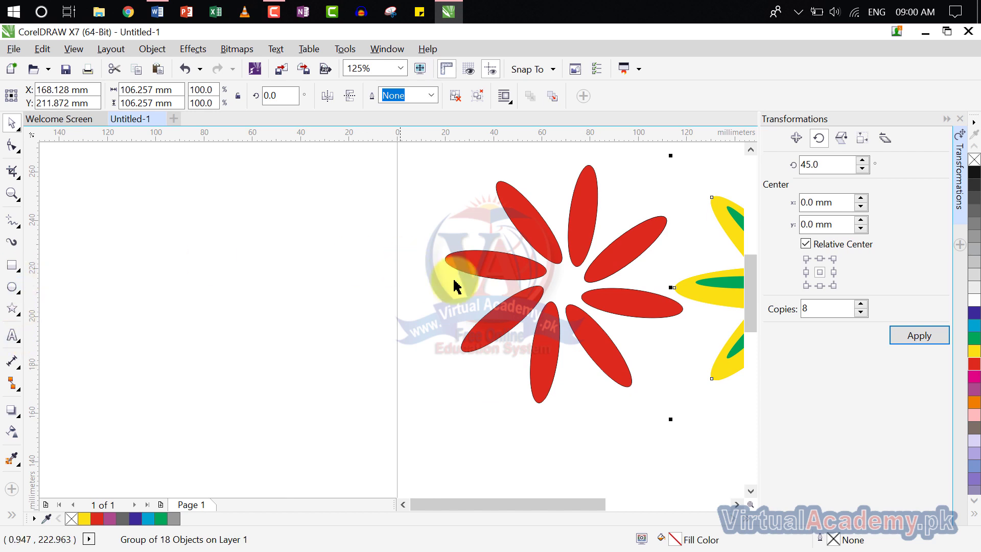
click(480, 271)
drag(487, 270, 191, 254)
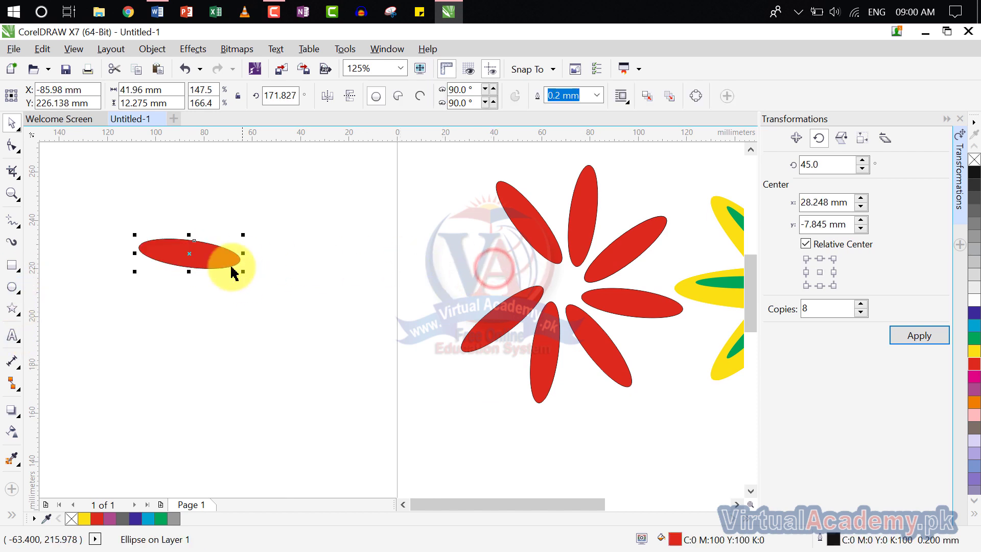
Place the loose red petal's rotation center just beyond its right end and rotate a copy to nearly upright, about 88°
scroll(187, 251, up, 2)
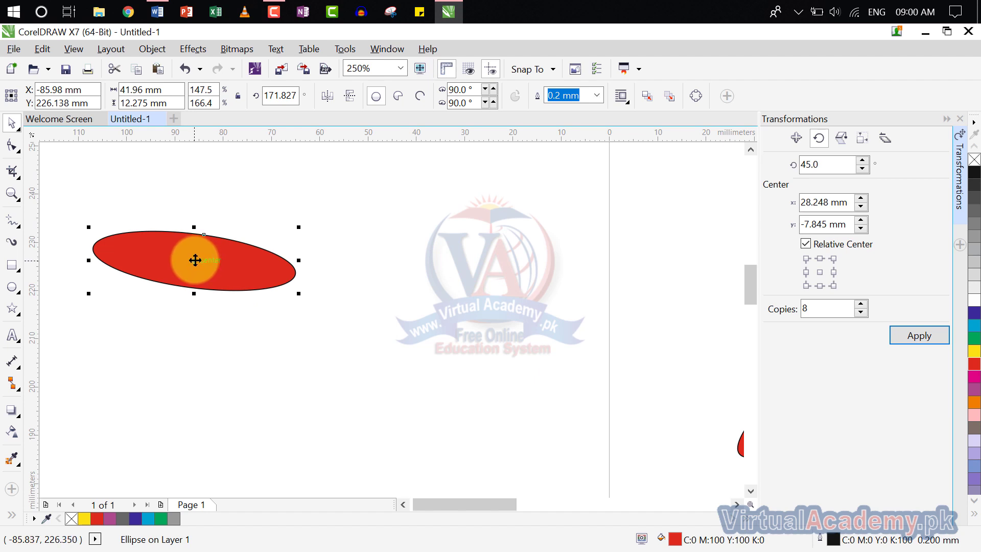
click(195, 260)
click(191, 263)
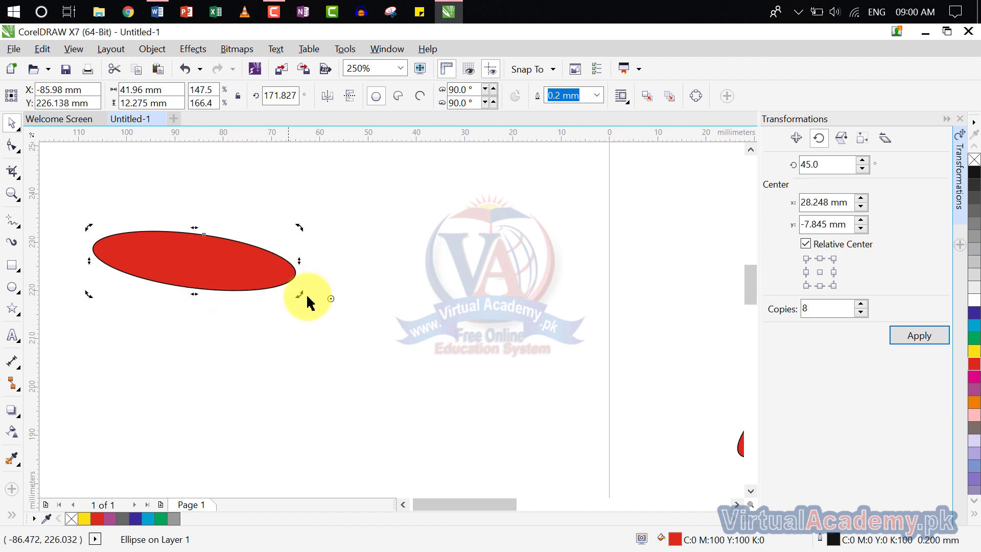
mouse_move(330, 301)
mouse_down()
mouse_move(294, 273)
mouse_move(328, 282)
mouse_up()
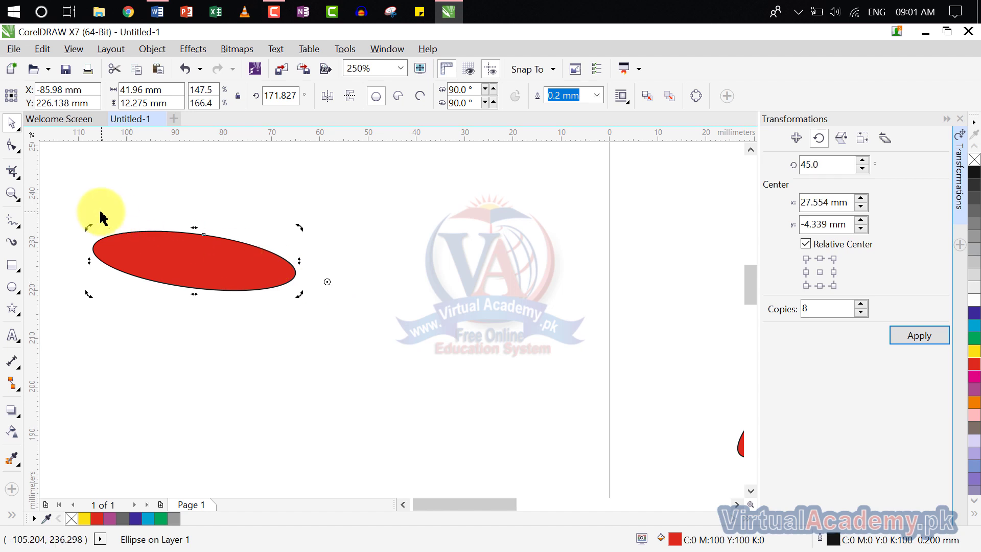
mouse_move(91, 226)
mouse_down()
mouse_move(142, 202)
mouse_move(267, 184)
mouse_move(363, 192)
mouse_move(298, 189)
mouse_move(363, 201)
mouse_move(335, 195)
mouse_move(344, 199)
mouse_up()
scroll(437, 258, down, 1)
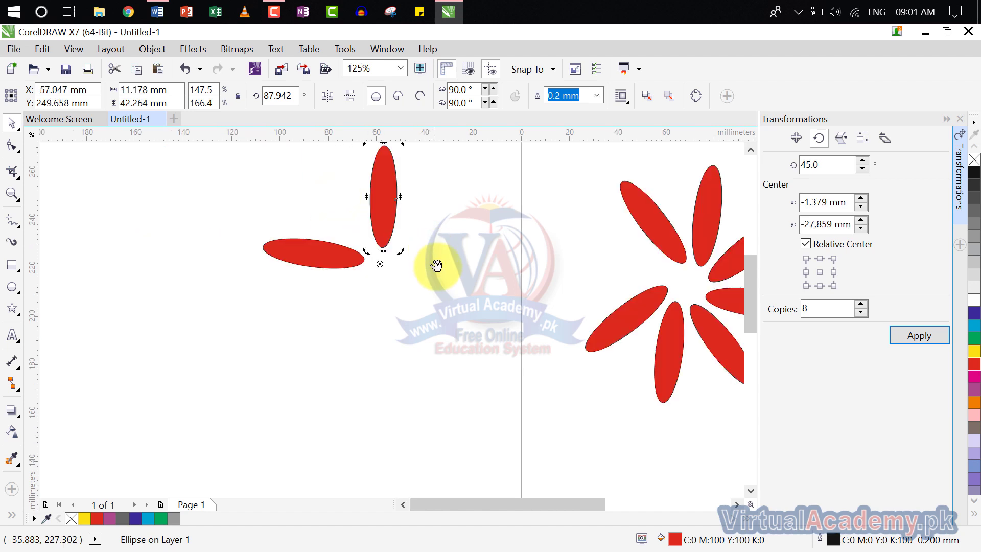
Delete the upright red petal and the tilted red petal beside the page
click(447, 188)
click(384, 232)
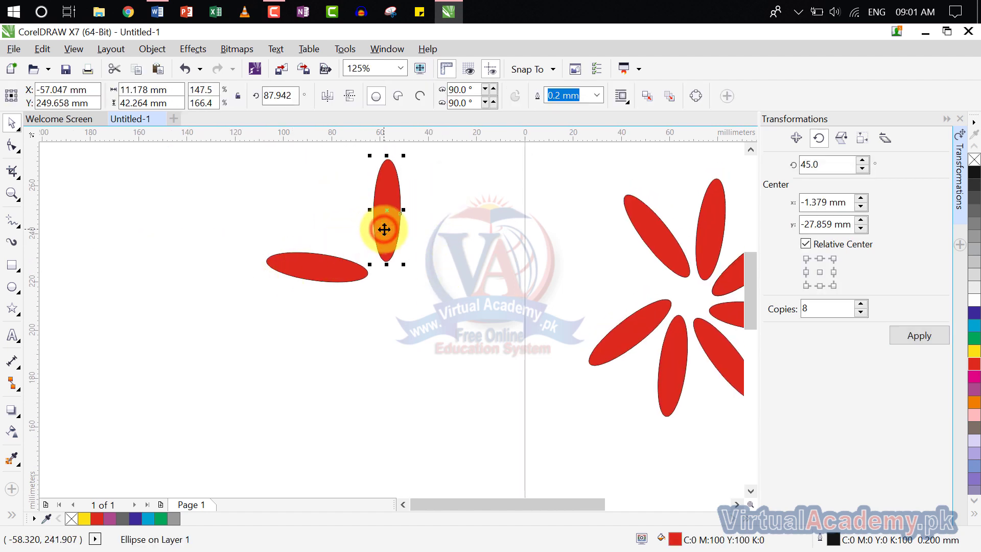
key(Delete)
click(339, 265)
key(Delete)
Delete the remaining red petals and the yellow and green flower so the page is empty
drag(352, 268, 8, 210)
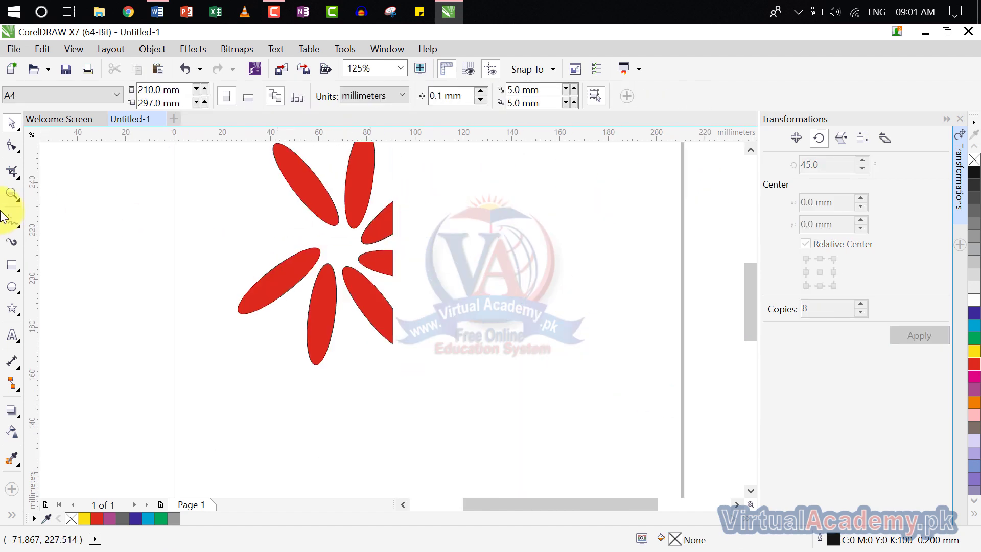
scroll(194, 313, down, 2)
drag(320, 226, 199, 384)
key(Delete)
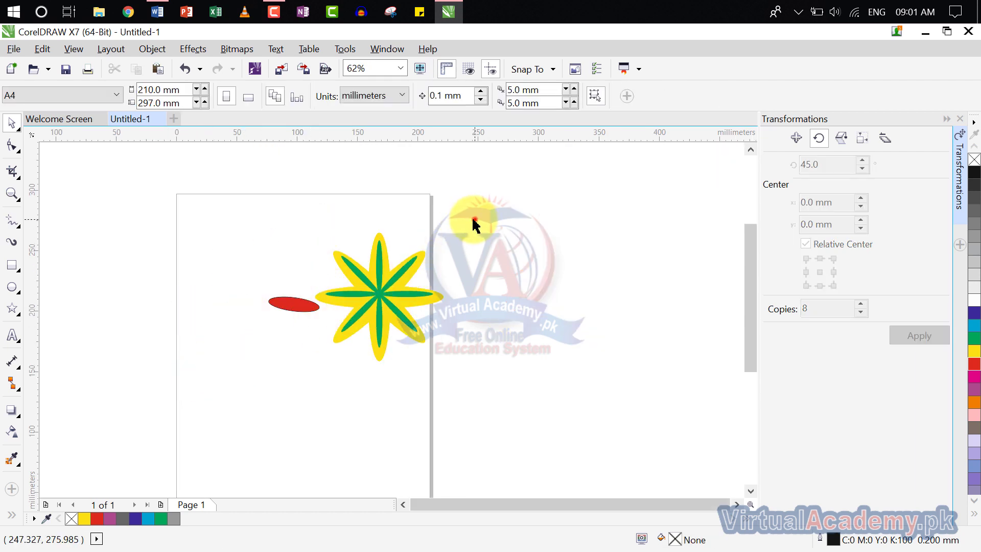
drag(475, 217, 259, 384)
key(Delete)
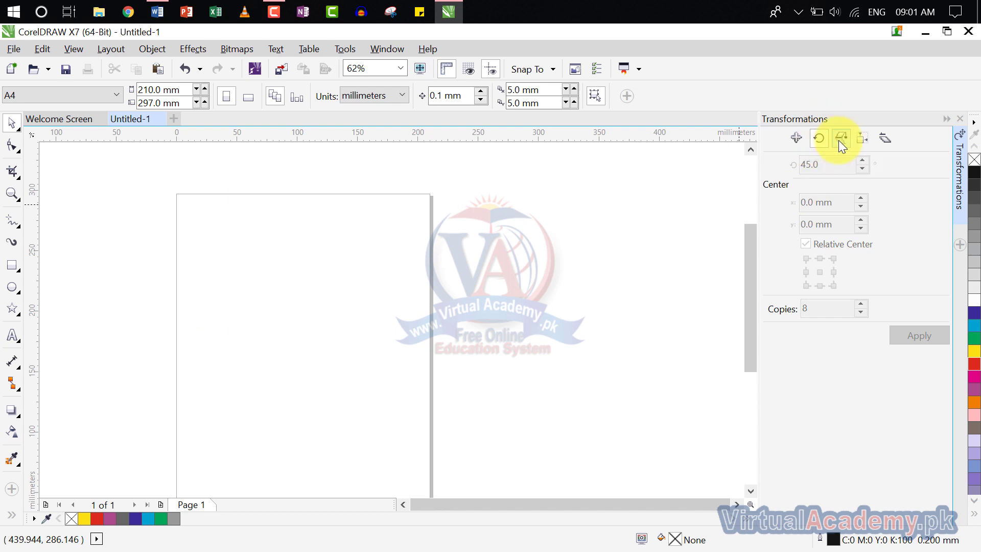
Import Cool-ipad-wallpaper-1.jpg from the Desktop and place it 50 mm square on the upper part of the page
click(6, 264)
click(176, 191)
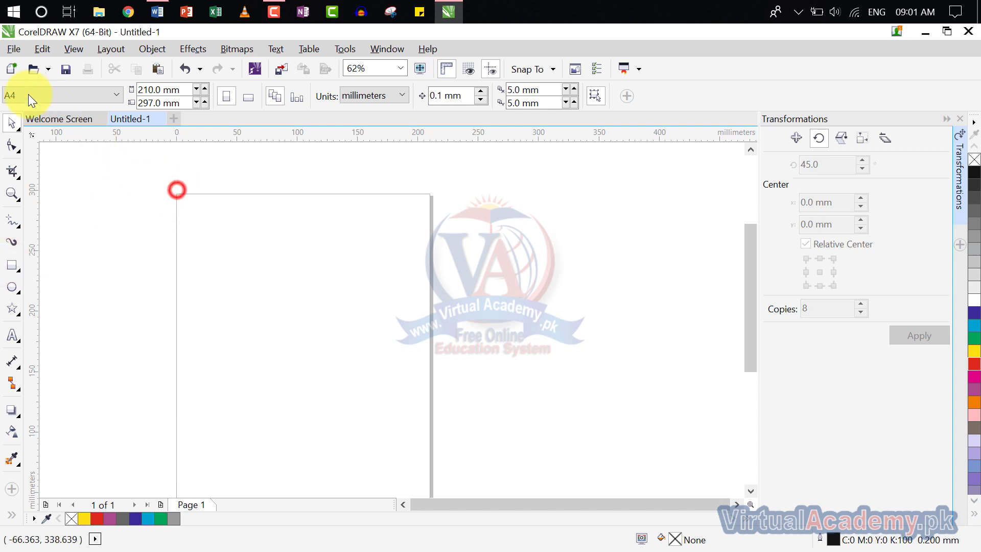
click(14, 50)
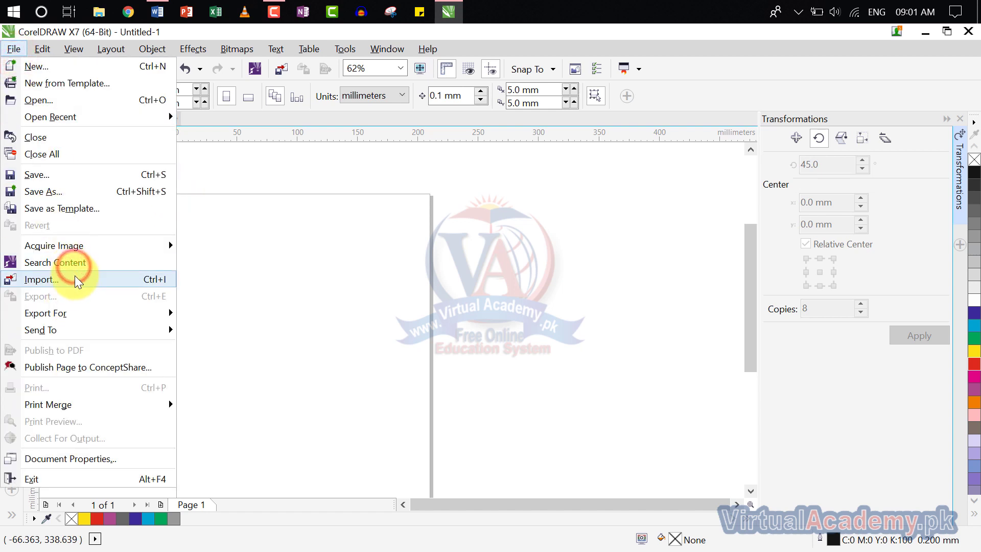
click(225, 280)
scroll(608, 269, down, 2)
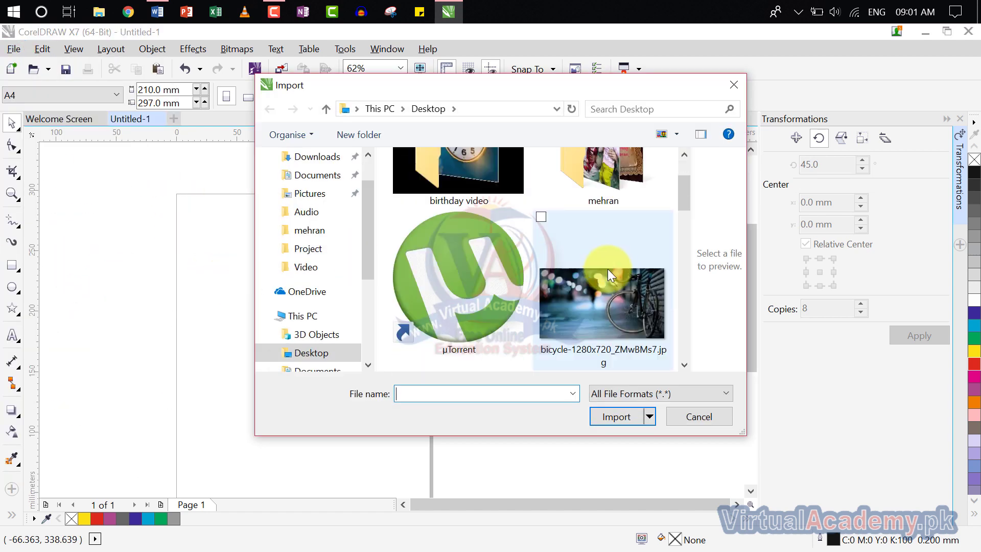
scroll(608, 292, down, 3)
double_click(608, 290)
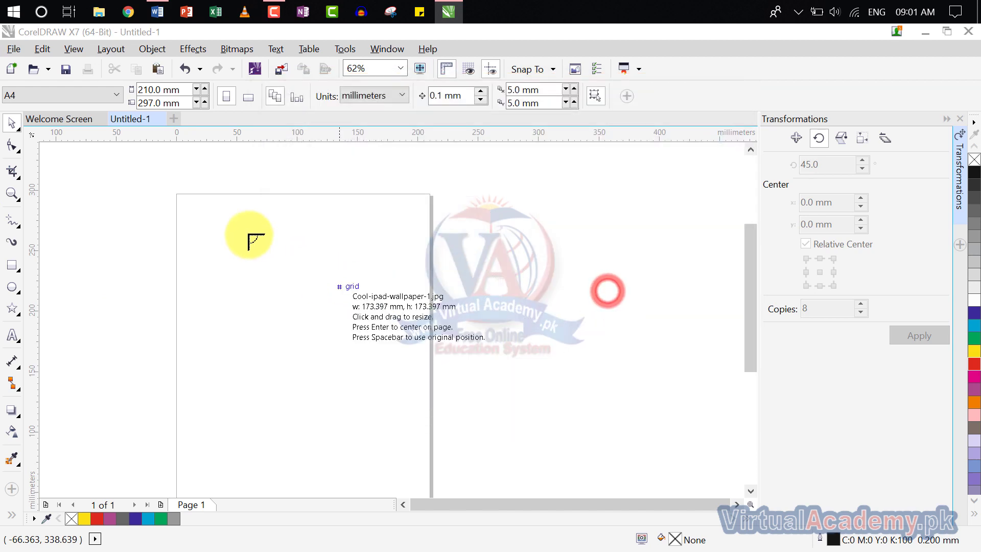
drag(235, 228, 297, 289)
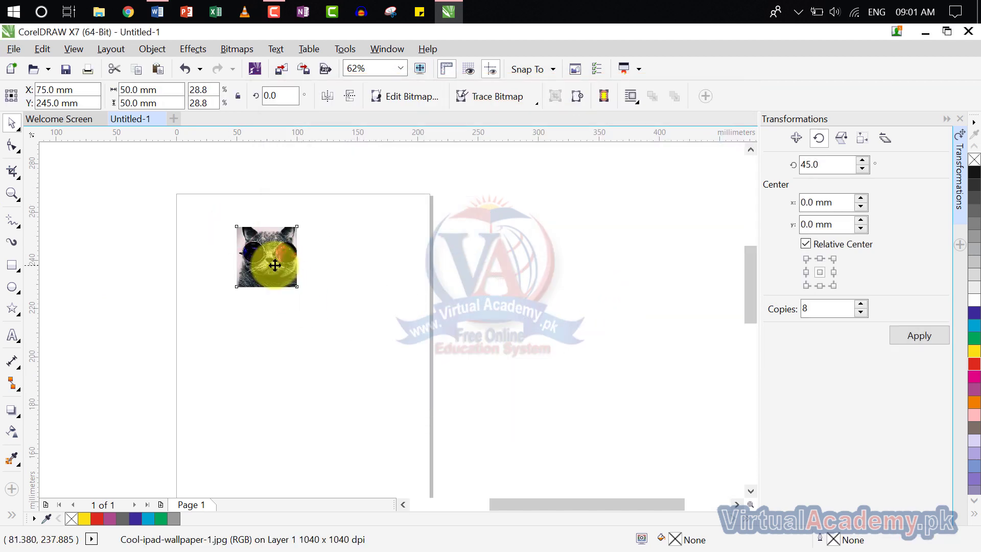
Create one horizontally mirrored copy of the cat image at 100% scale, using the bottom-center anchor
scroll(263, 256, up, 2)
click(841, 138)
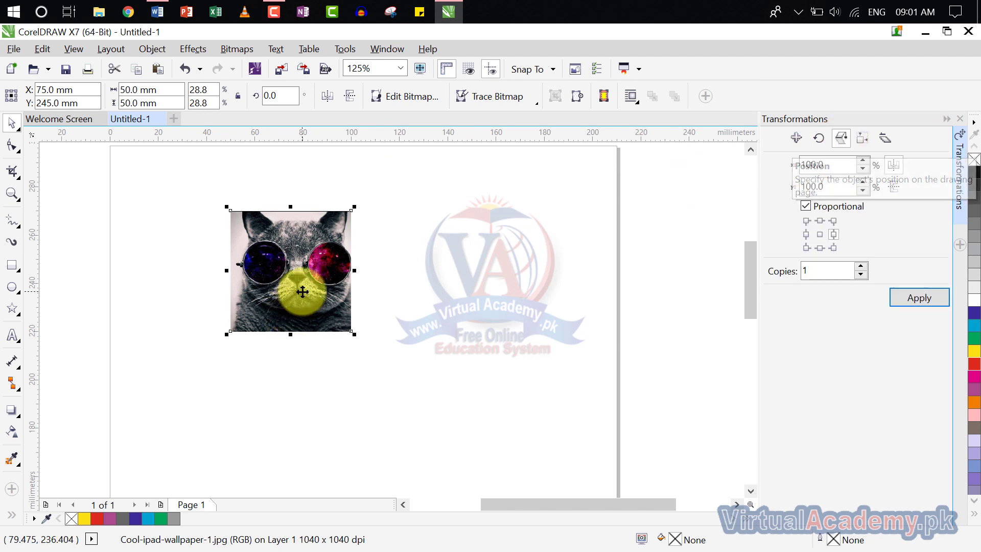
scroll(324, 285, left, 2)
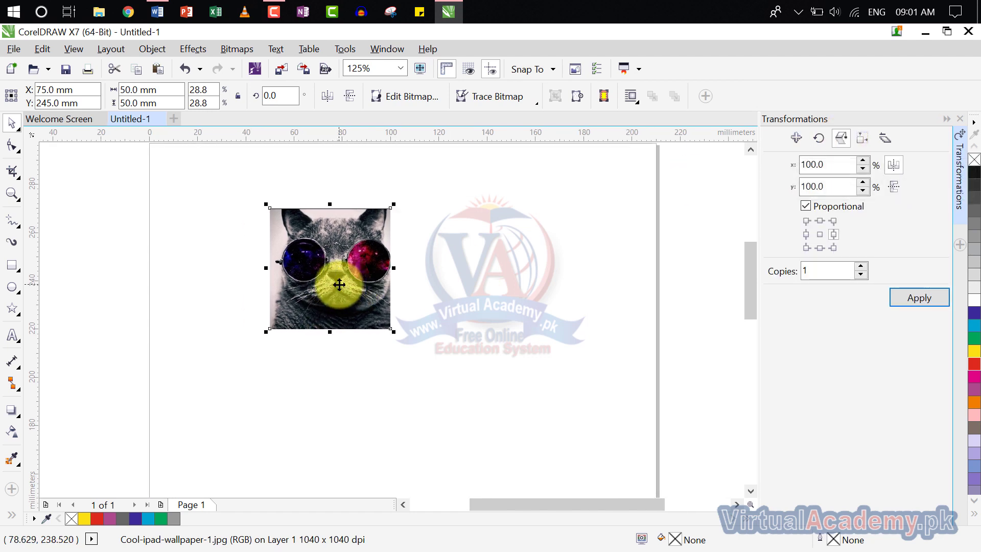
click(820, 251)
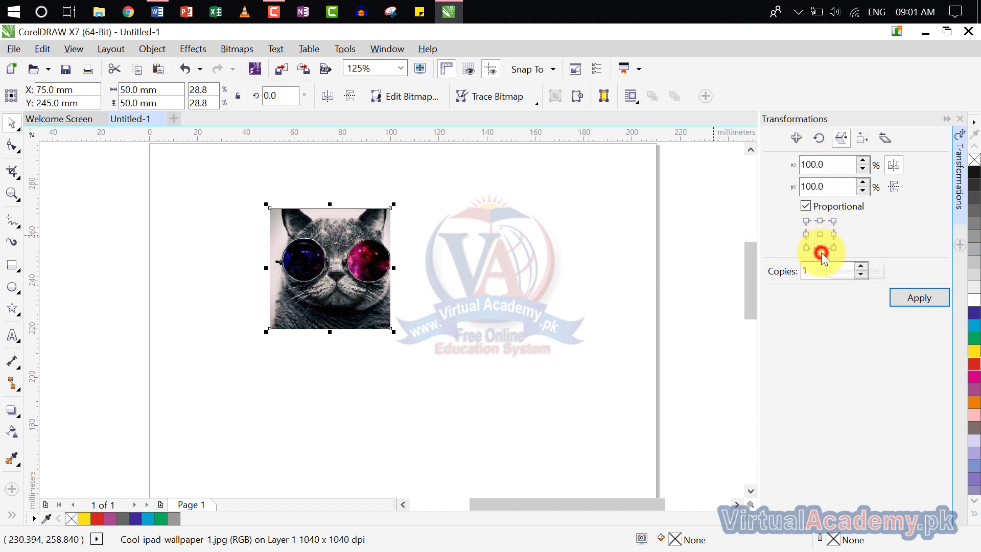
click(893, 165)
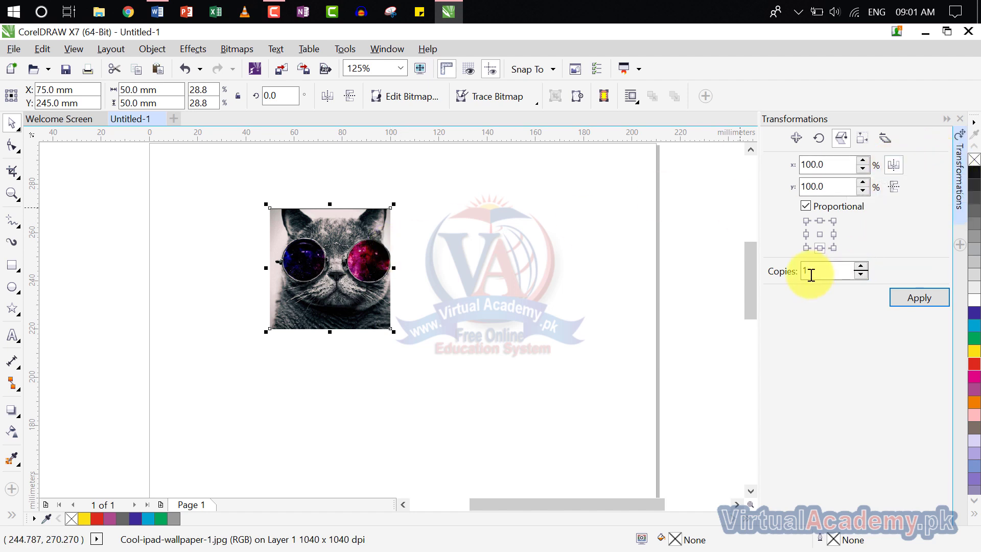
click(908, 296)
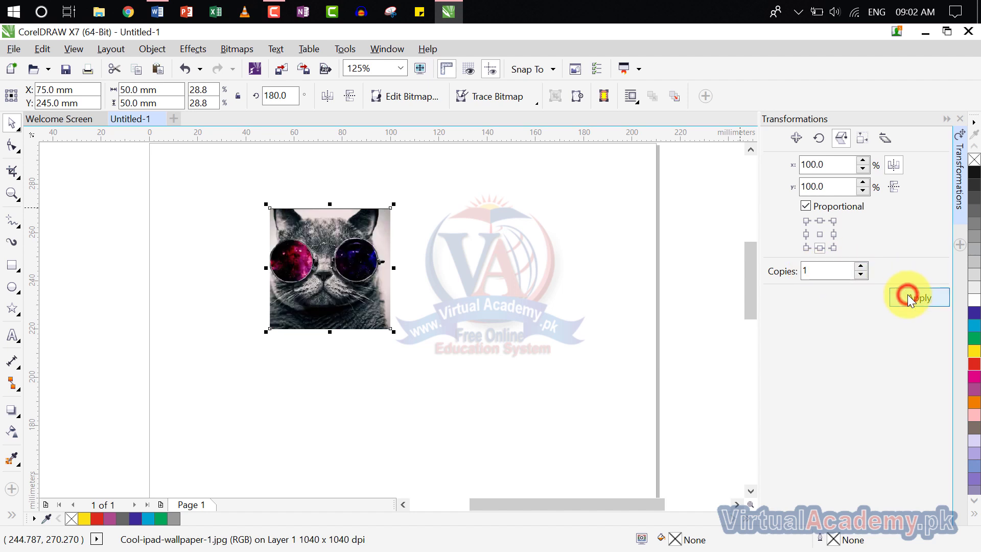
Move the mirrored cat image to the right so it sits edge to edge with the original, then deselect it
drag(358, 270, 474, 268)
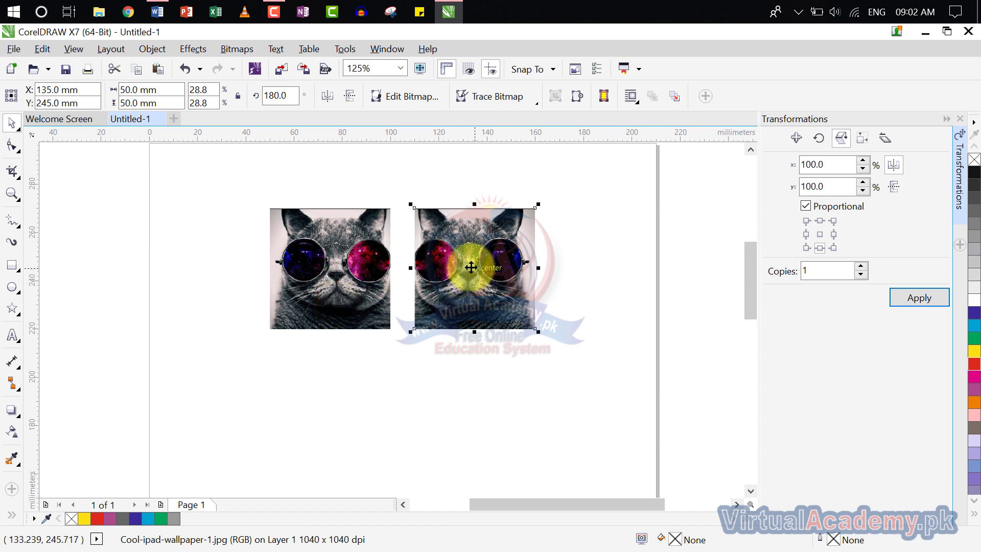
drag(470, 266, 447, 267)
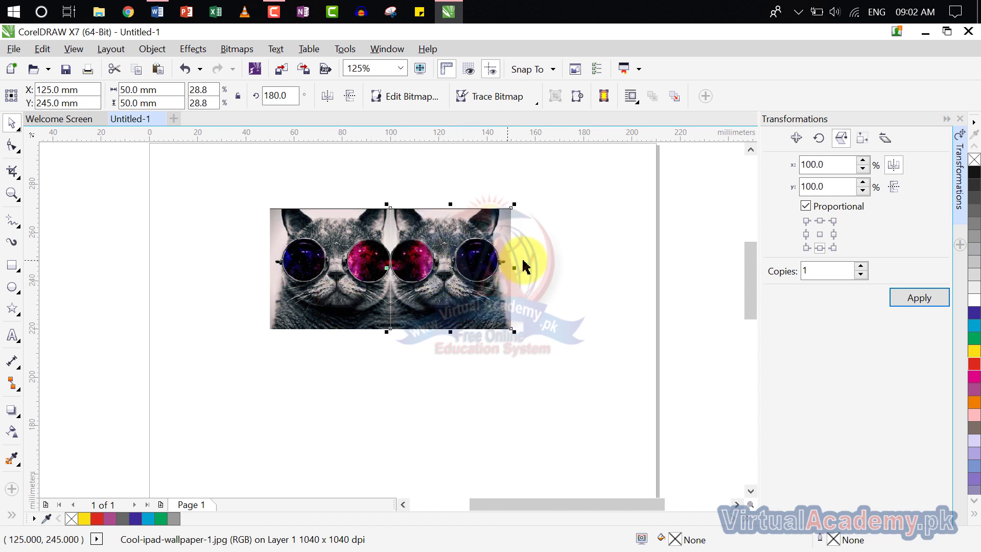
click(564, 263)
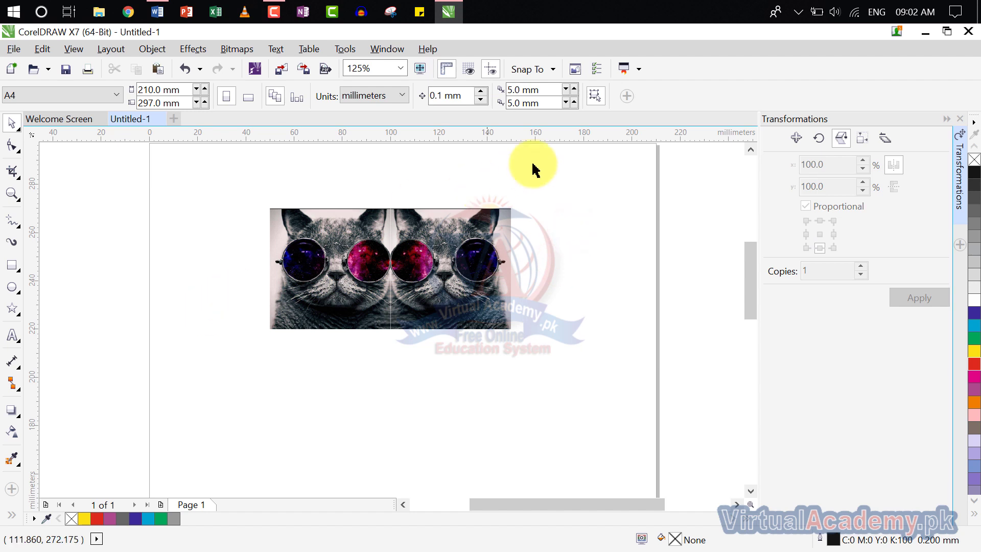
Create one vertically mirrored copy of both cat images at 100% scale, using the bottom-center anchor
drag(551, 163, 197, 390)
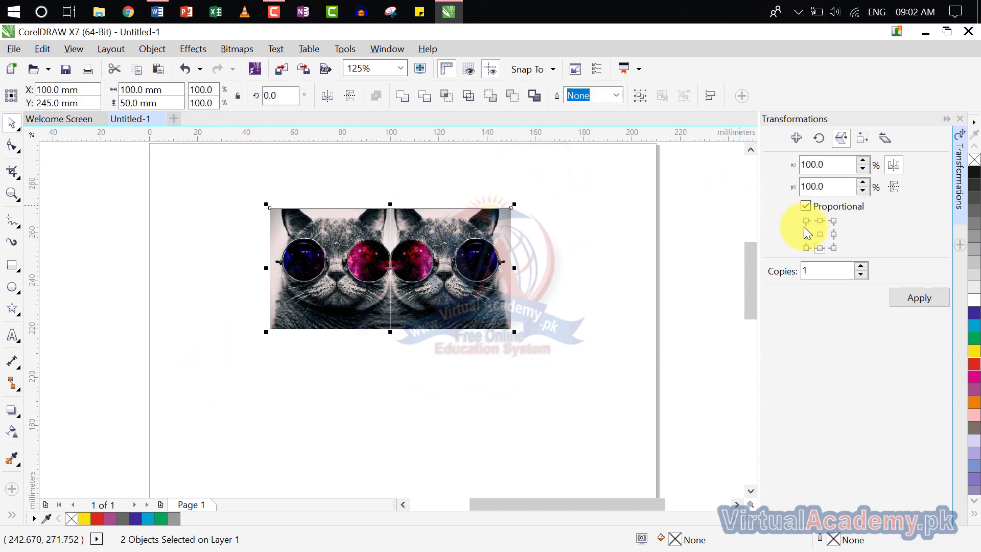
click(820, 248)
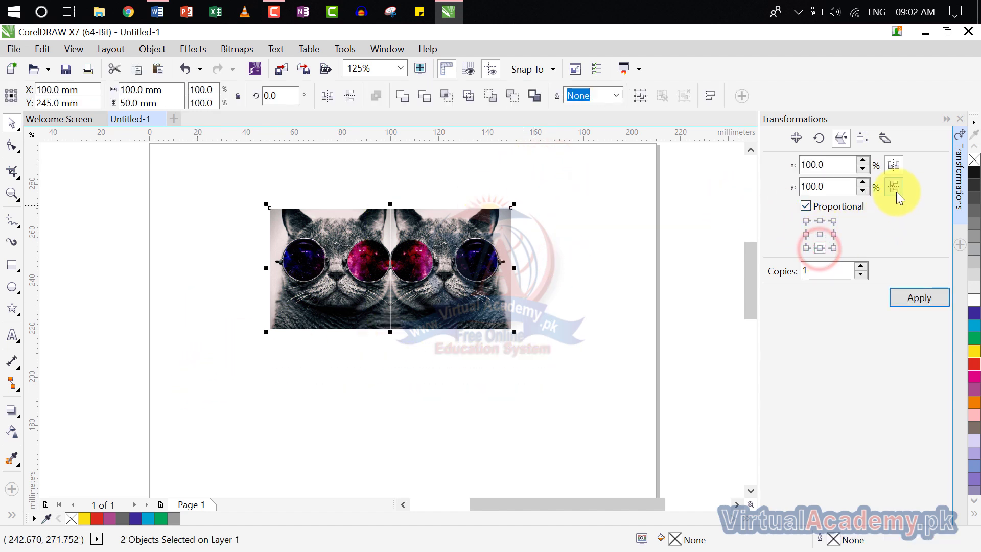
click(895, 189)
click(895, 166)
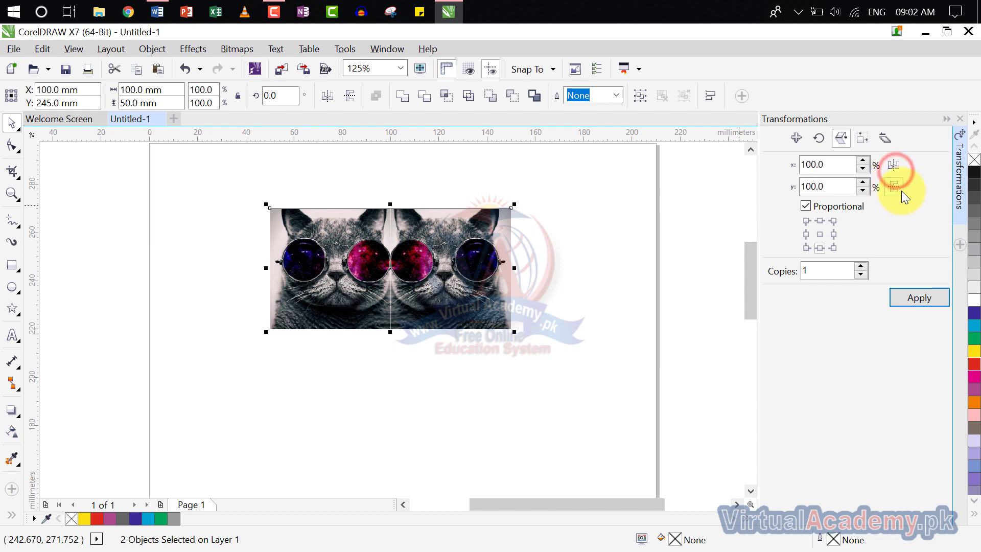
click(927, 296)
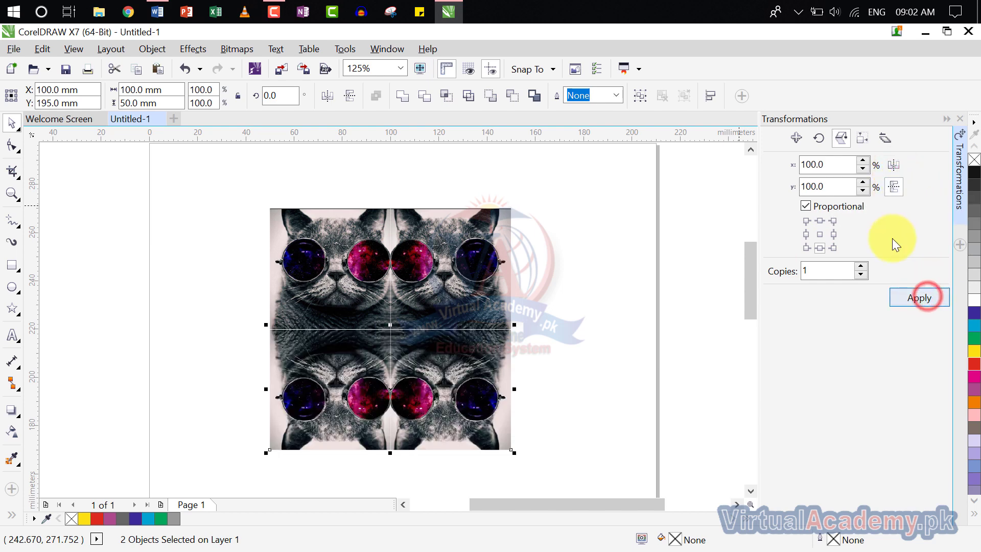
Select all four cat images and group them into a single object
scroll(469, 409, down, 3)
scroll(379, 377, up, 1)
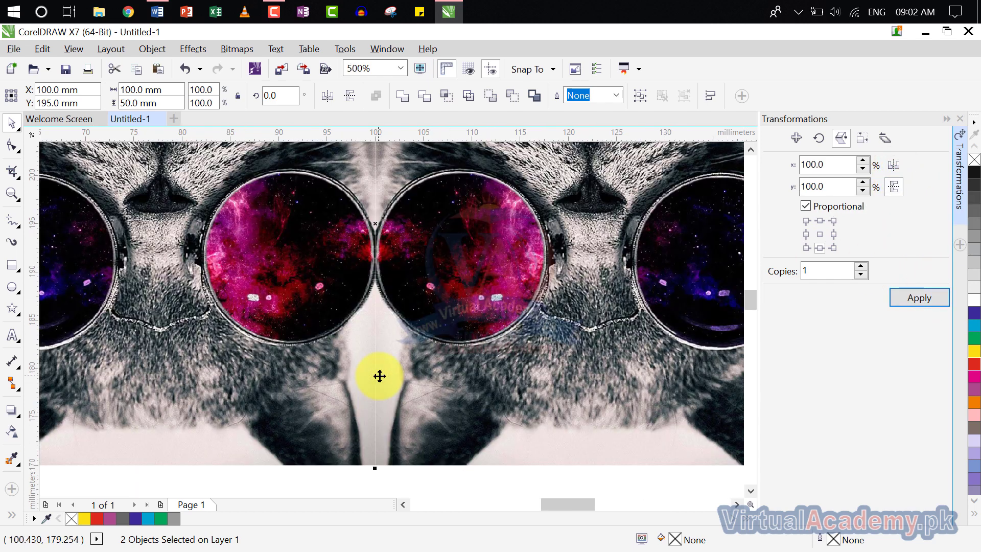
scroll(379, 377, down, 1)
scroll(464, 392, down, 1)
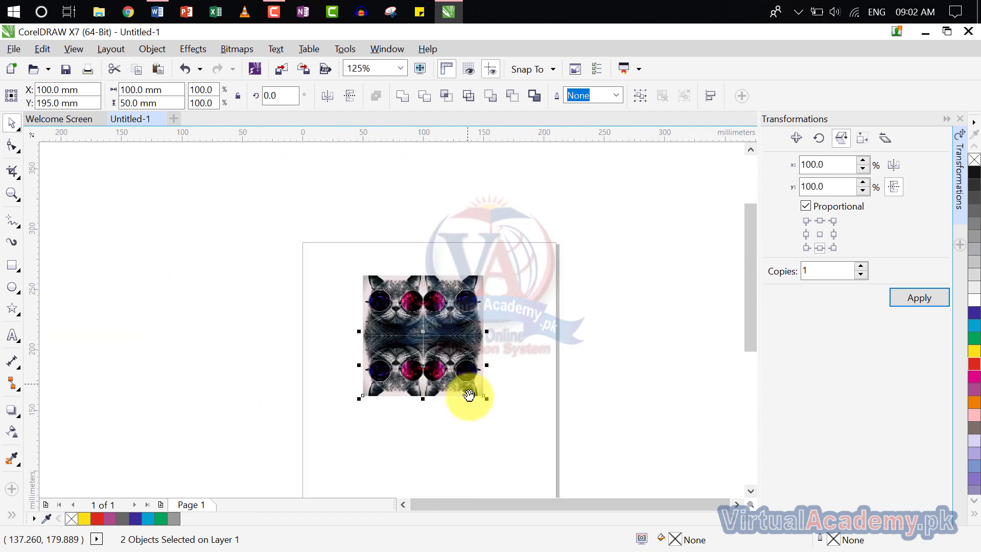
scroll(453, 370, down, 1)
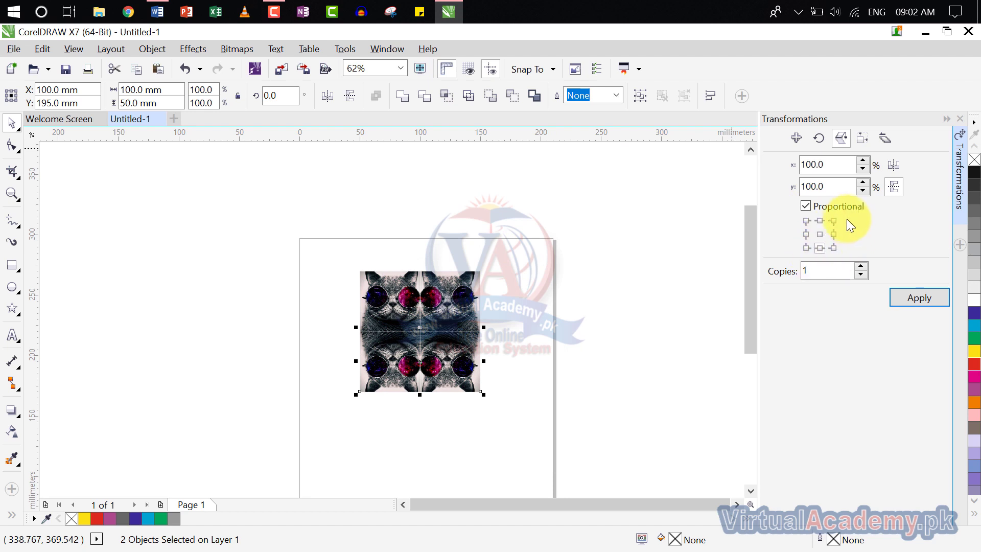
double_click(811, 270)
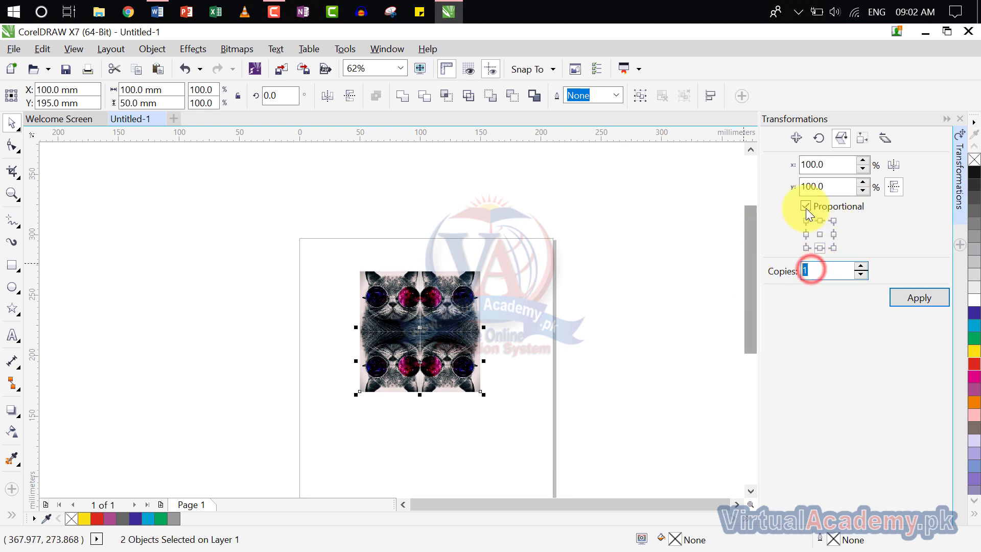
drag(521, 296, 404, 238)
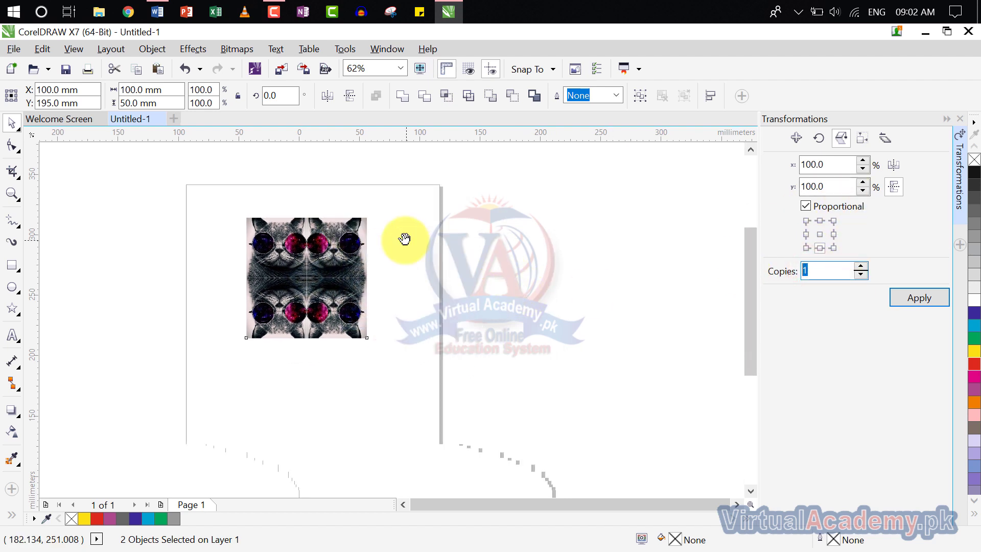
click(397, 240)
drag(396, 200, 224, 386)
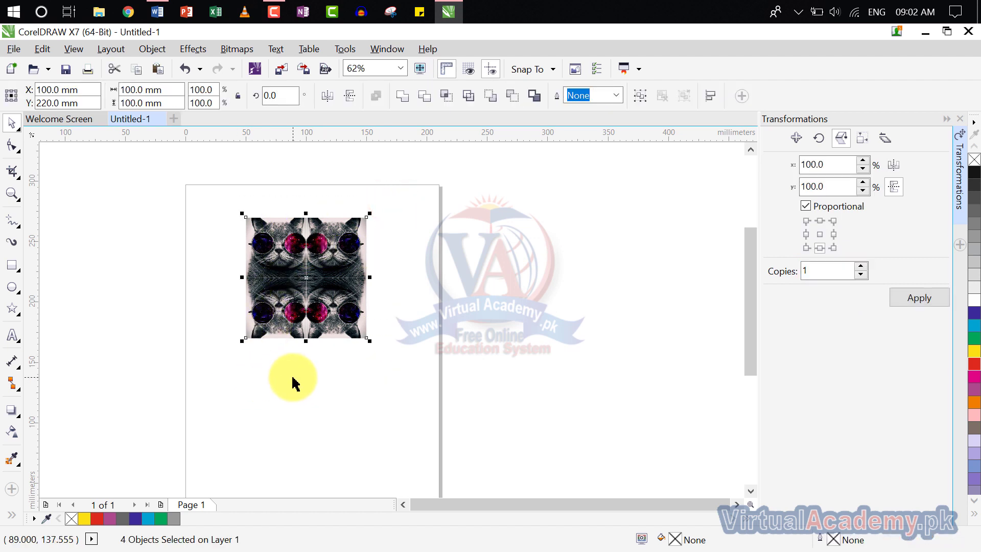
key(ctrl+g)
click(357, 340)
click(312, 270)
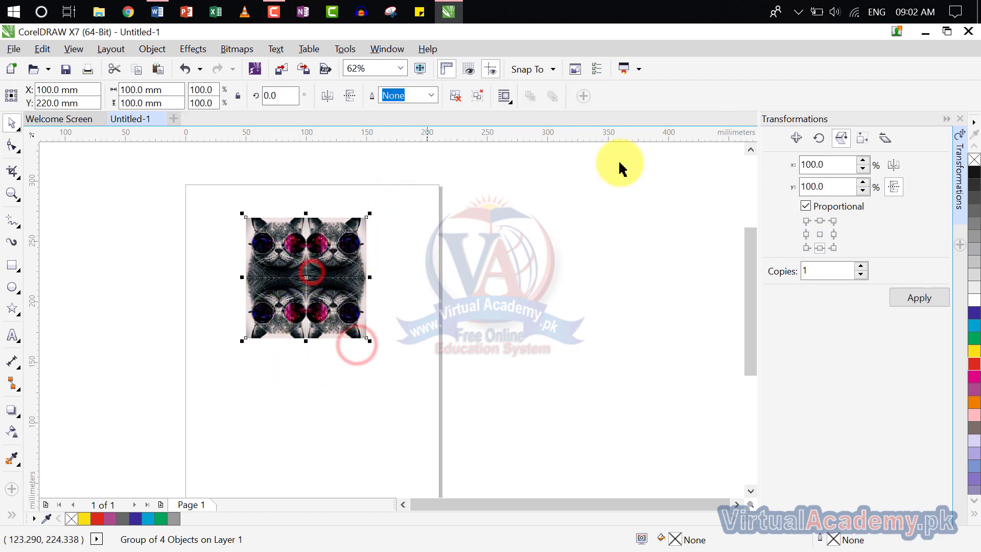
Apply a 100 mm square size to the cat group with the center anchor and 0 copies, and move the group to X 140, Y 200 mm
click(861, 142)
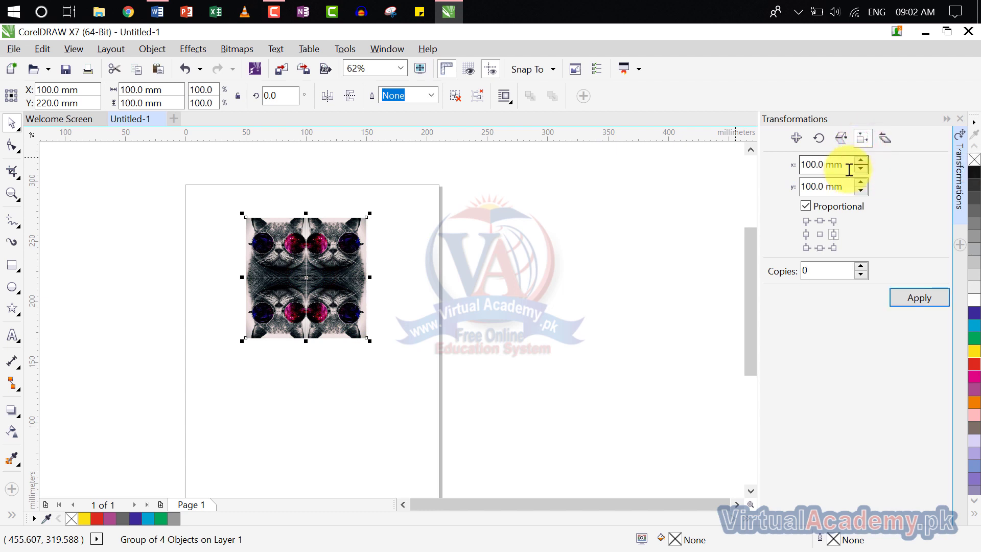
click(847, 169)
click(850, 186)
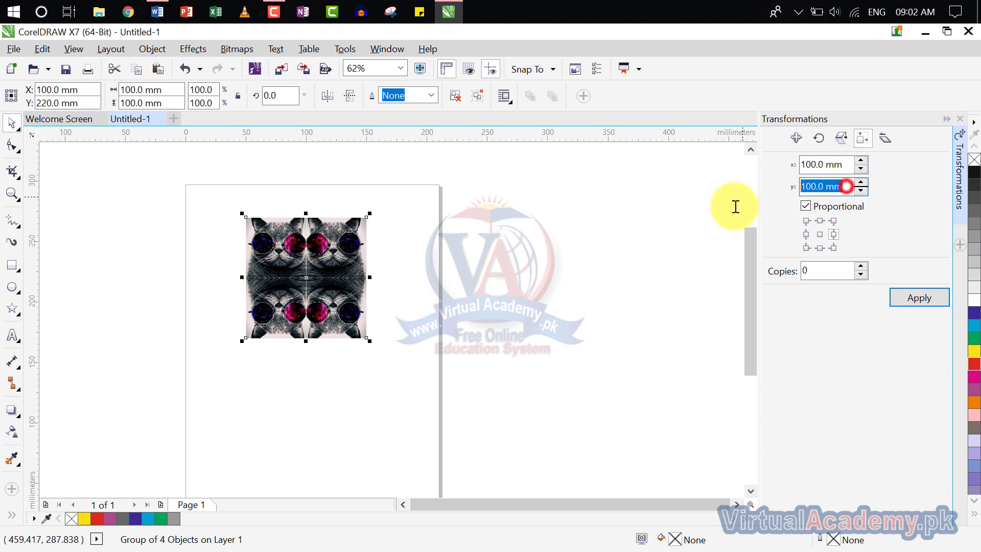
click(820, 234)
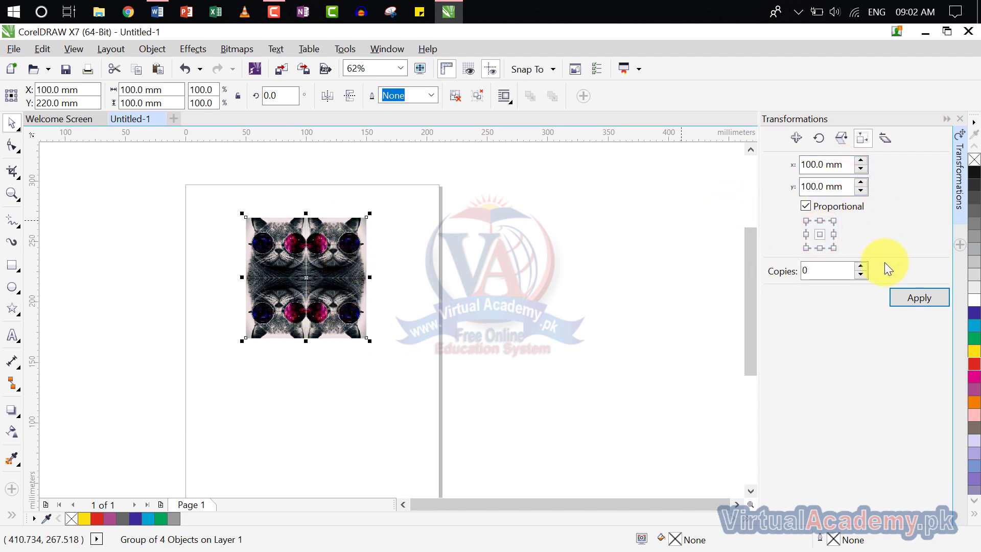
click(814, 269)
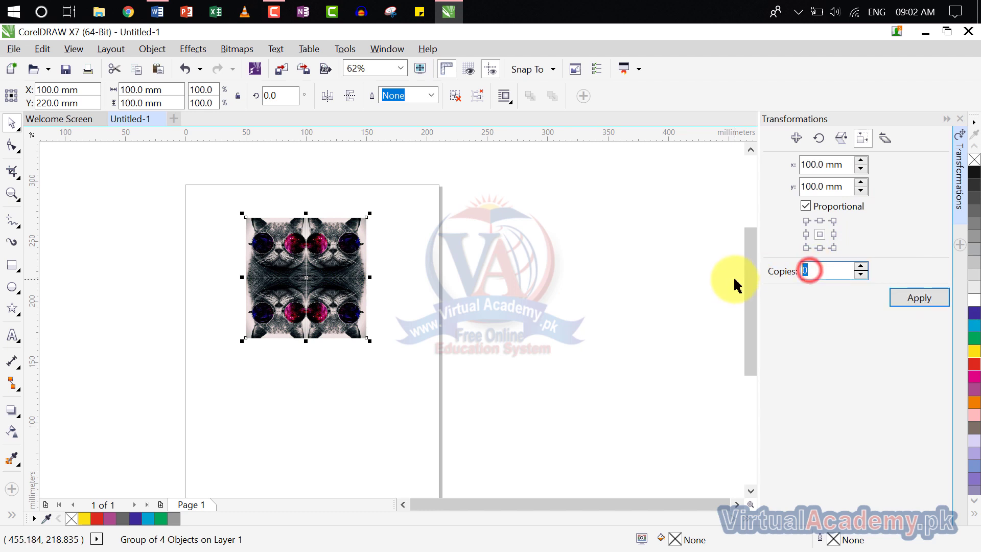
click(914, 302)
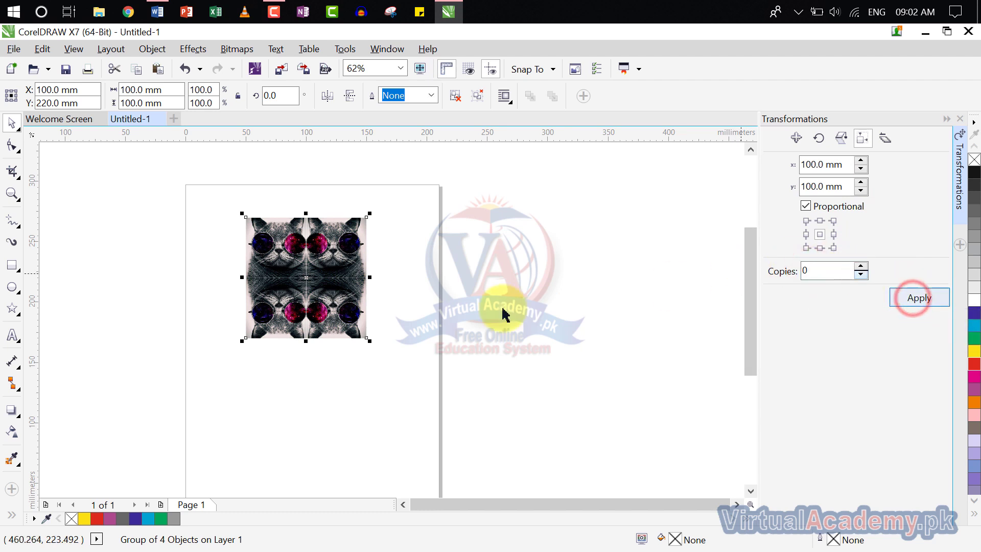
drag(307, 278, 355, 296)
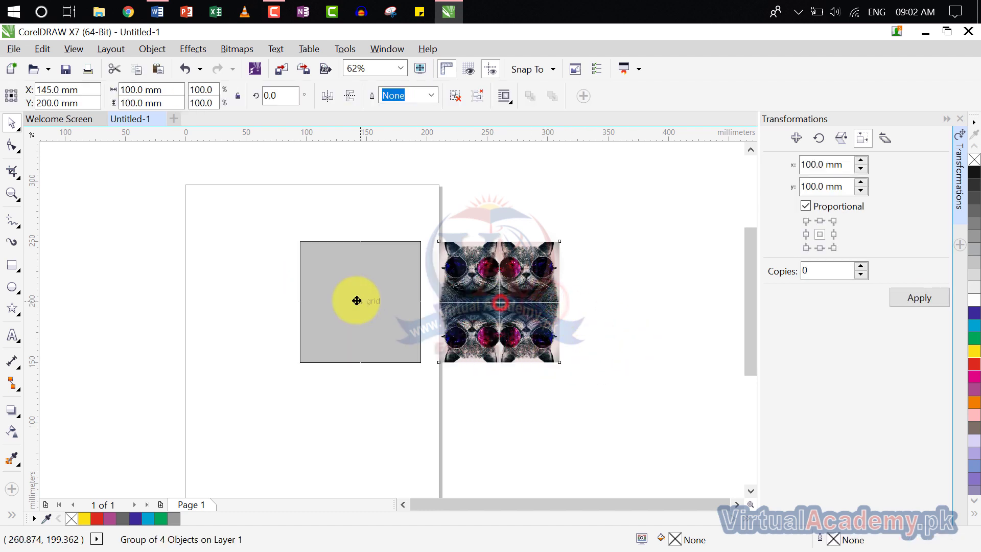
Create one proportional copy of the cat group sized 500 mm by 500 mm about its center
click(811, 270)
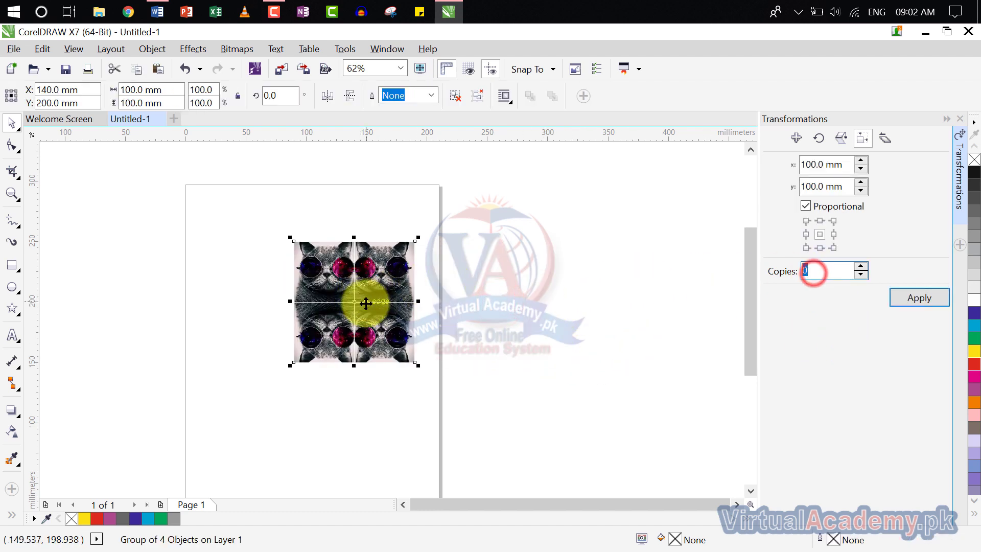
scroll(365, 303, up, 2)
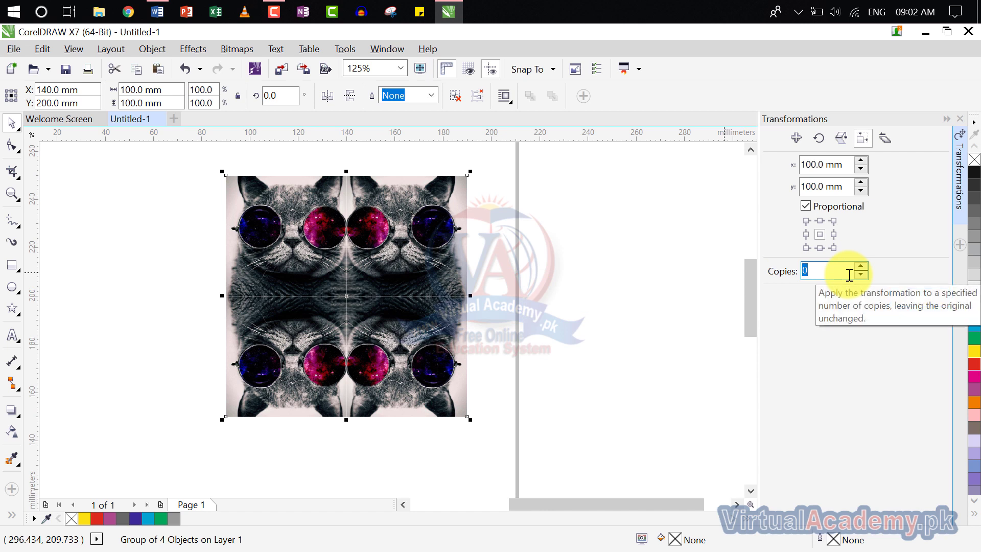
text(1)
click(897, 215)
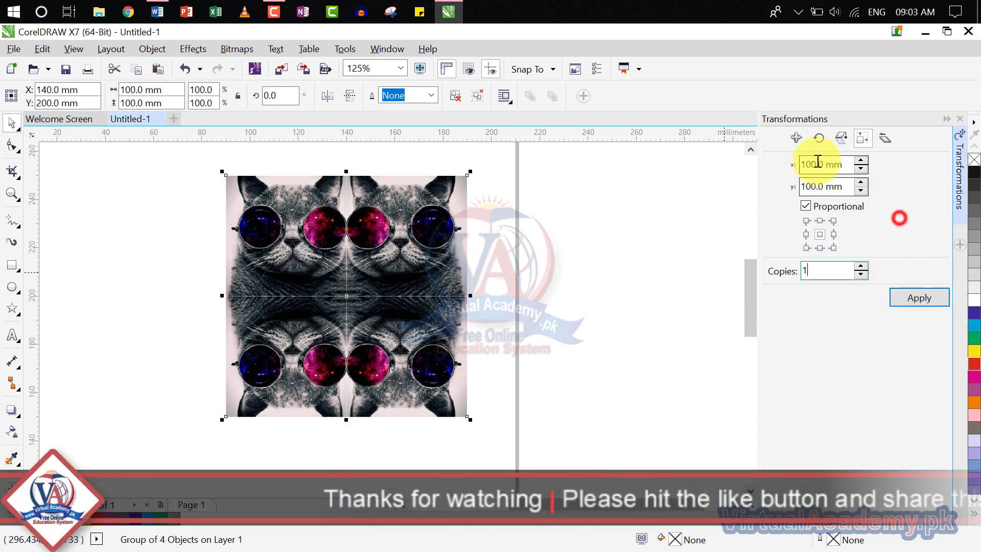
click(846, 164)
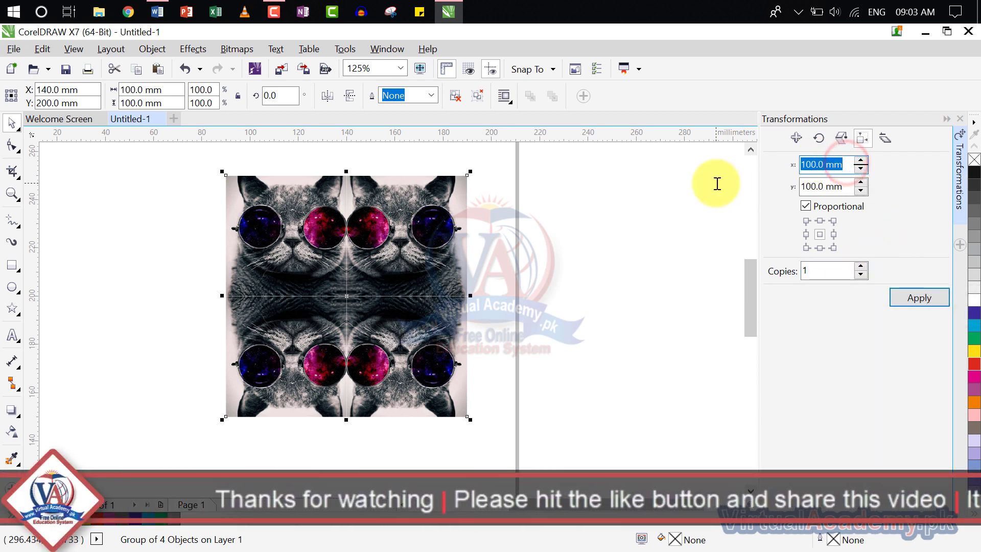
text(500)
click(838, 186)
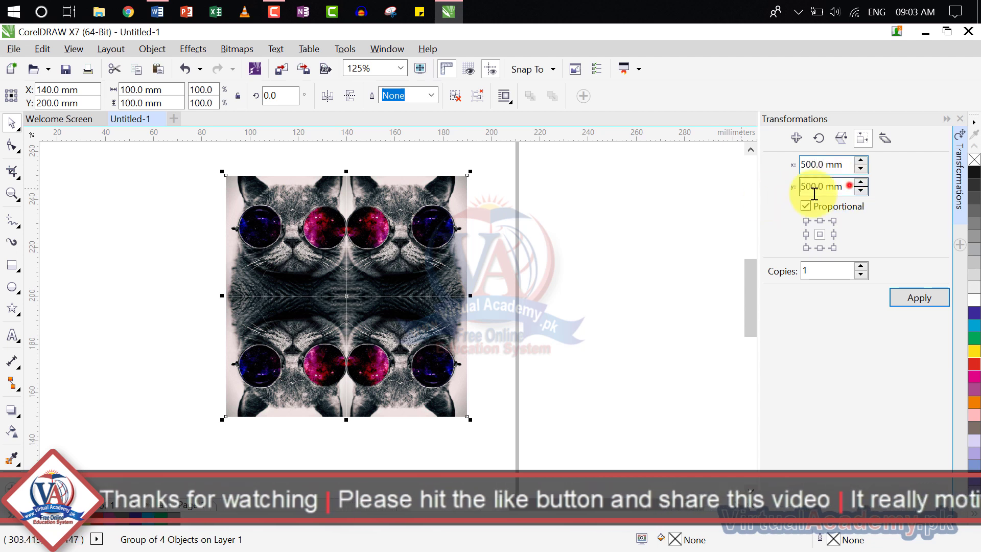
click(843, 187)
text(5)
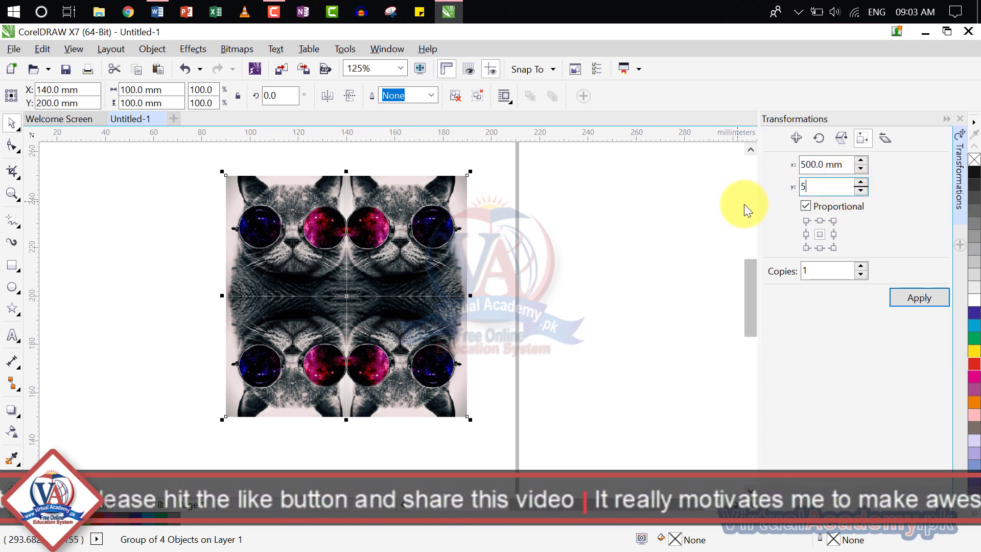
text(00)
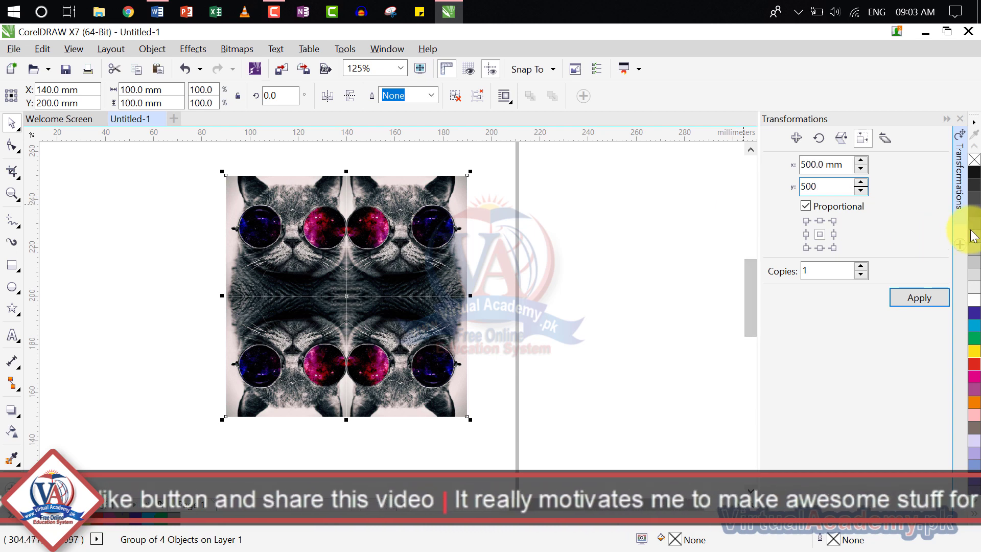
click(919, 296)
Move the 500 mm copy off the page to the left, to about X -485, Y 165 mm, and compare its size with the original
scroll(623, 260, down, 5)
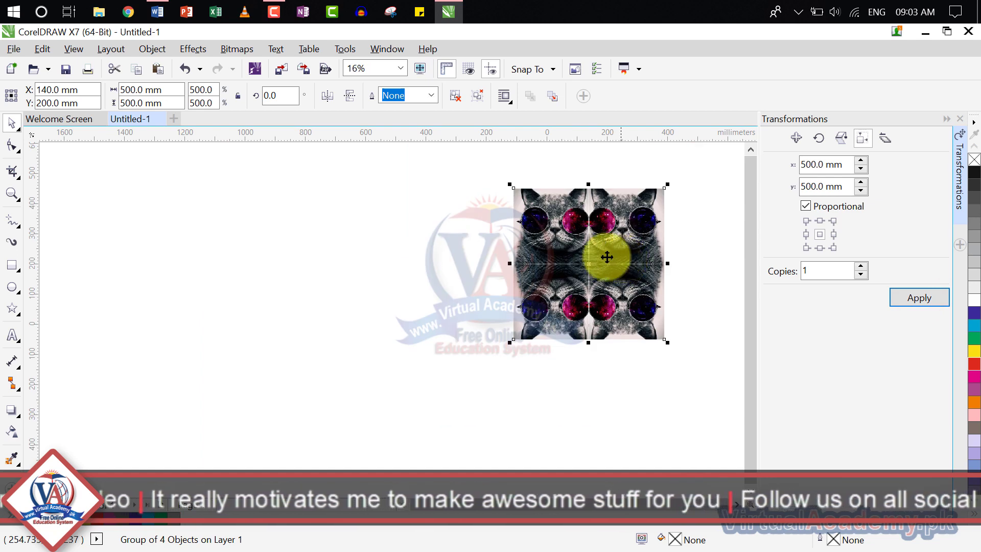
drag(592, 262, 402, 274)
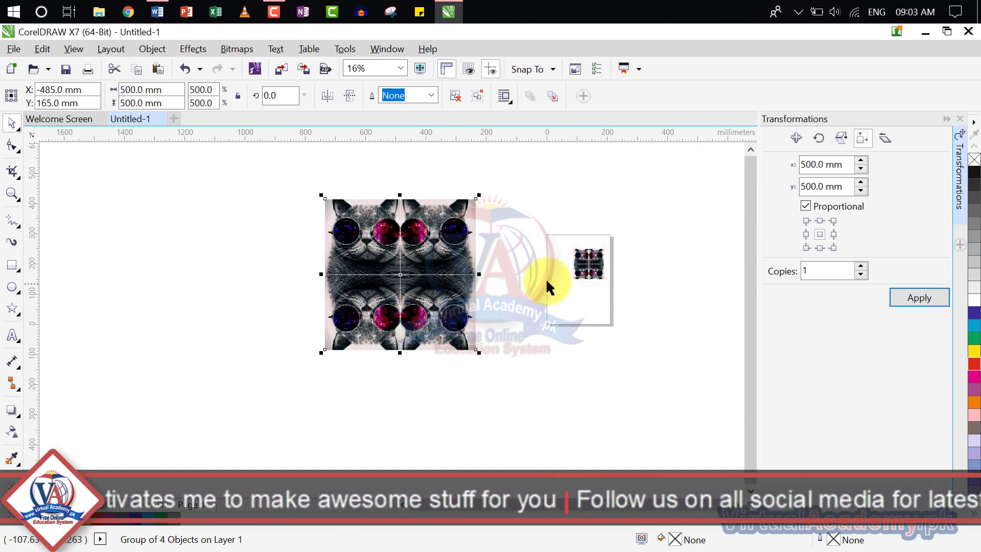
click(594, 263)
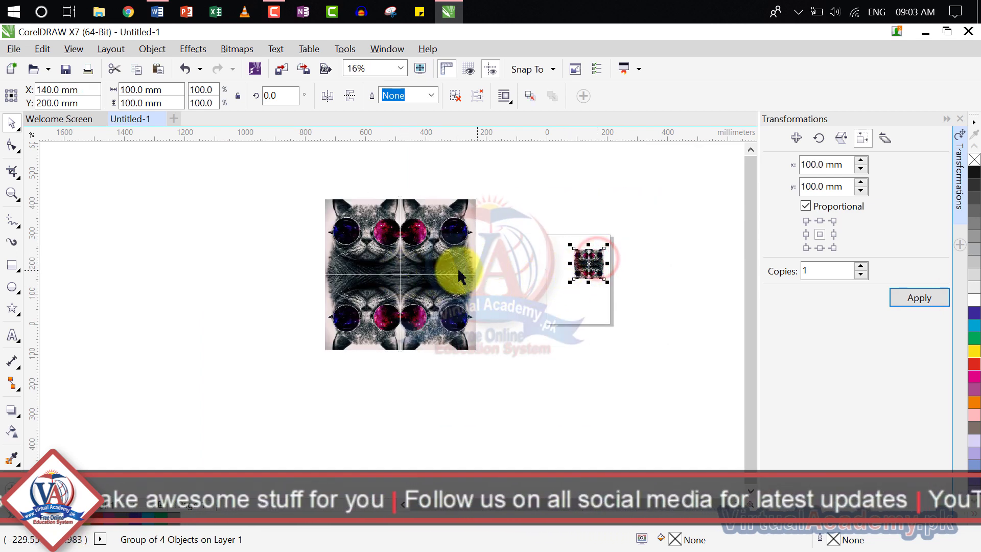
click(401, 275)
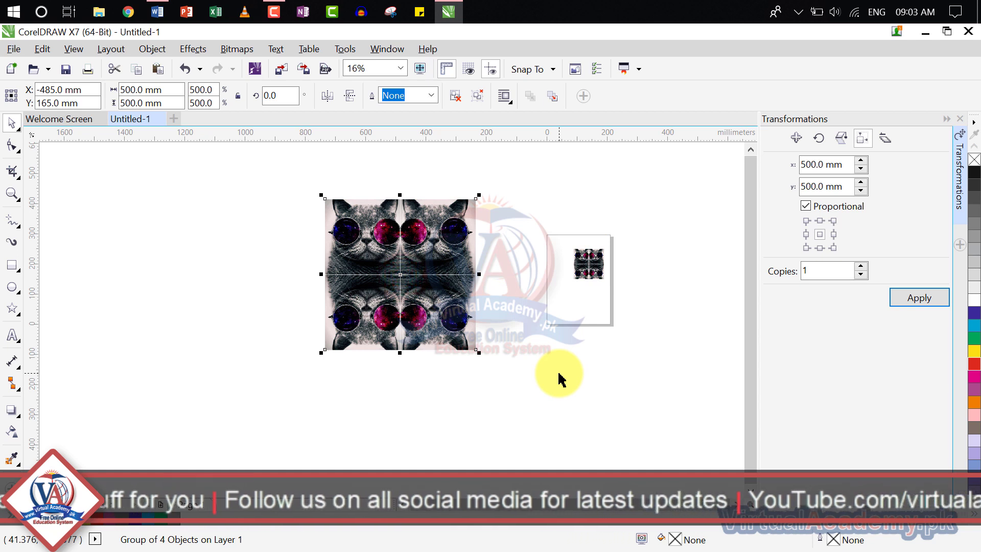
Try skewing the enlarged cat group horizontally by 100 degrees with 0 copies, and undo the skew
click(884, 142)
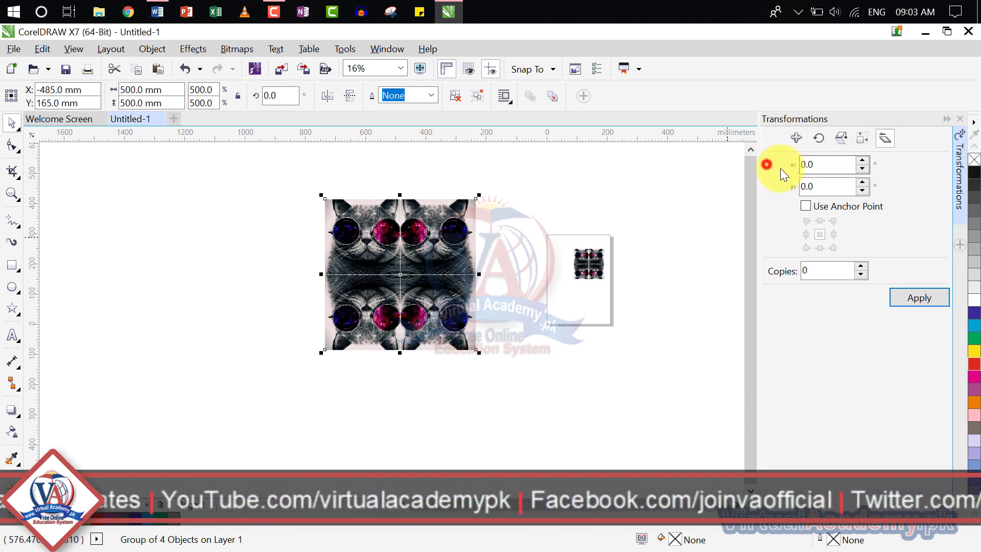
double_click(815, 165)
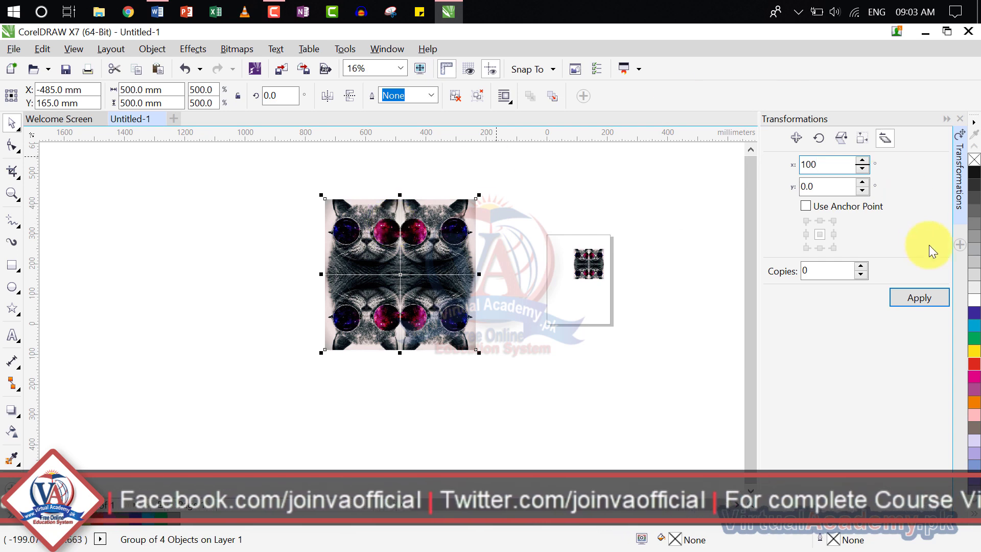
click(923, 301)
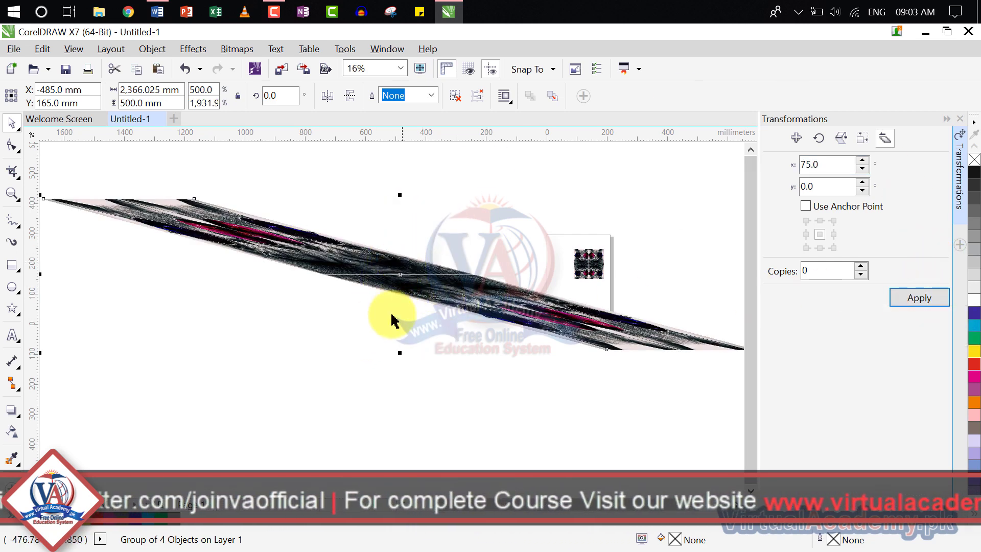
key(z)
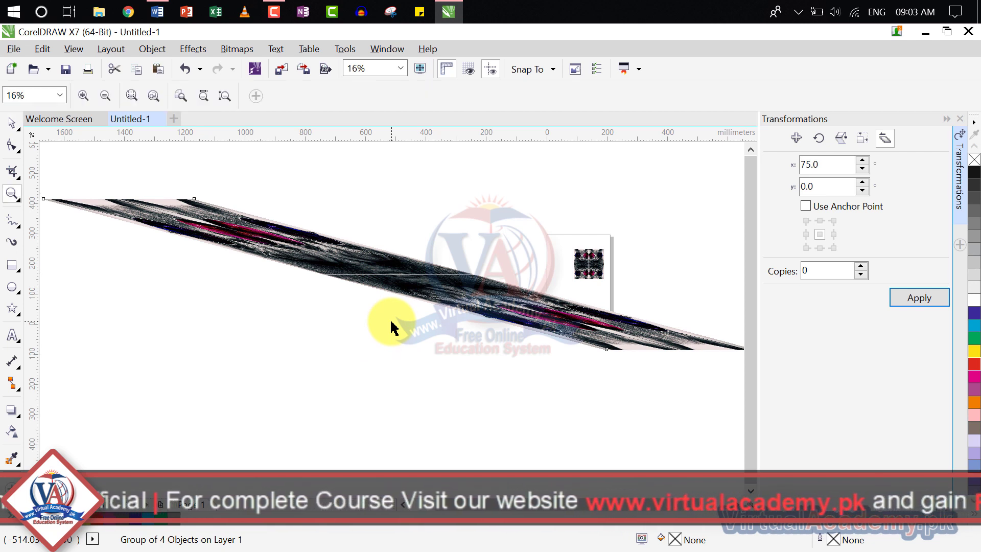
key(ctrl+z)
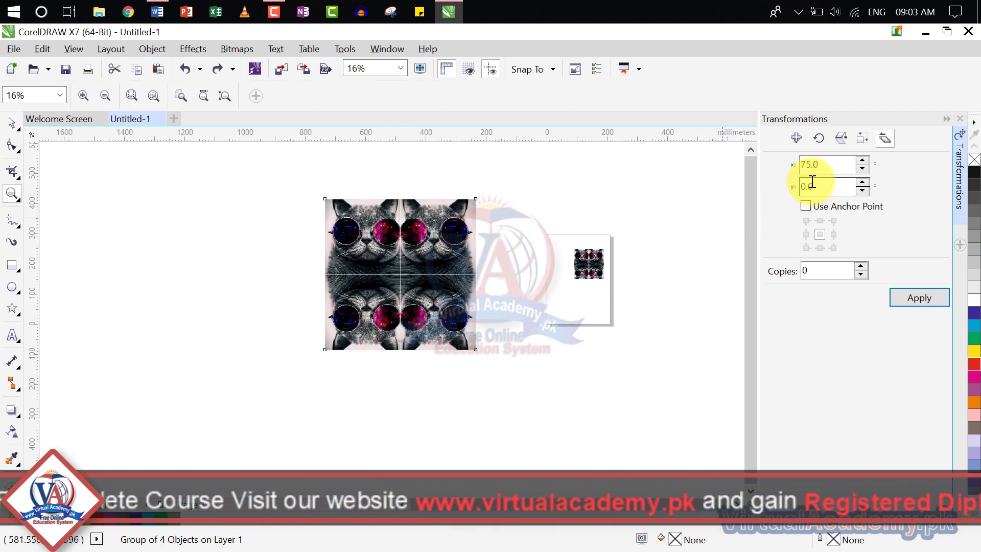
Skew the enlarged cat group 3 degrees horizontally and 0 degrees vertically, with the anchor point enabled and 0 copies
click(825, 169)
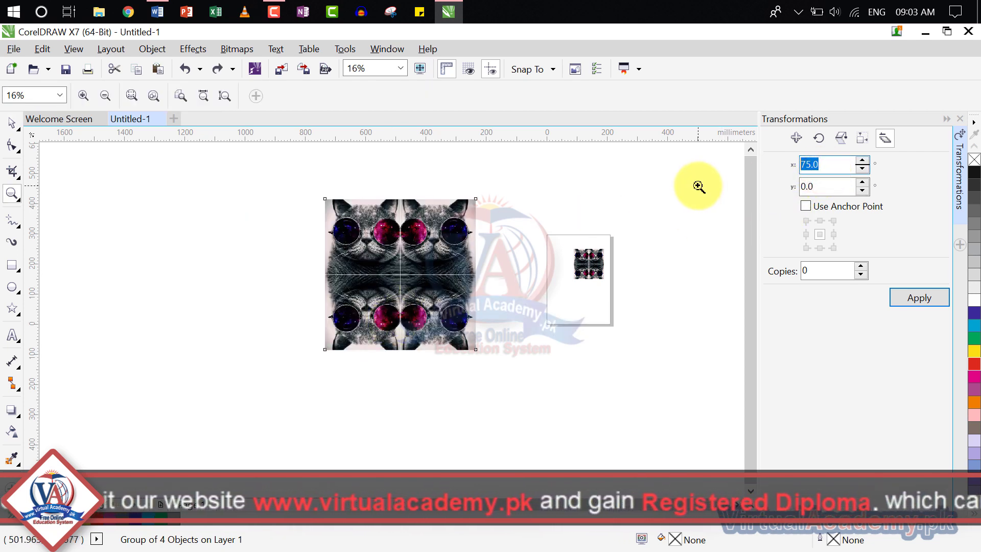
text(3)
click(865, 337)
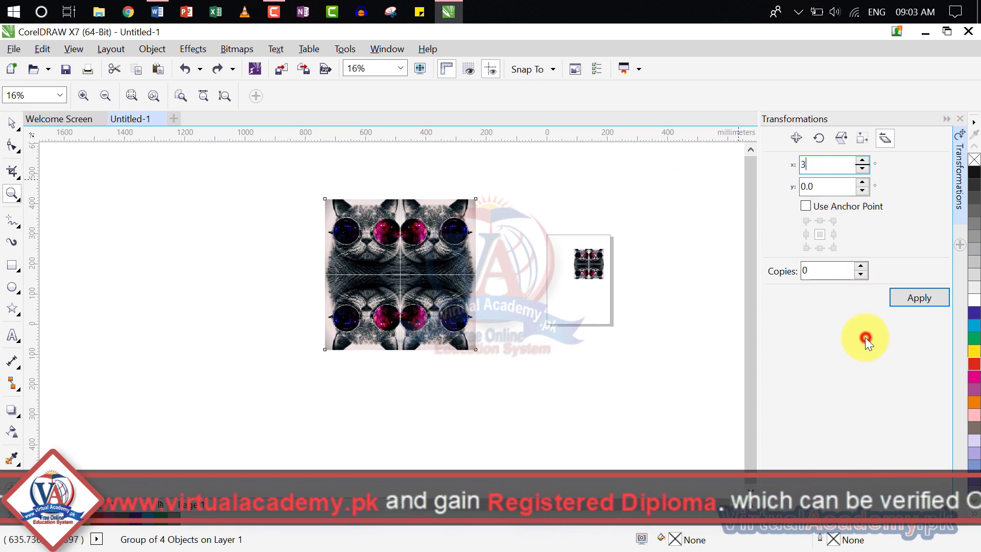
click(825, 210)
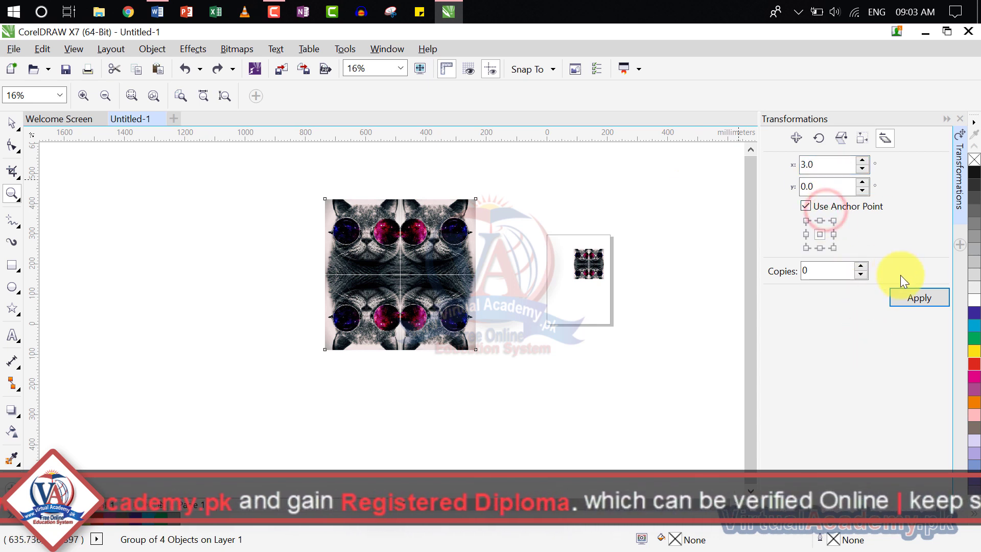
click(919, 299)
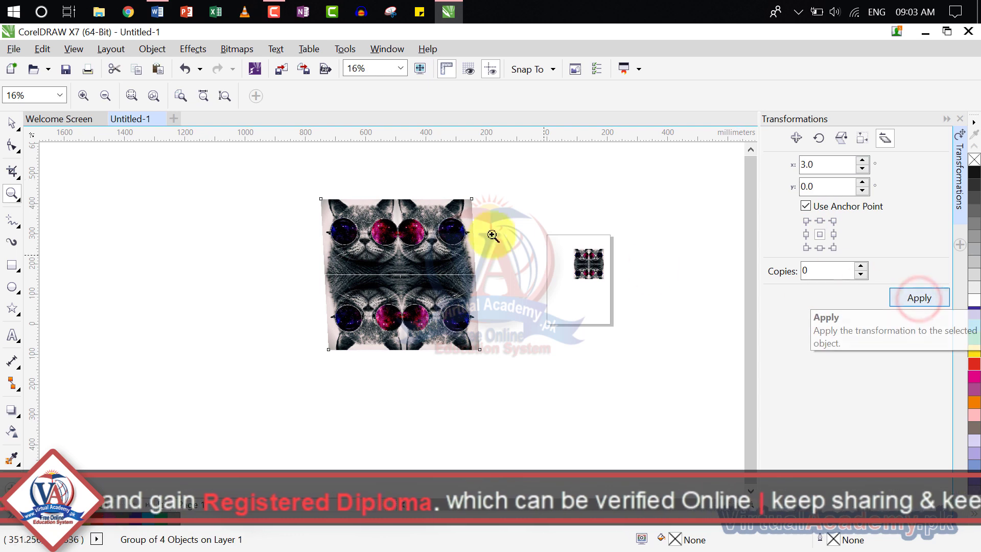
Skew the enlarged cat group again by 3 degrees both horizontally and vertically, using the anchor point and 0 copies
click(412, 192)
click(412, 192)
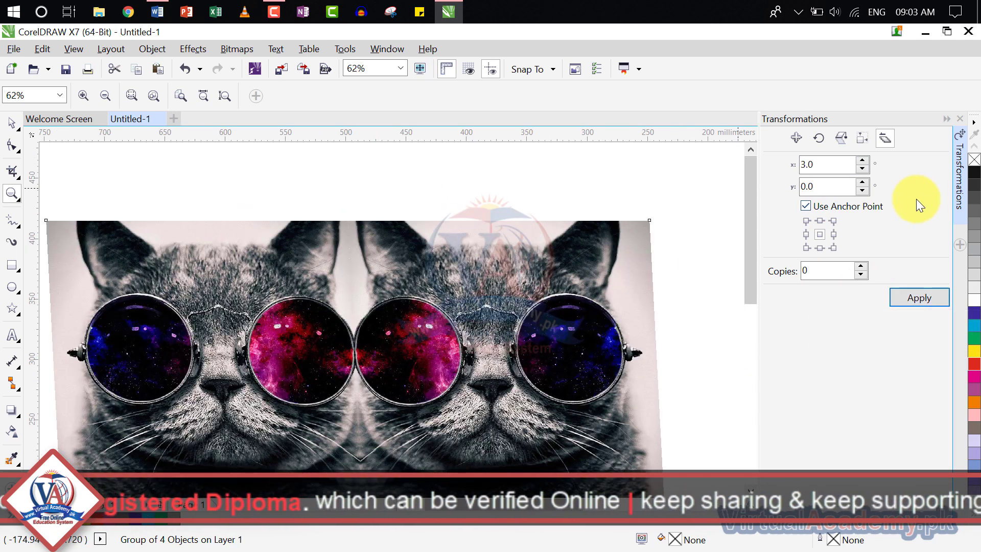
click(825, 166)
right_click(584, 261)
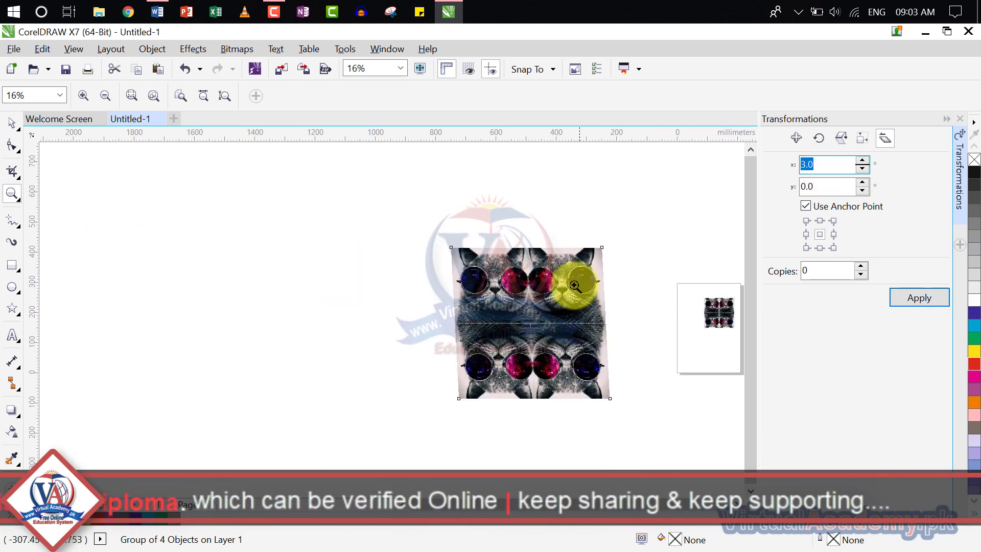
click(831, 187)
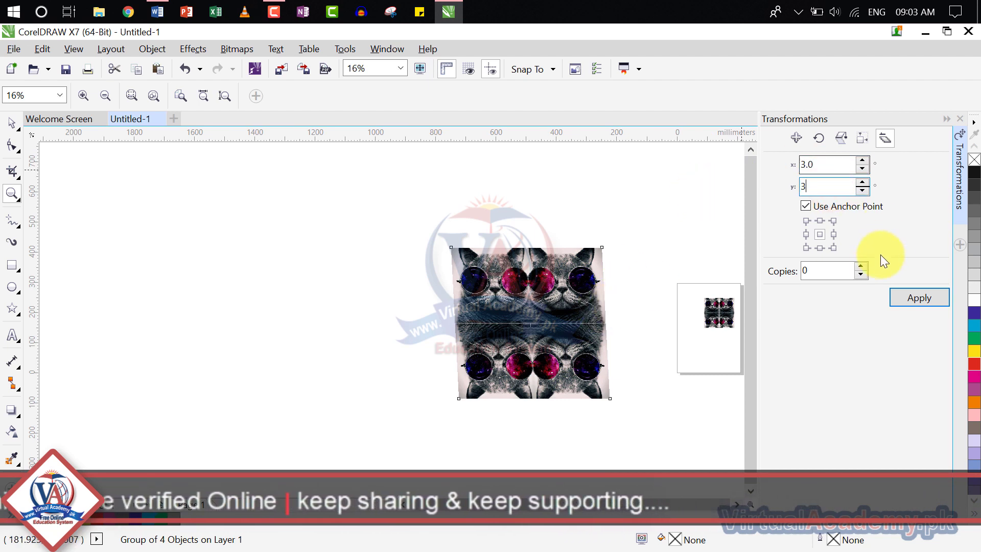
click(922, 302)
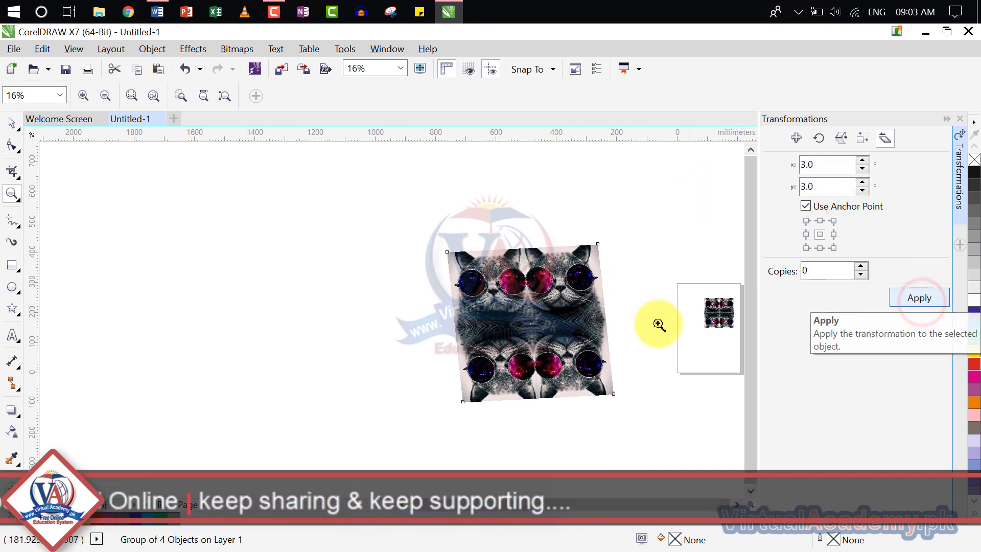
Apply a further skew of 5 degrees horizontally and 5 degrees vertically to the enlarged cat group, then inspect it up close
double_click(817, 165)
text(5)
double_click(823, 187)
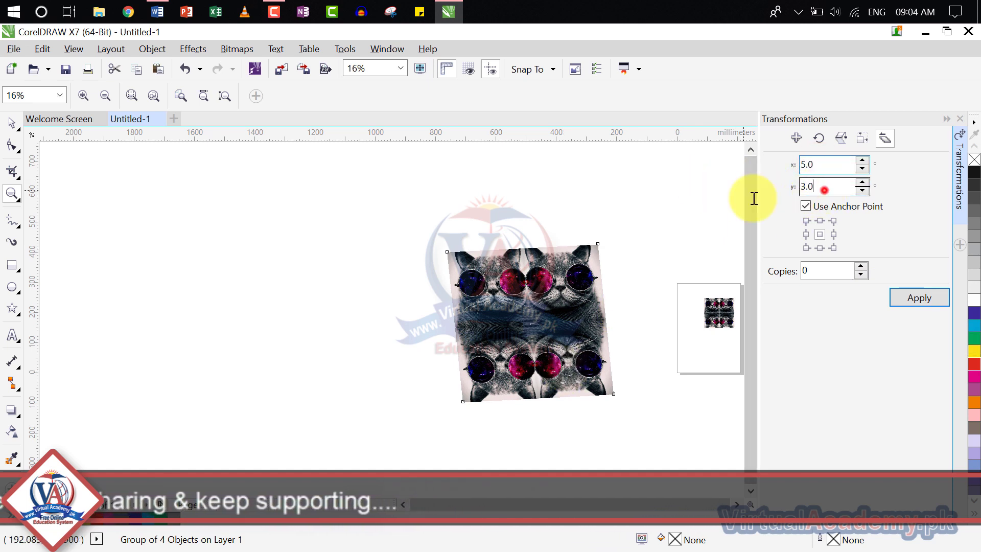
text(5)
click(902, 296)
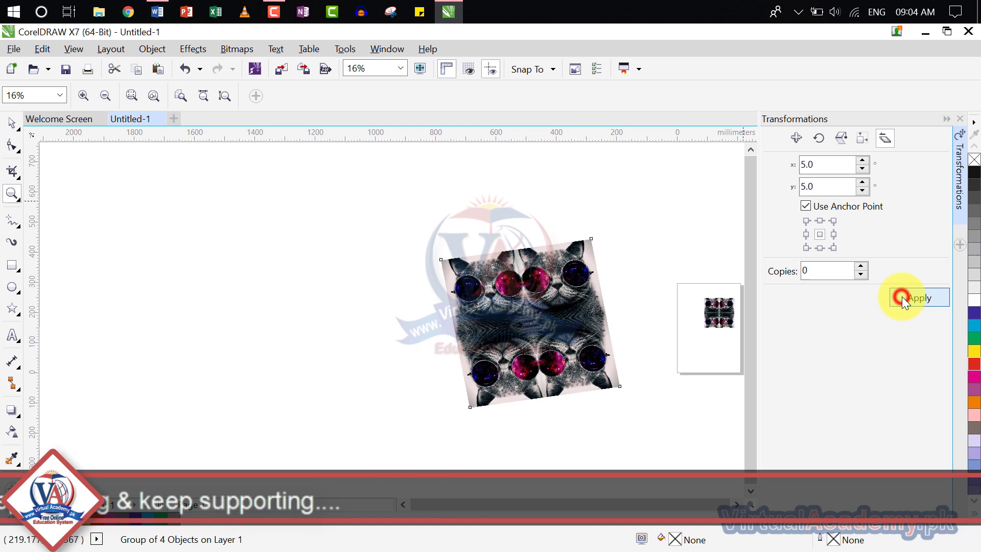
click(619, 324)
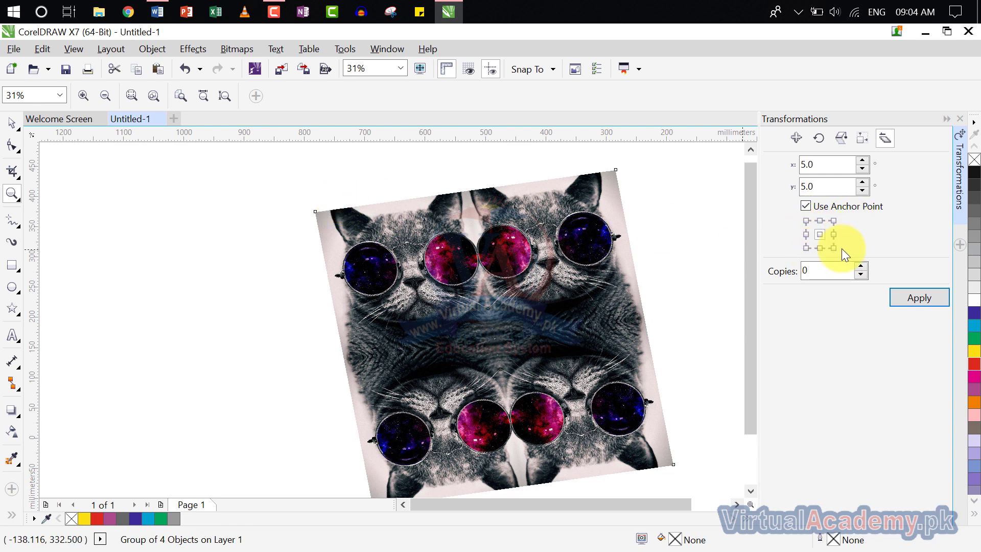
click(490, 268)
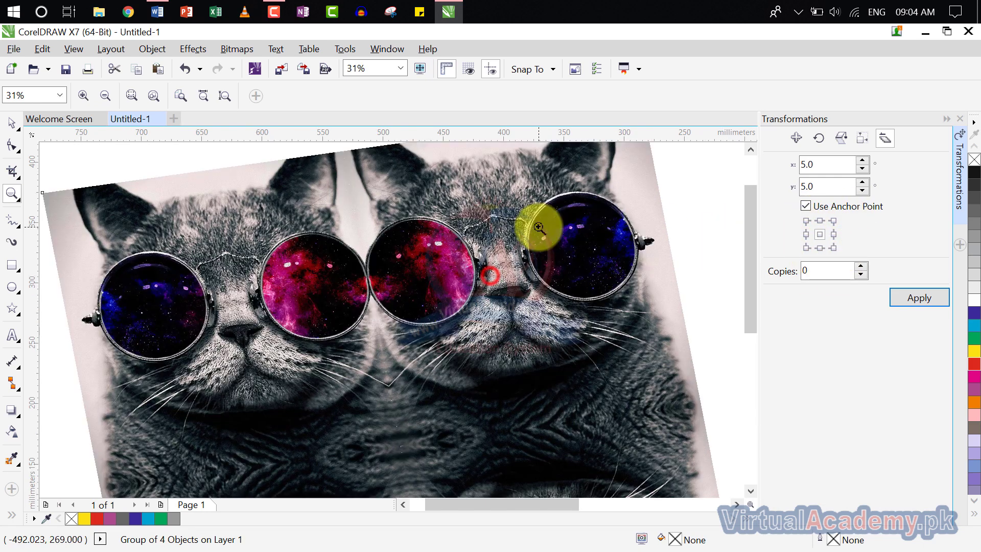